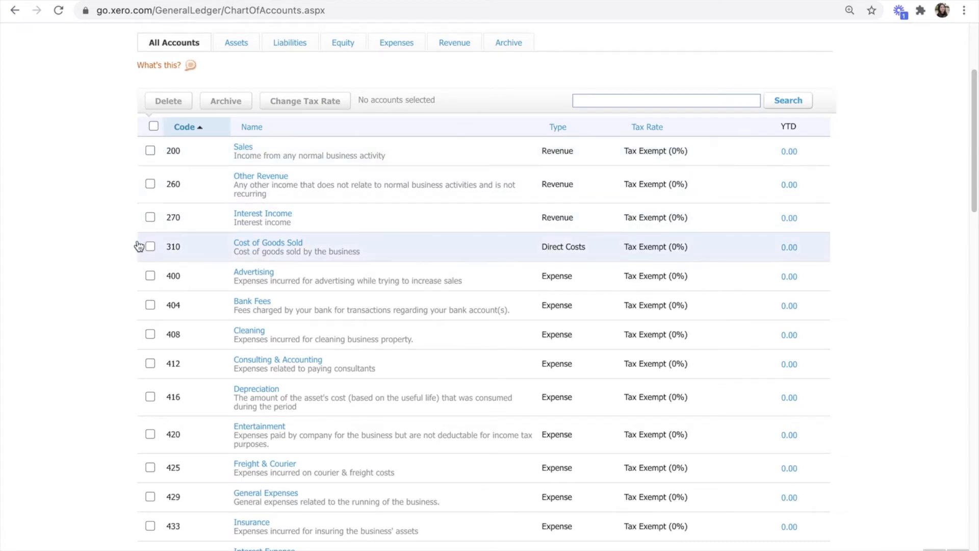
scroll(123, 277, up, 3)
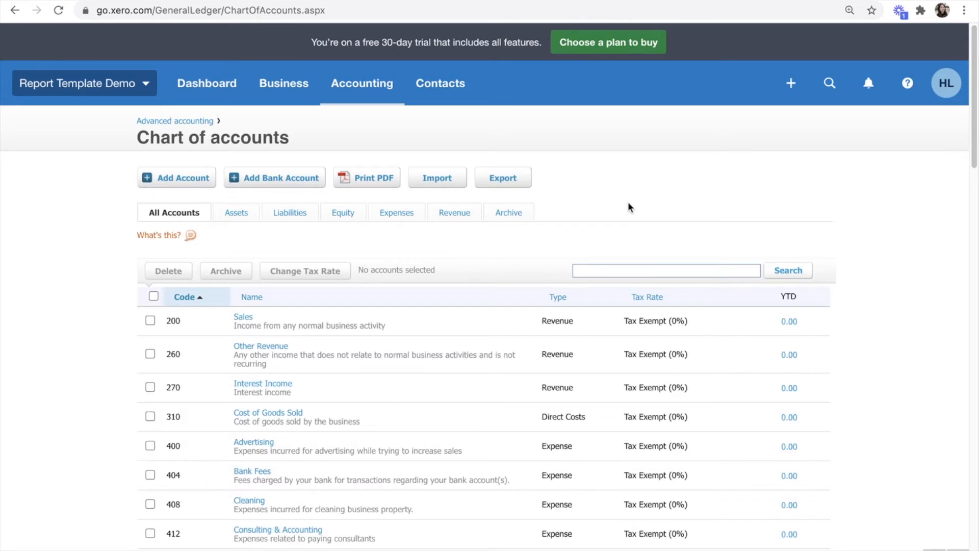
scroll(629, 205, down, 1)
scroll(95, 347, up, 1)
Step: Save January 2013 as the conversion date in Conversion balances settings, then bring up the Excel workbook
click(87, 91)
click(73, 296)
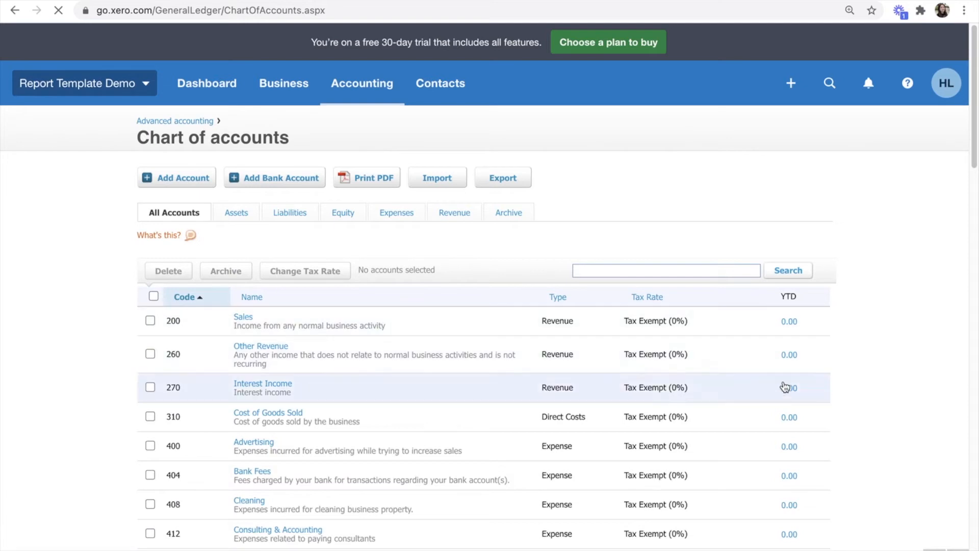
scroll(882, 448, down, 1)
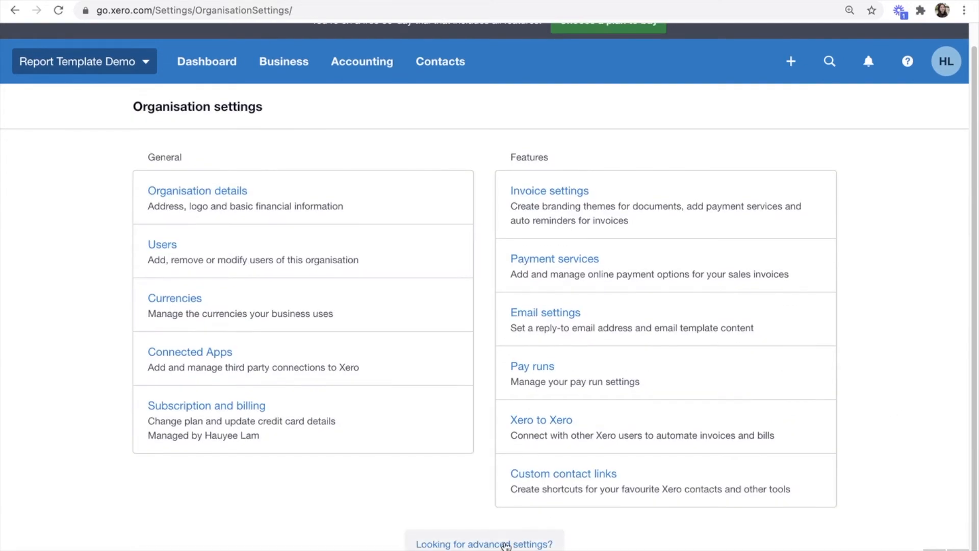
scroll(888, 458, down, 3)
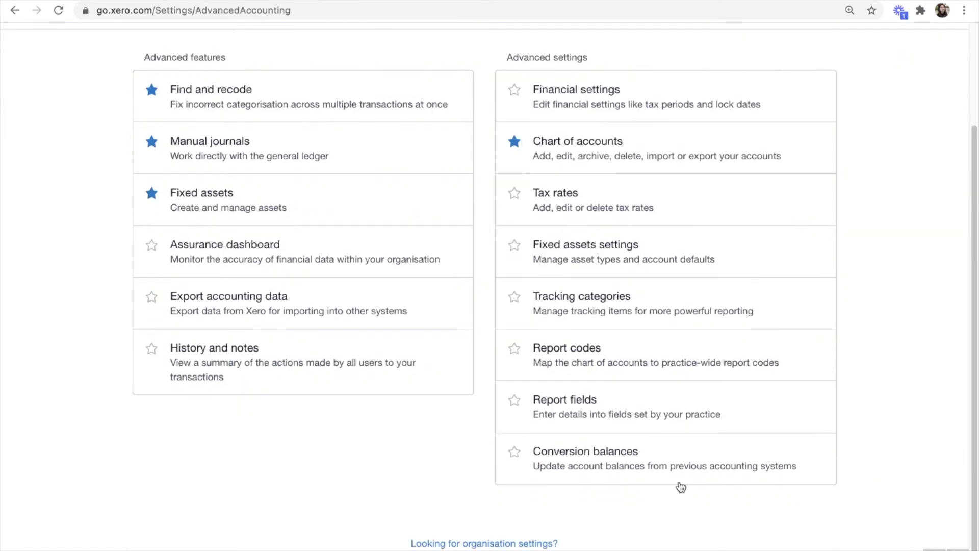
click(659, 465)
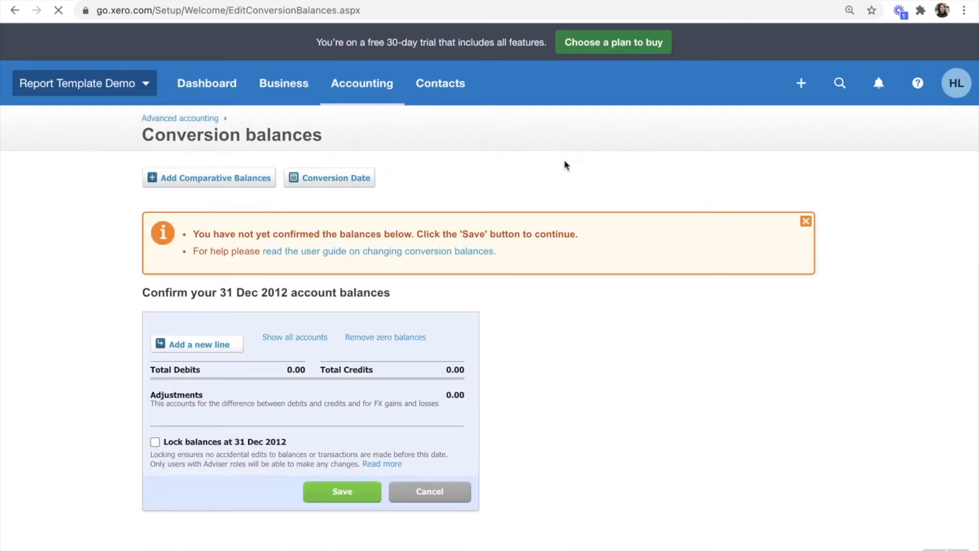
click(309, 185)
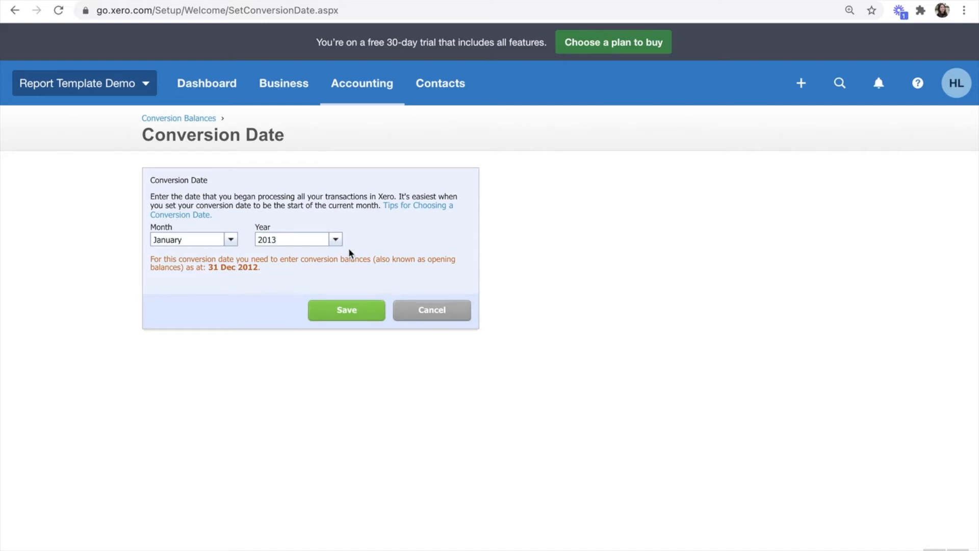
click(338, 314)
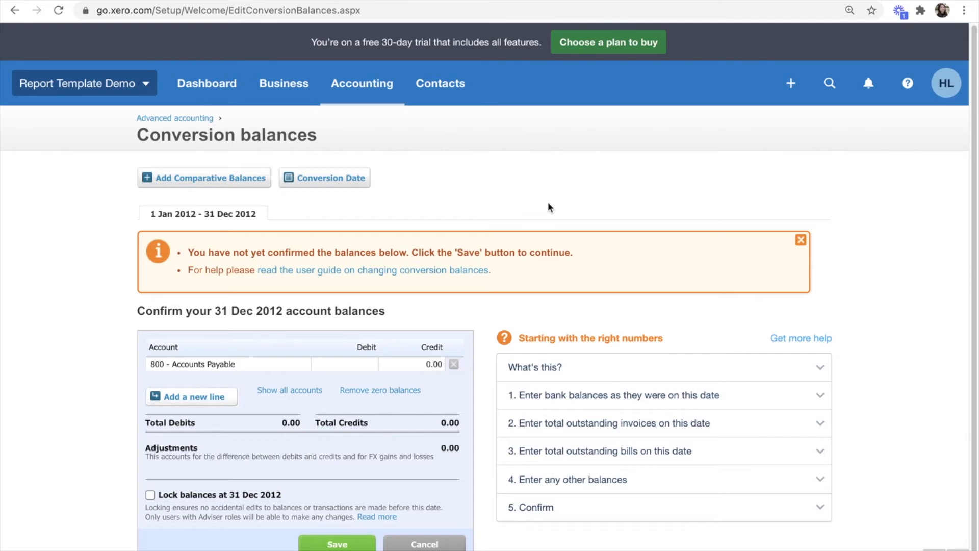
key(ctrl+Left)
key(ctrl+Right)
key(ctrl+Right)
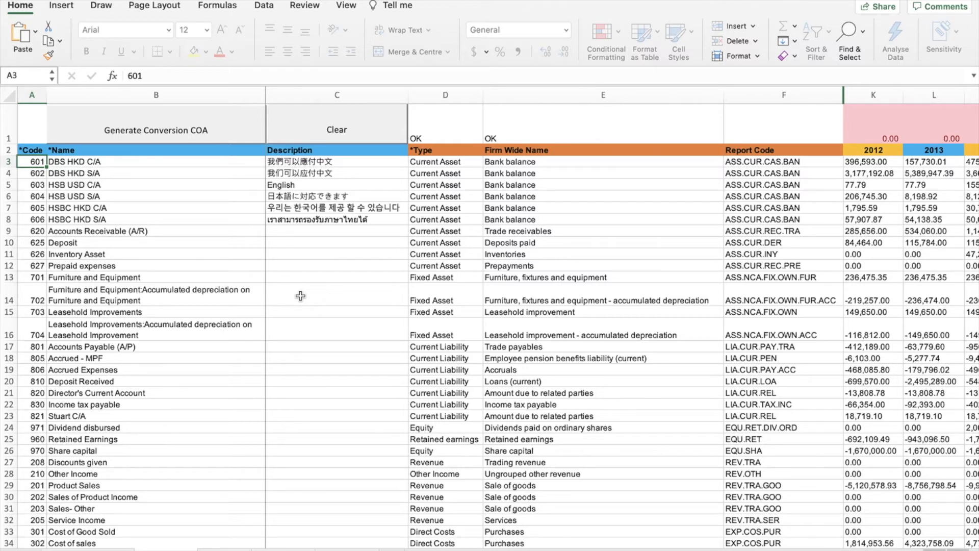
drag(32, 94, 109, 90)
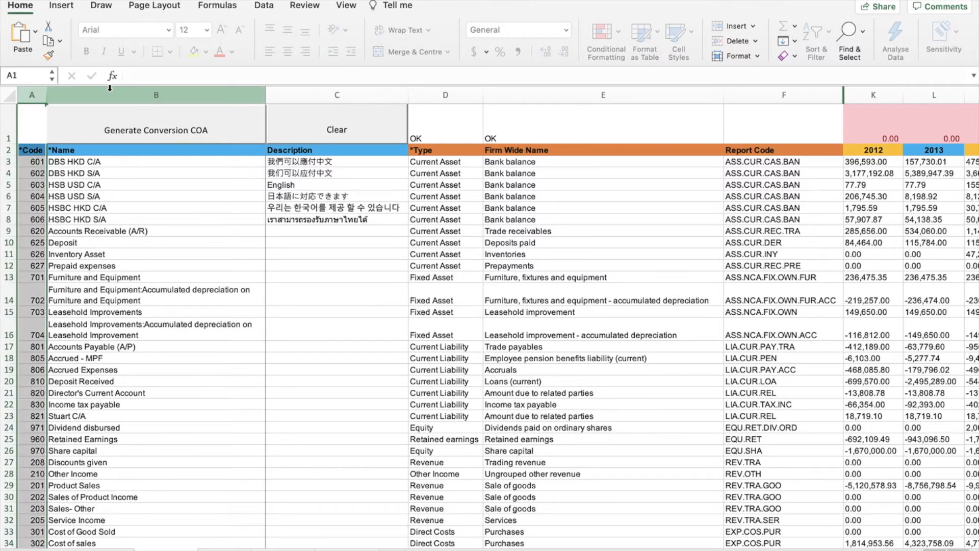
click(110, 90)
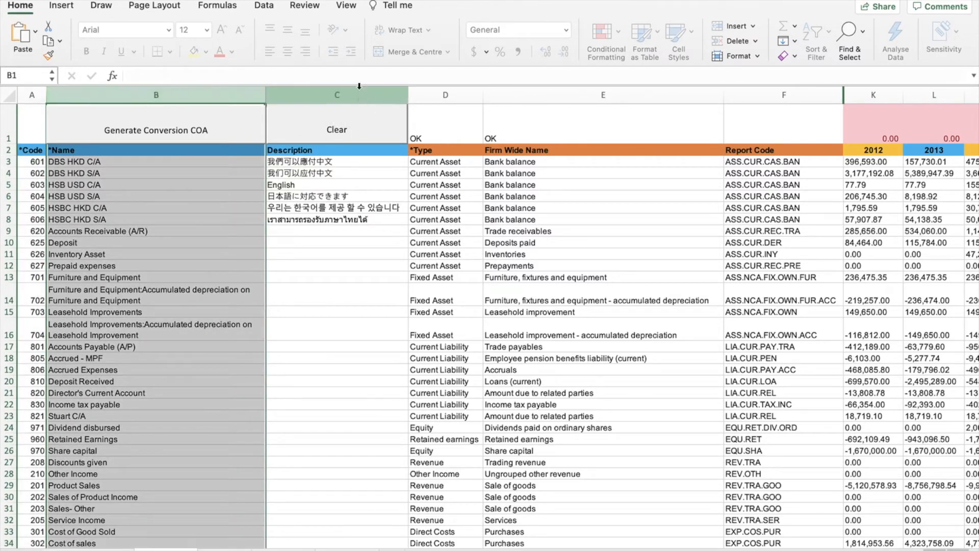
click(71, 186)
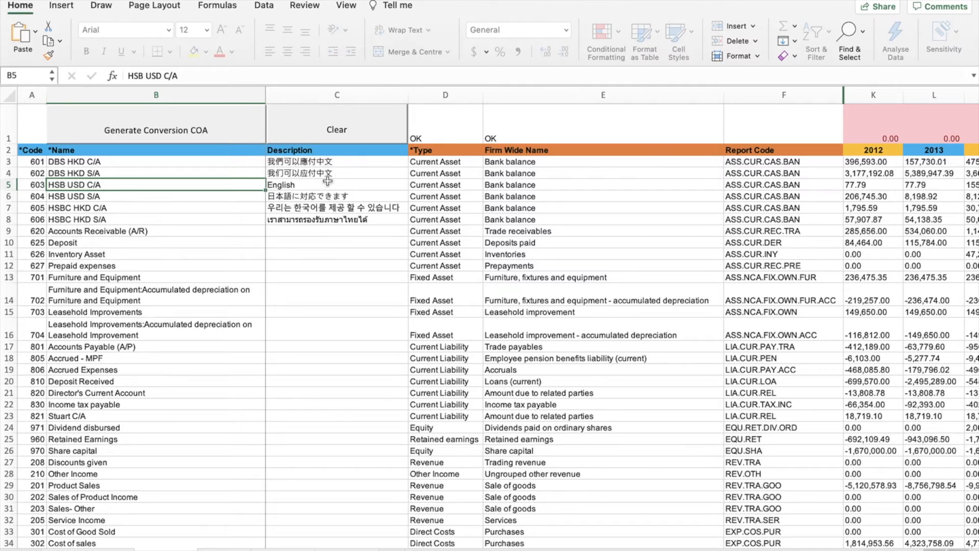
drag(324, 162, 324, 238)
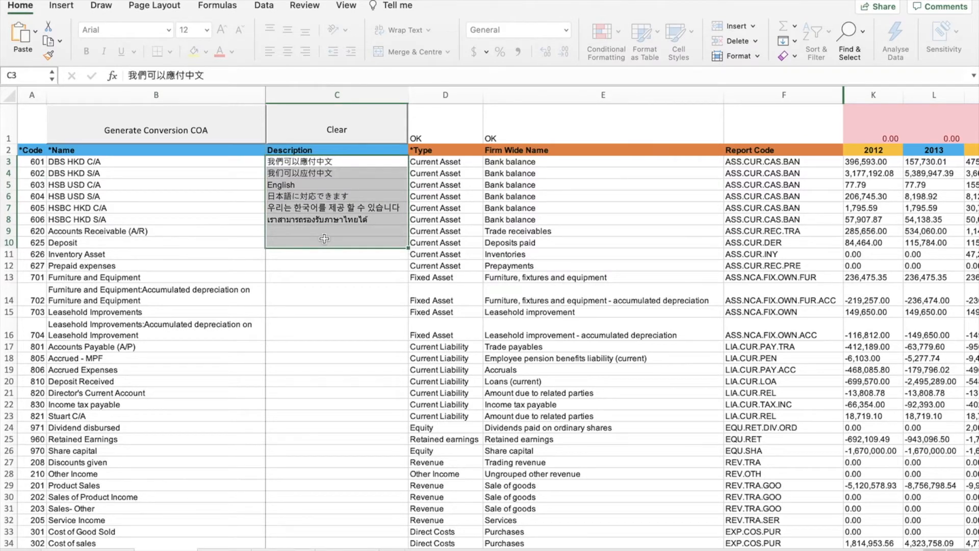
click(324, 239)
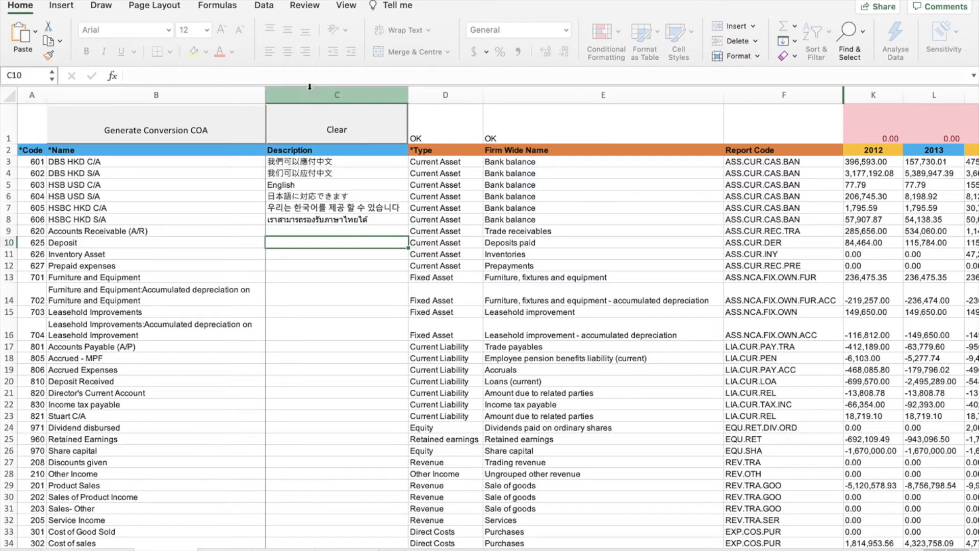
click(436, 94)
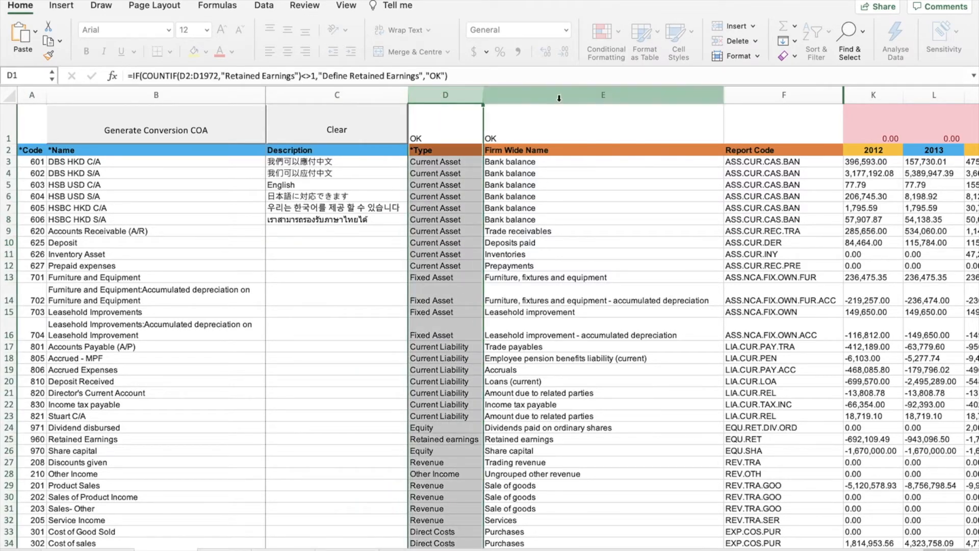
click(608, 238)
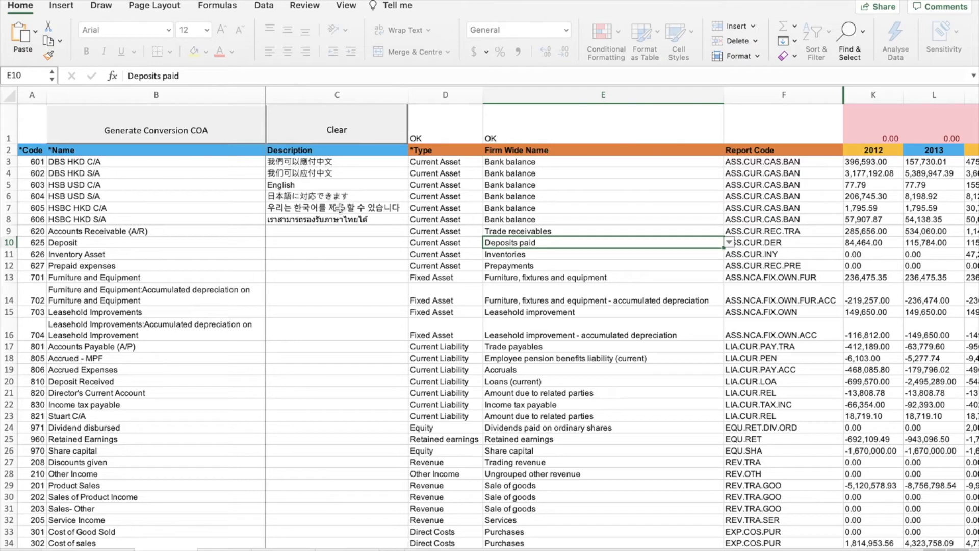
click(6, 161)
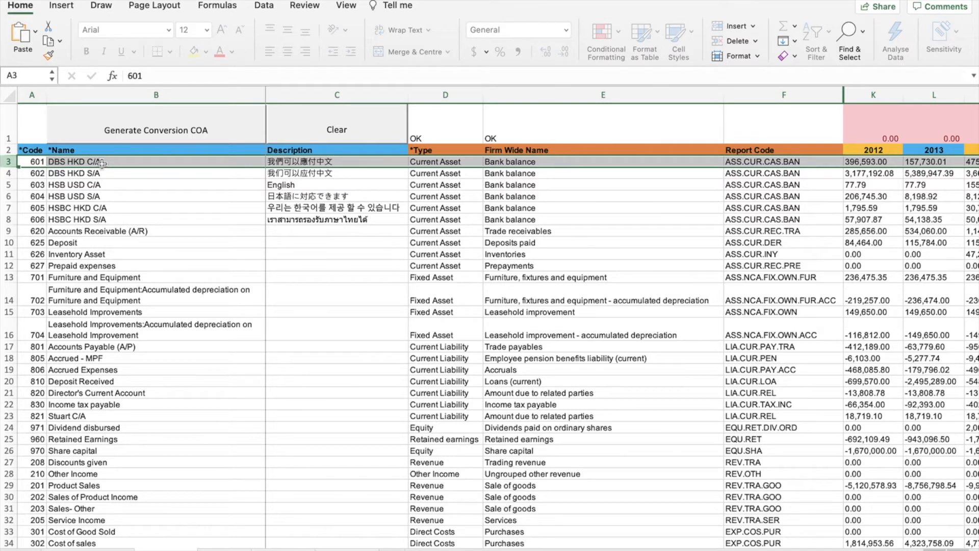
click(480, 162)
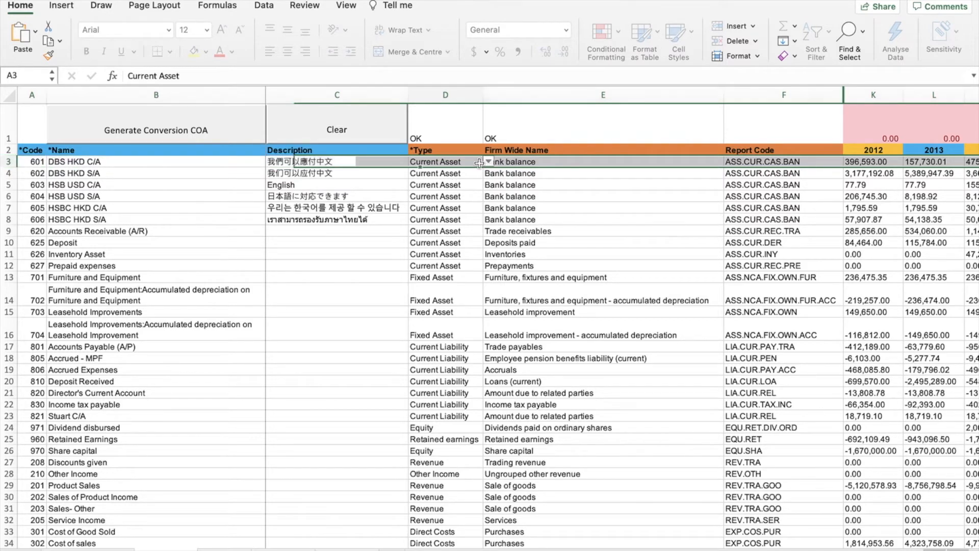
click(489, 161)
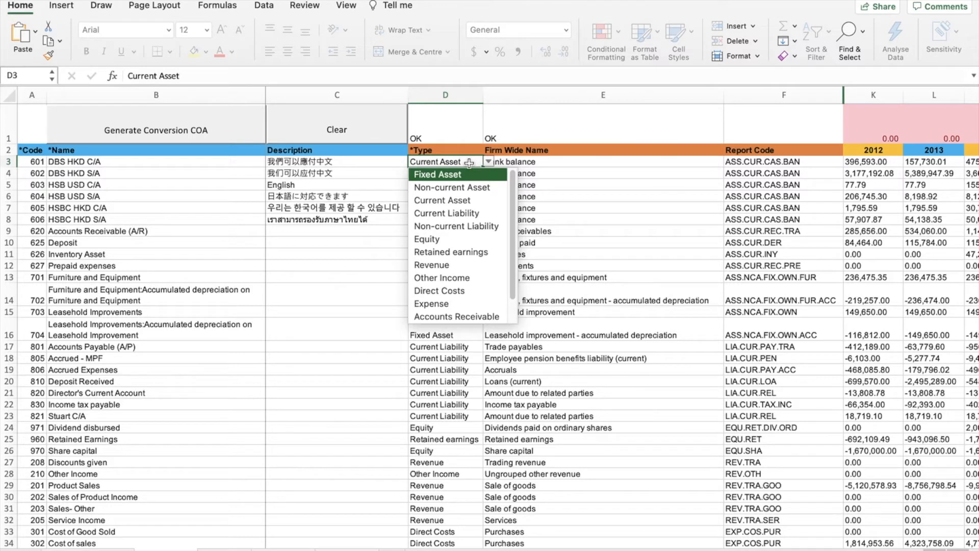
scroll(479, 224, down, 2)
scroll(469, 270, up, 2)
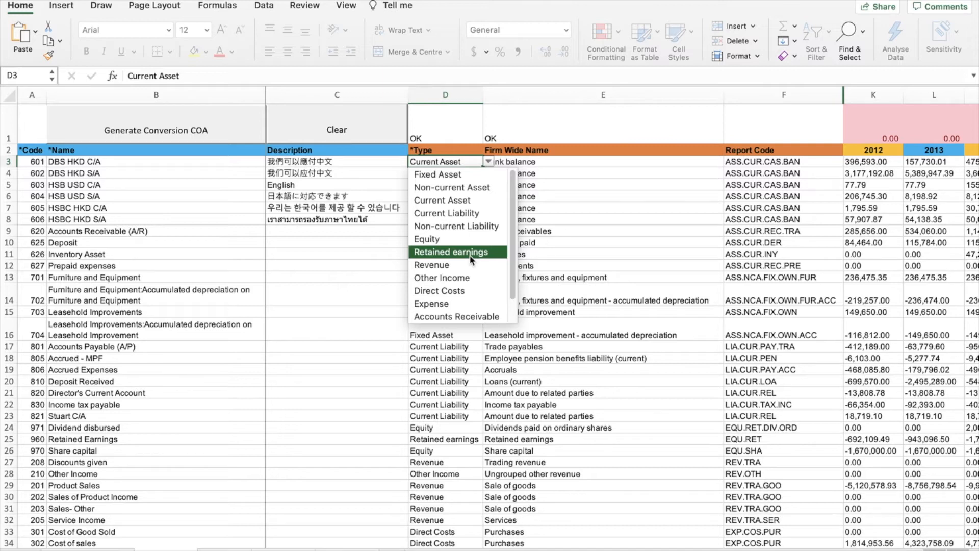
click(490, 162)
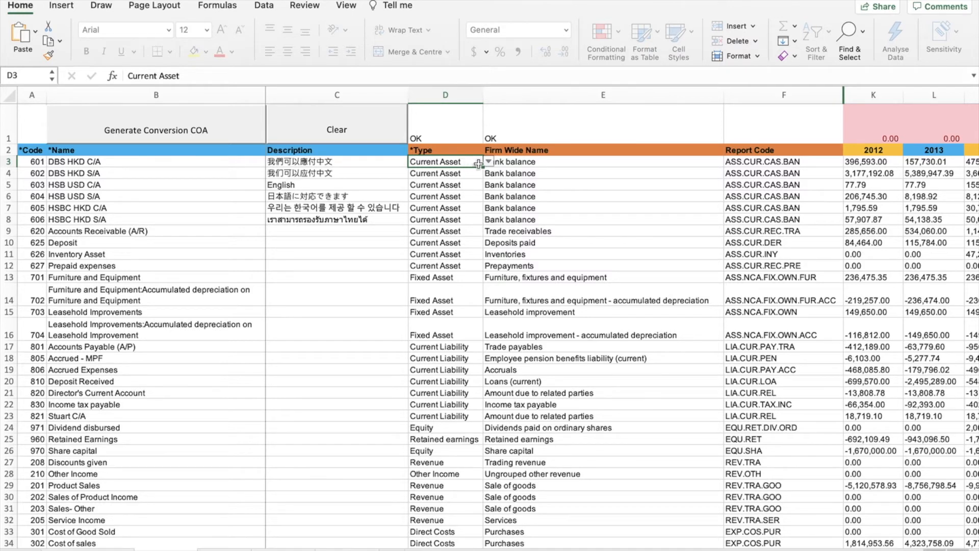
click(561, 167)
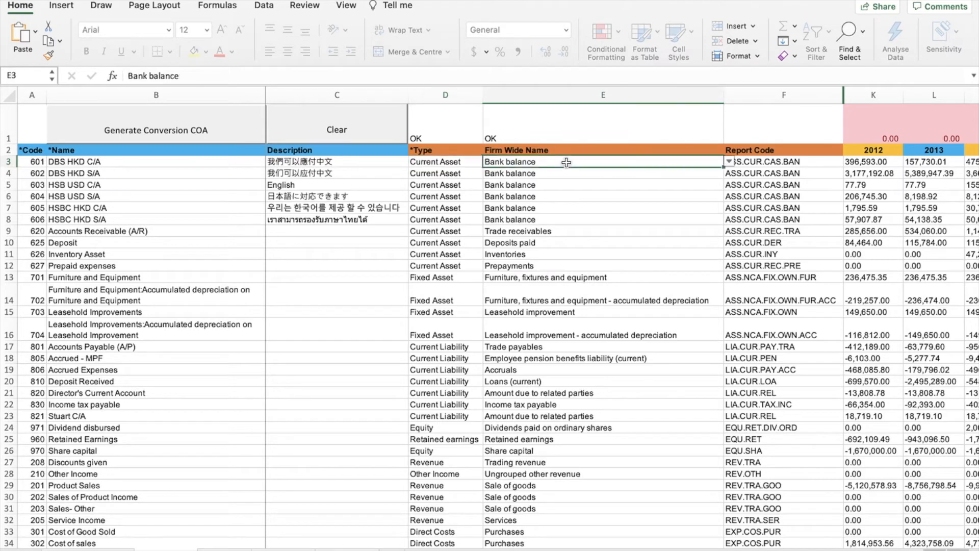
click(730, 162)
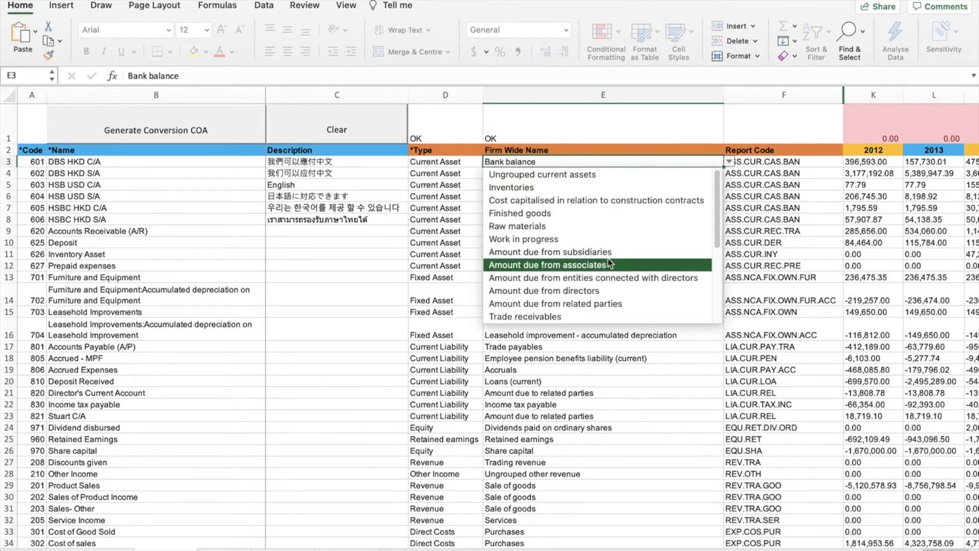
scroll(632, 296, down, 3)
scroll(632, 301, up, 3)
click(100, 163)
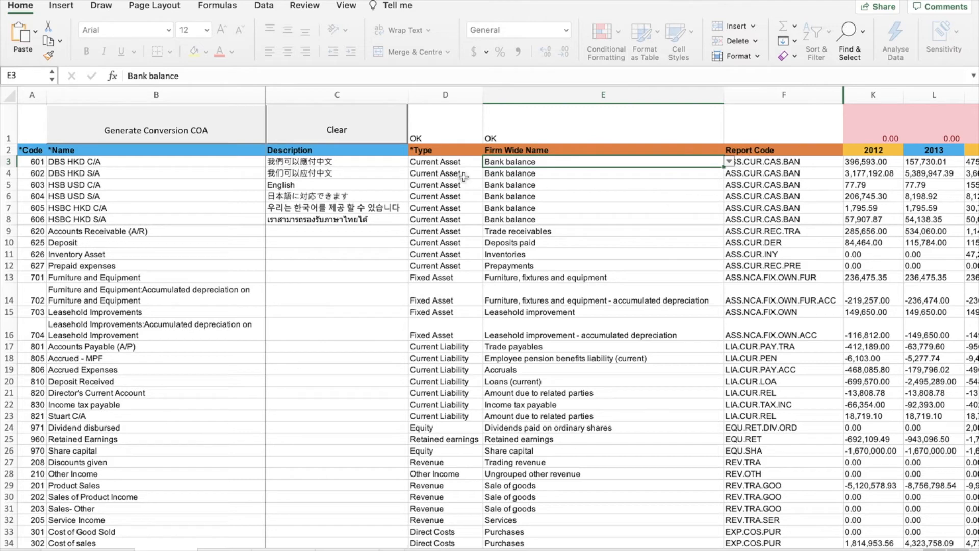
click(729, 161)
scroll(647, 257, up, 2)
scroll(648, 276, up, 3)
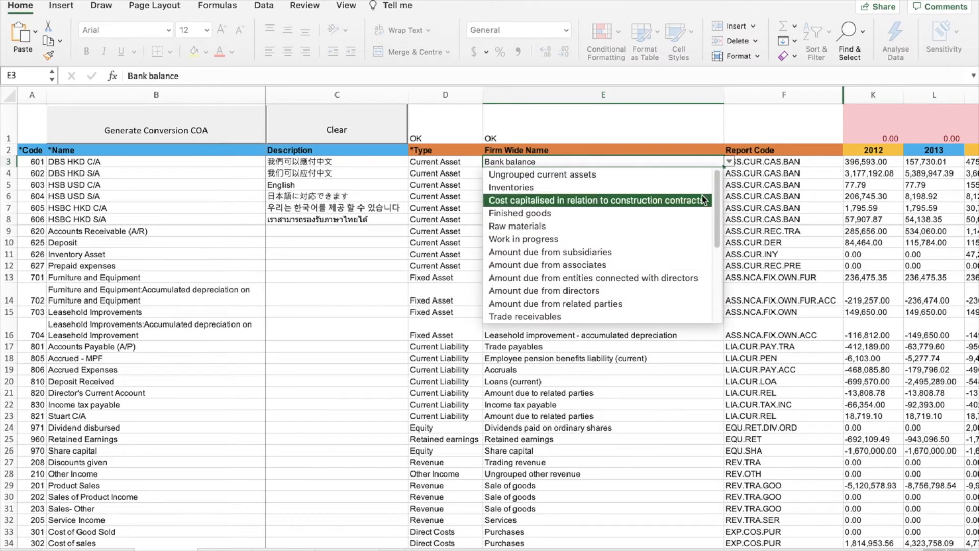
click(765, 148)
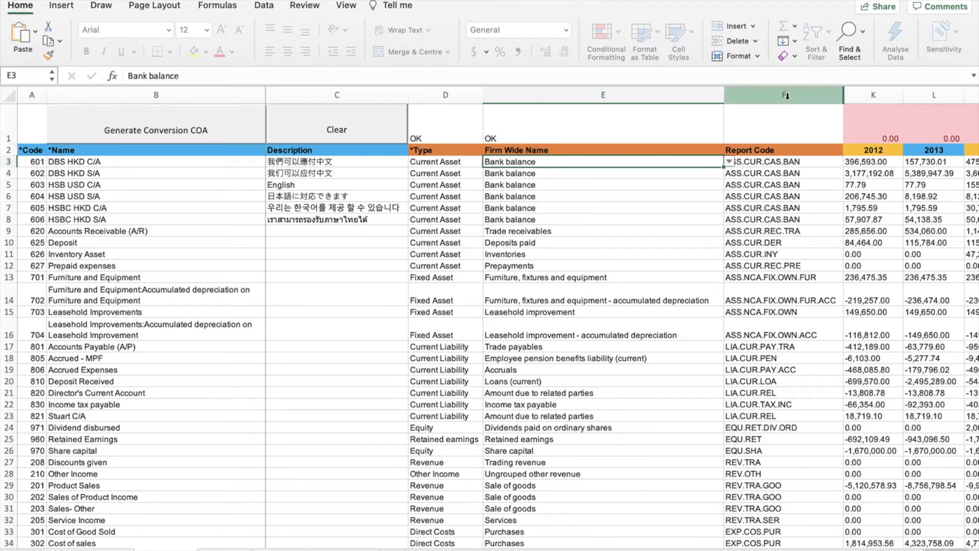
click(476, 90)
drag(477, 90, 535, 90)
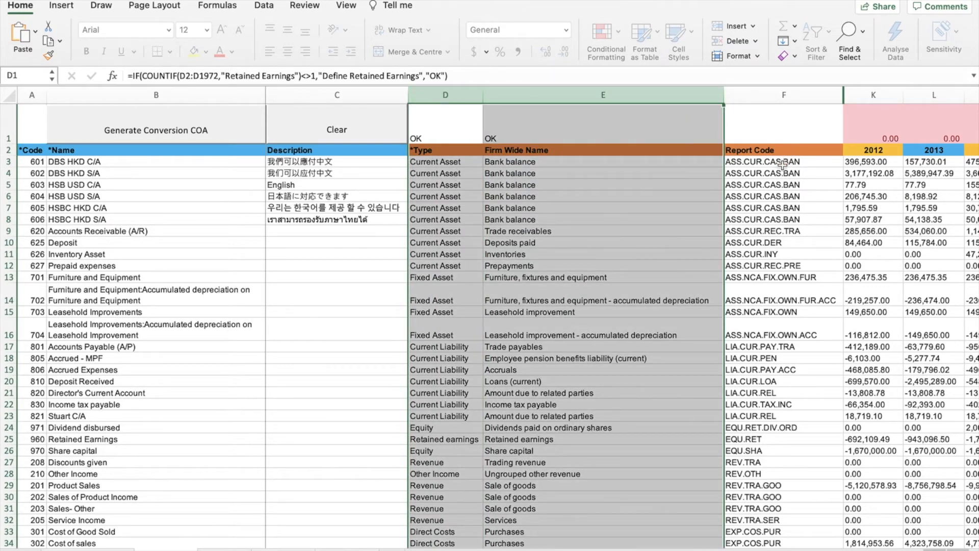
click(605, 176)
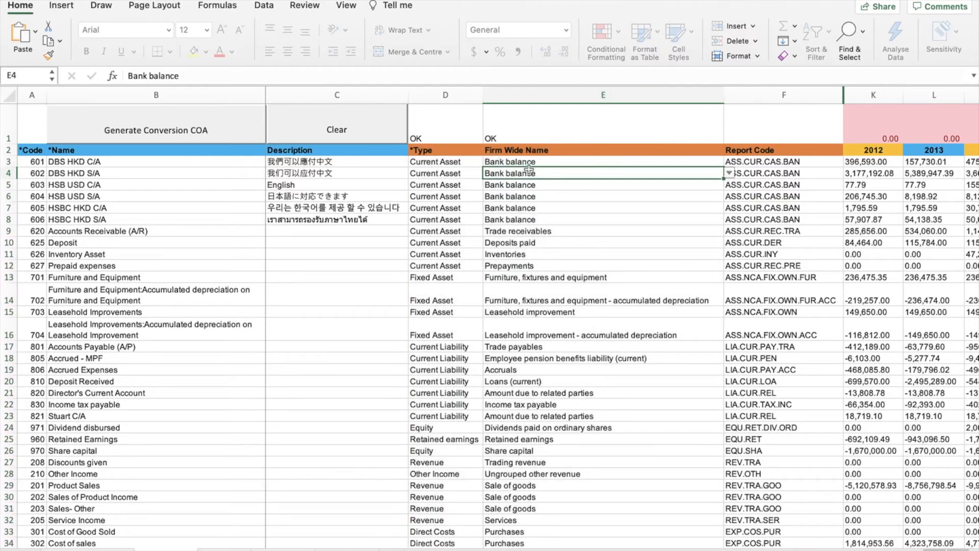
click(457, 162)
click(539, 164)
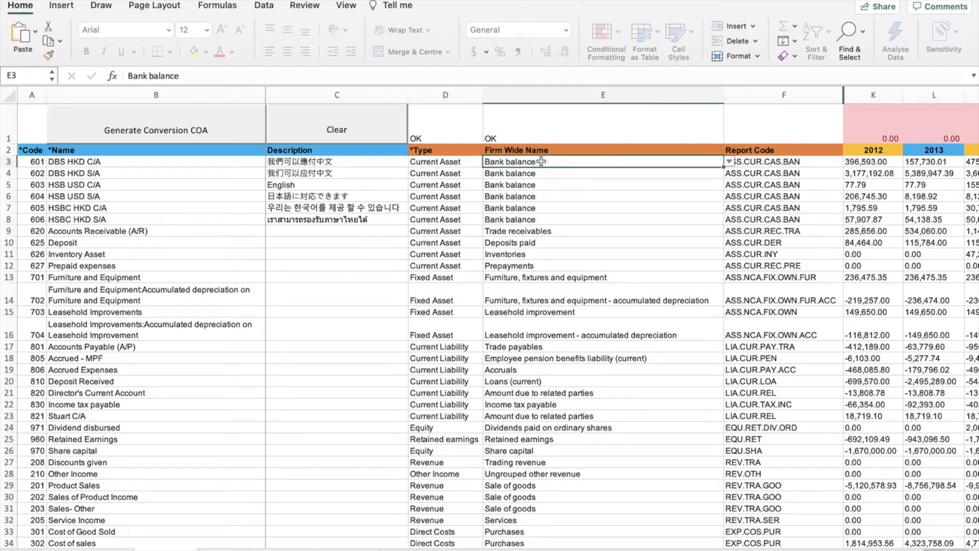
click(796, 164)
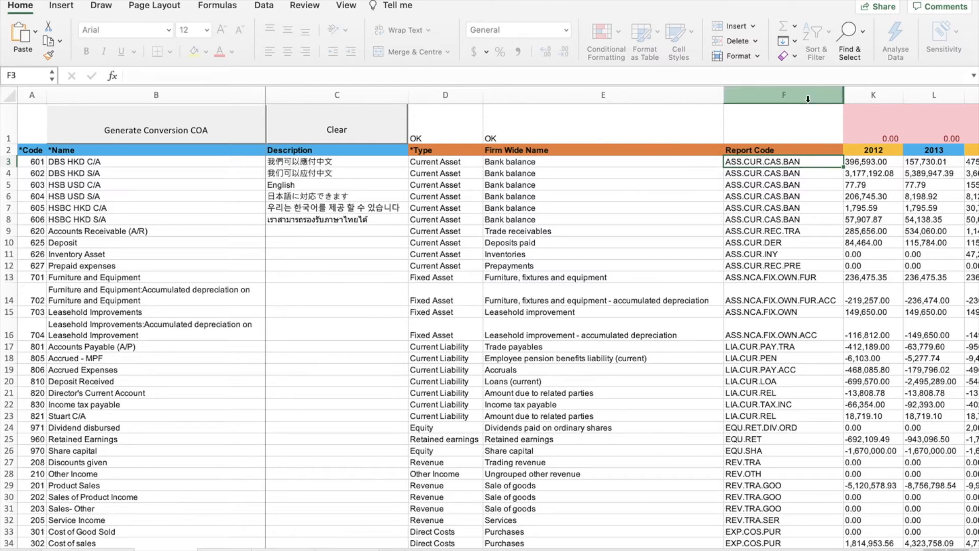
click(465, 95)
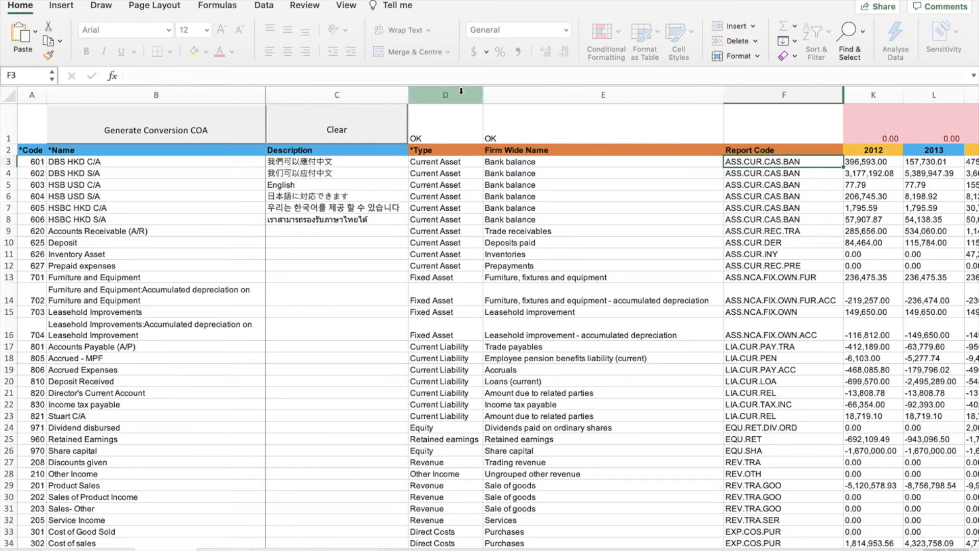
click(547, 95)
click(783, 95)
click(779, 183)
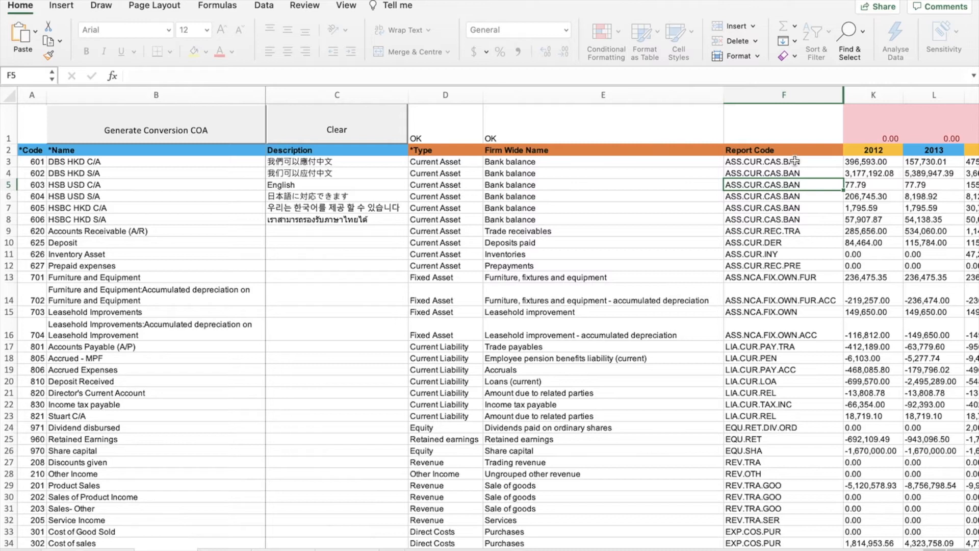
click(794, 161)
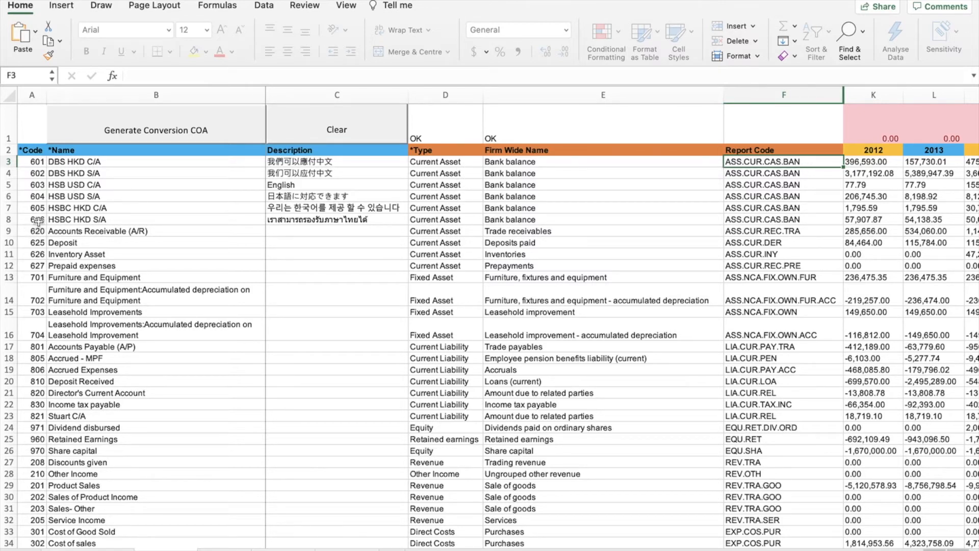
Step: Keep 626 Inventory Asset as Current Asset and map it to Finished goods, giving code ASS.CUR.INY.FNG
click(8, 255)
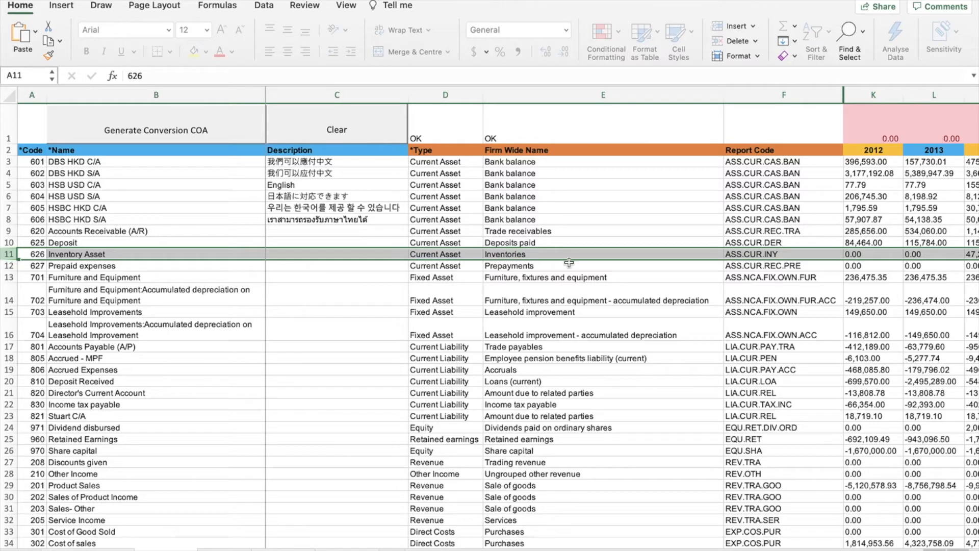
click(446, 255)
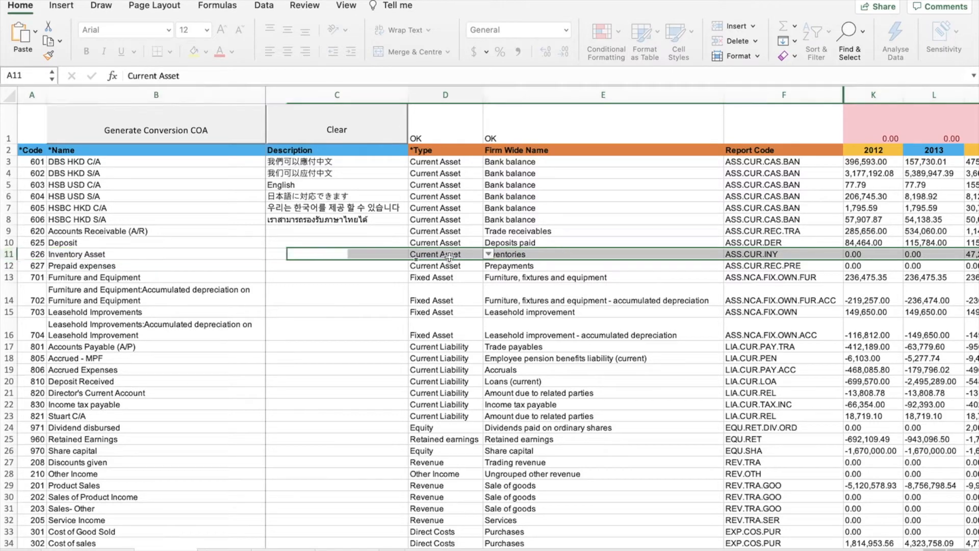
click(488, 254)
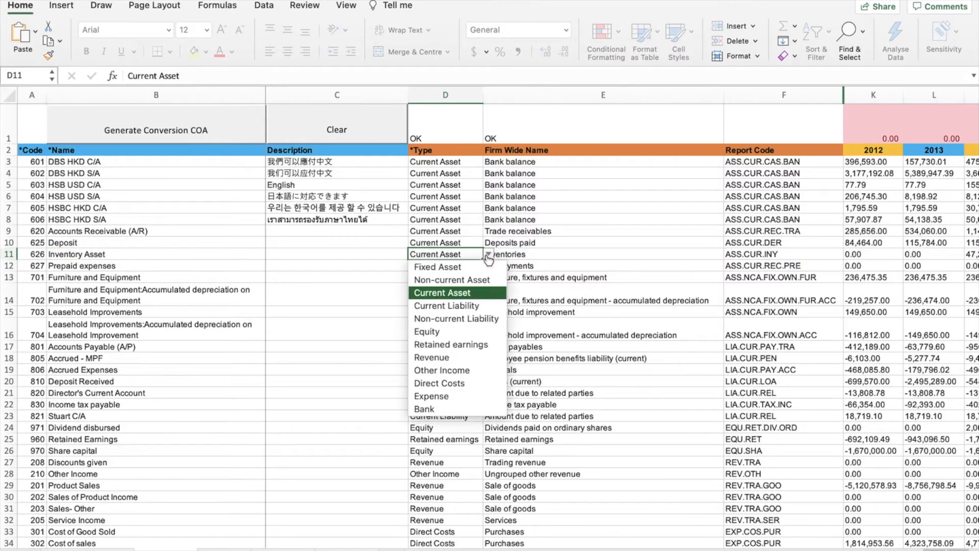
click(488, 254)
click(599, 254)
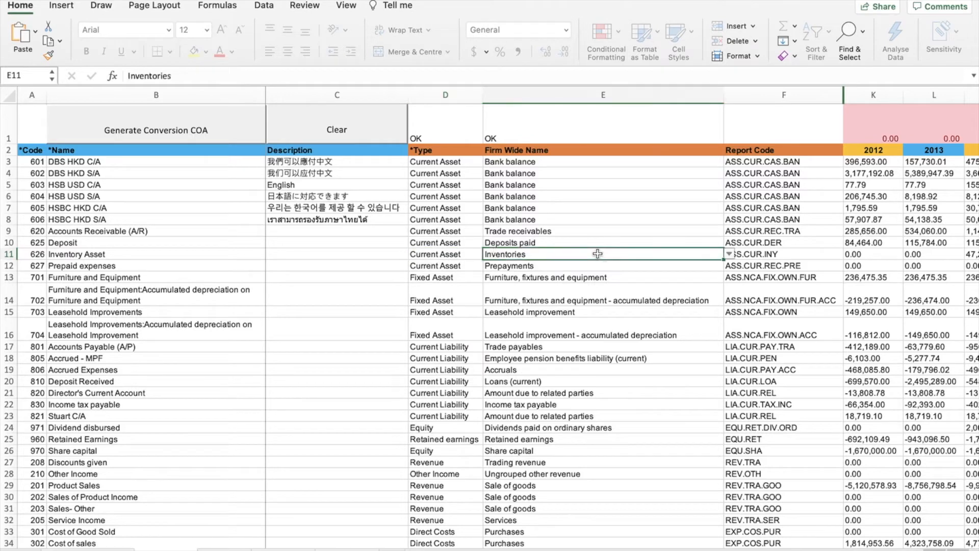
click(732, 257)
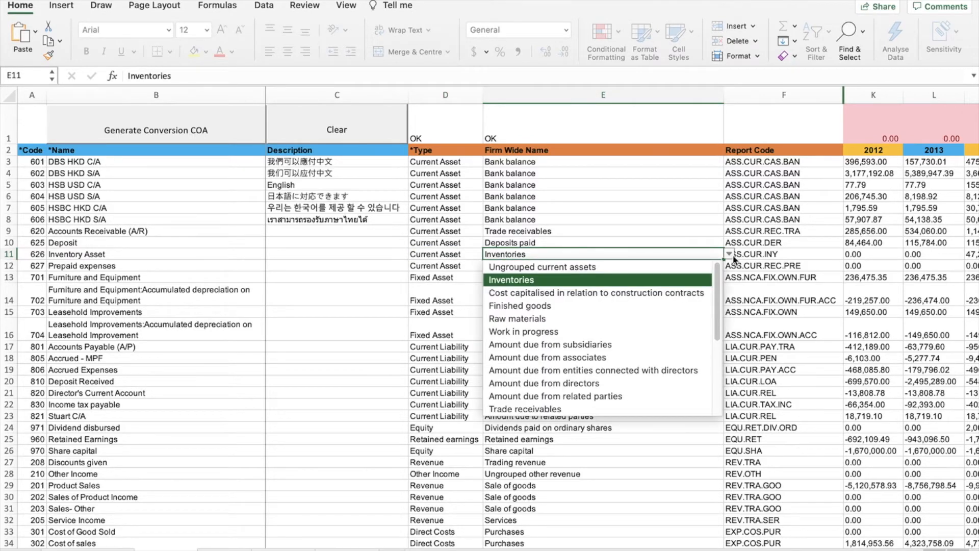
click(524, 307)
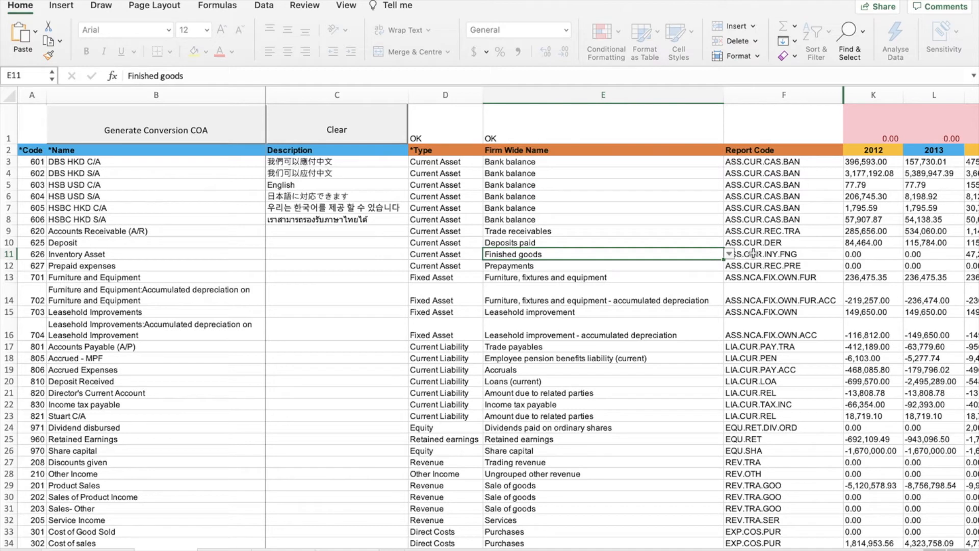
click(802, 255)
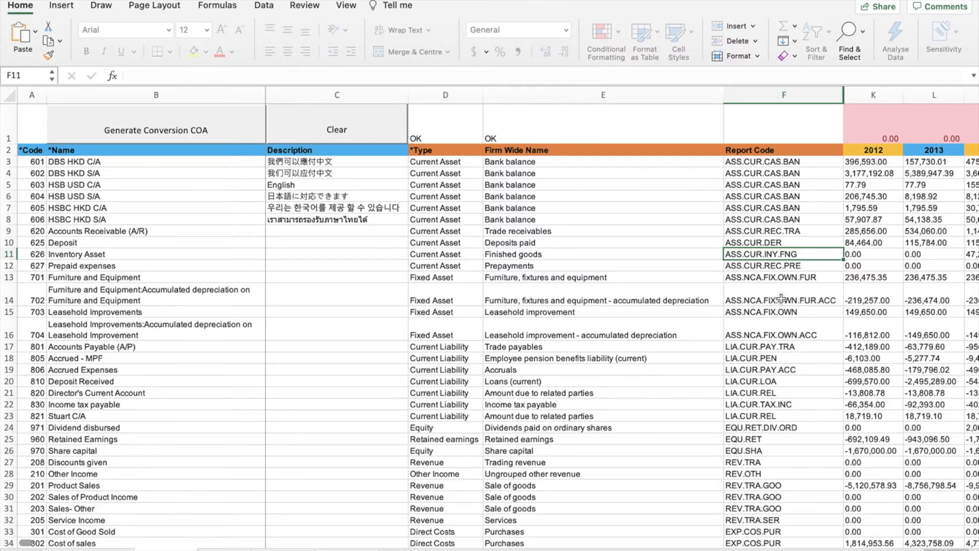
scroll(772, 298, right, 5)
scroll(802, 288, right, 10)
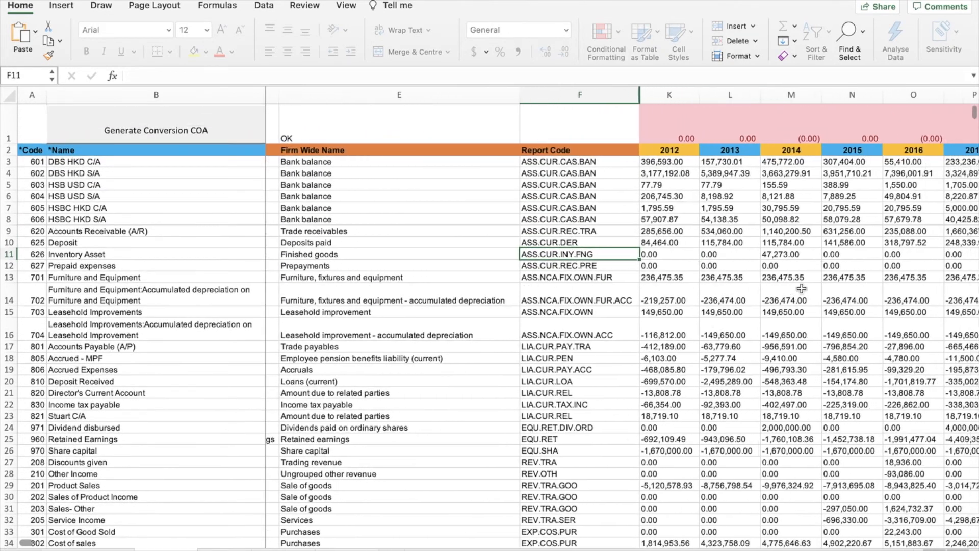
scroll(802, 289, right, 3)
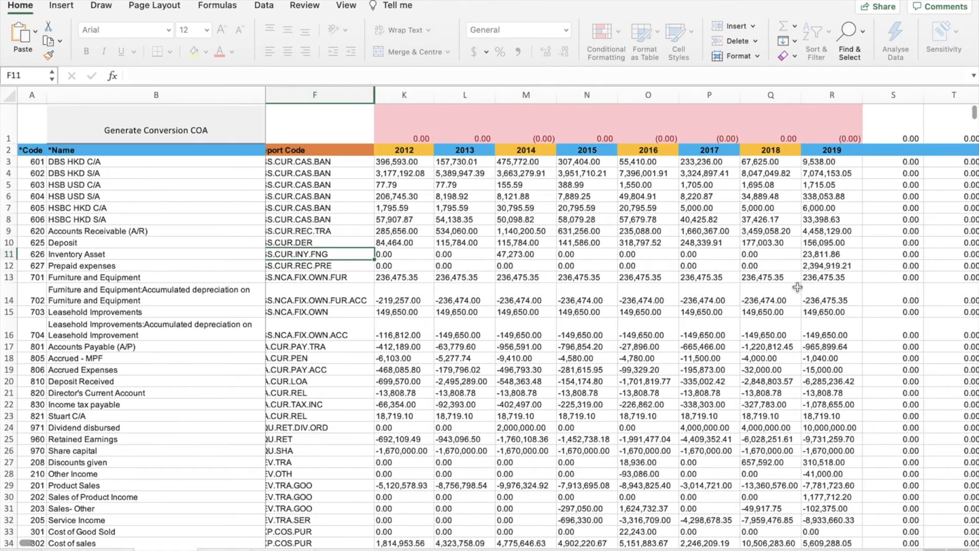
drag(415, 95, 857, 97)
click(412, 171)
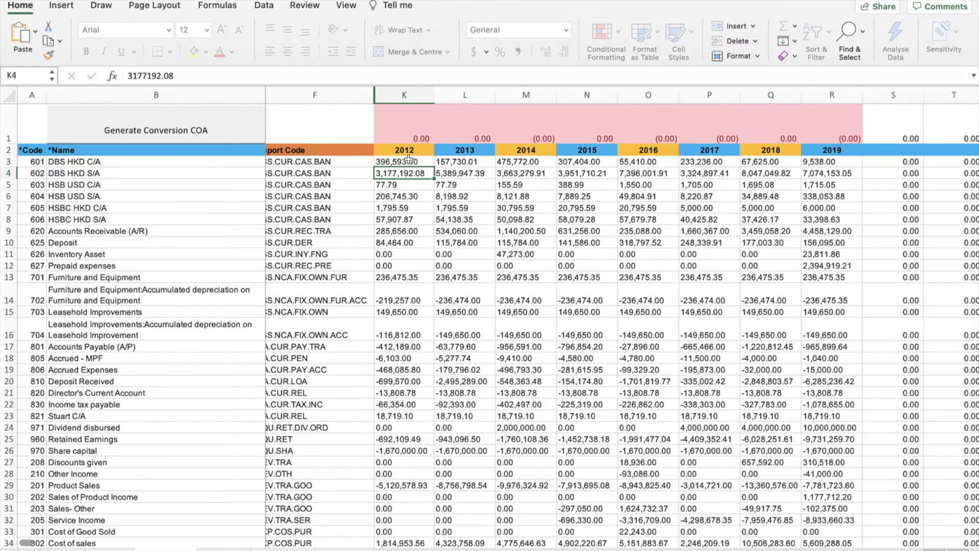
click(410, 95)
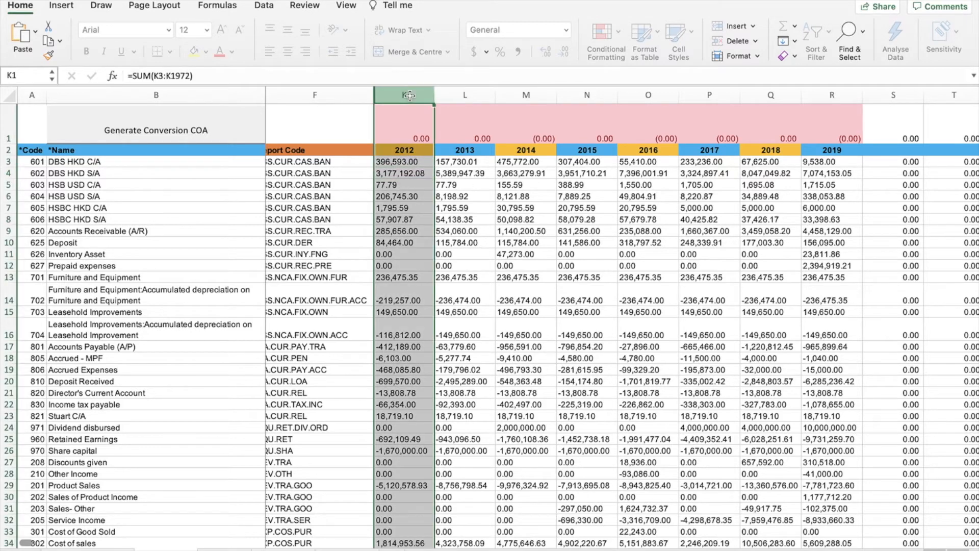
click(412, 150)
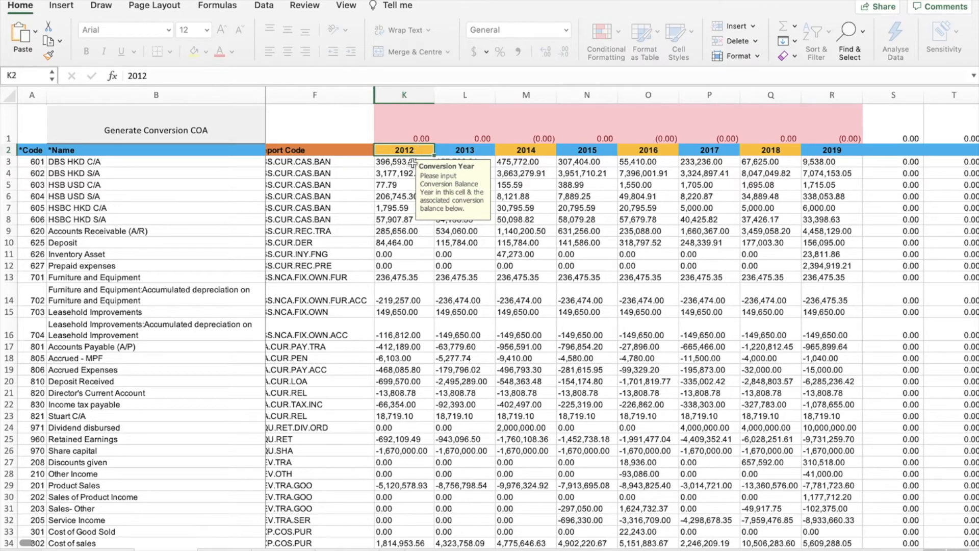
click(398, 174)
click(457, 151)
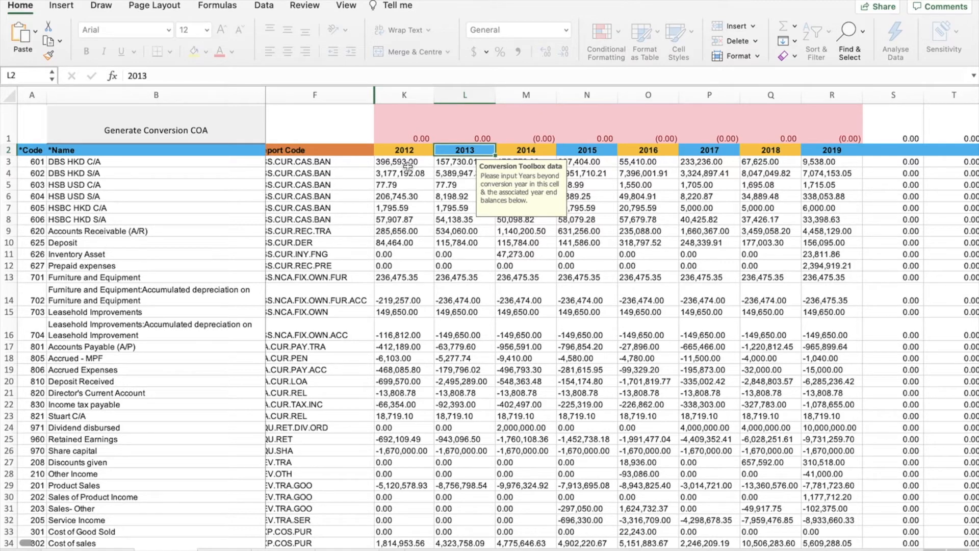
click(408, 183)
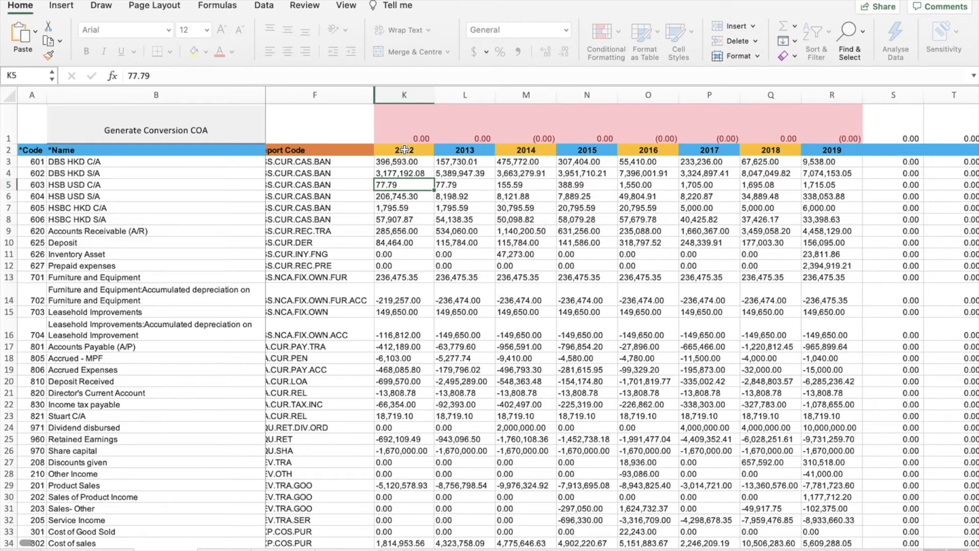
scroll(401, 265, down, 5)
scroll(403, 300, up, 5)
click(174, 132)
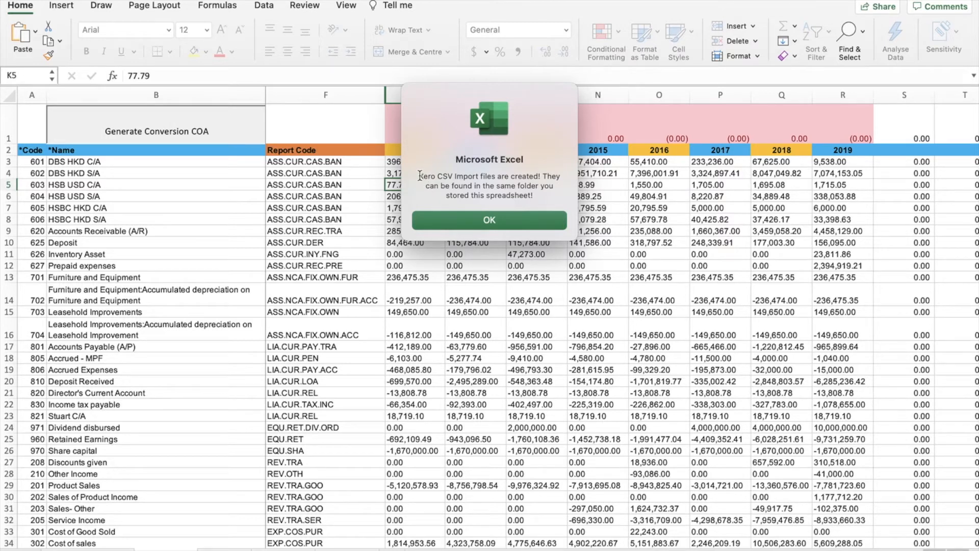
Step: Dismiss the Excel message confirming the CSV import files were created
click(461, 223)
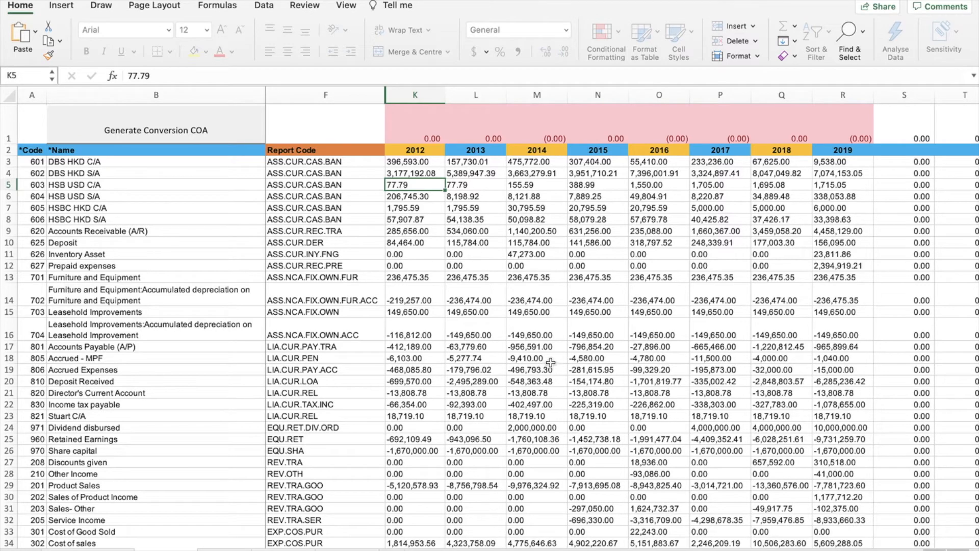
Step: Show the Report Template ACCA folder in Finder and select the exported COA and ConversionToolbox2 CSVs
key(ctrl+Left)
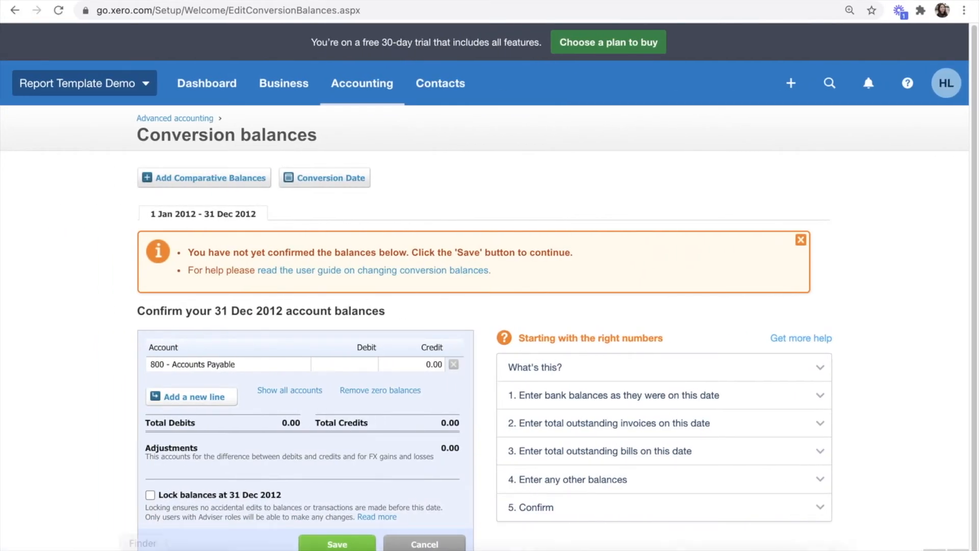
click(143, 543)
click(315, 304)
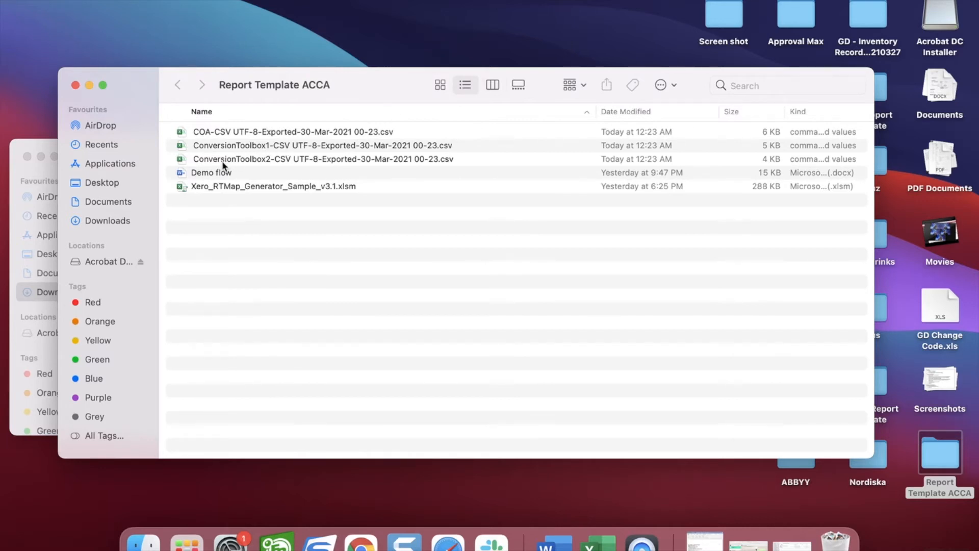
click(226, 134)
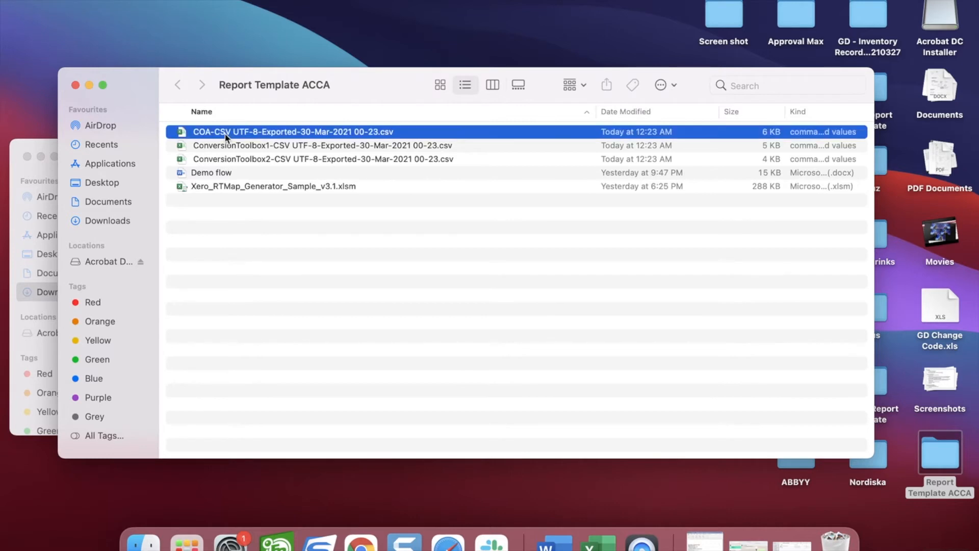
click(221, 160)
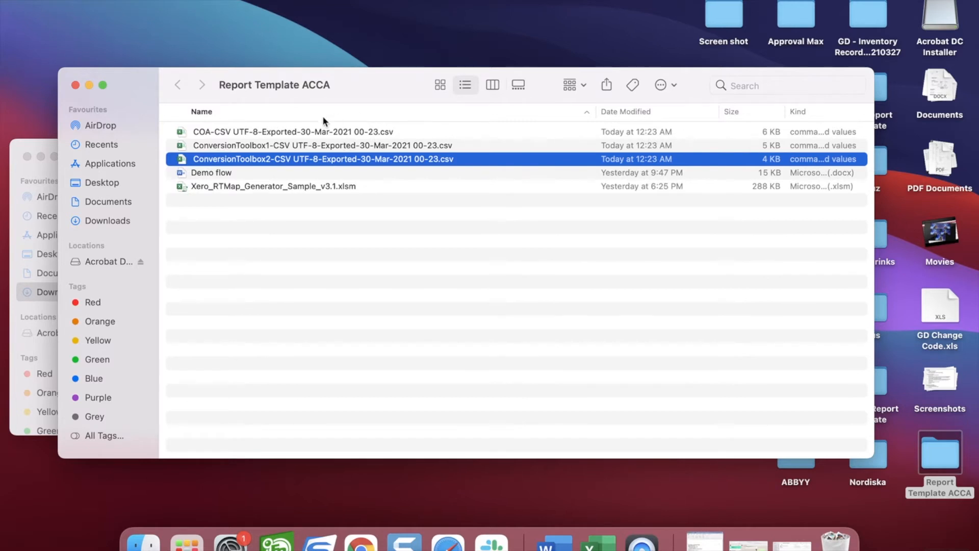
Step: Open the exported COA CSV and check the DBS HKD C/A balance 396593 in J2
double_click(274, 131)
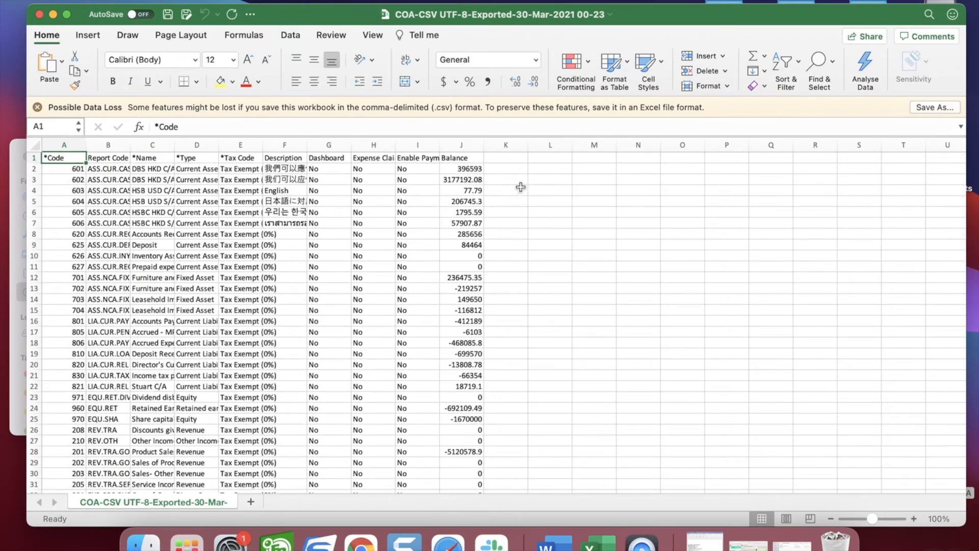
scroll(436, 190, up, 3)
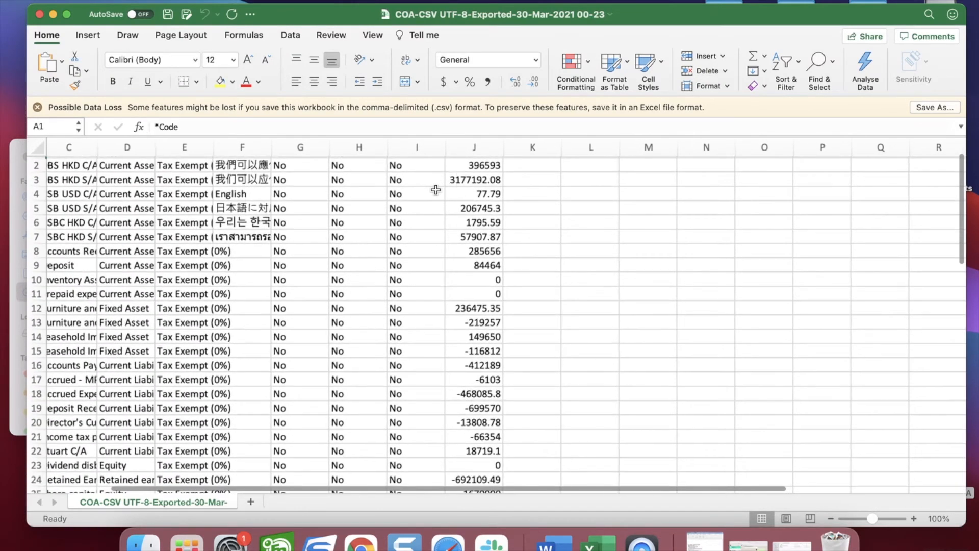
scroll(435, 190, left, 3)
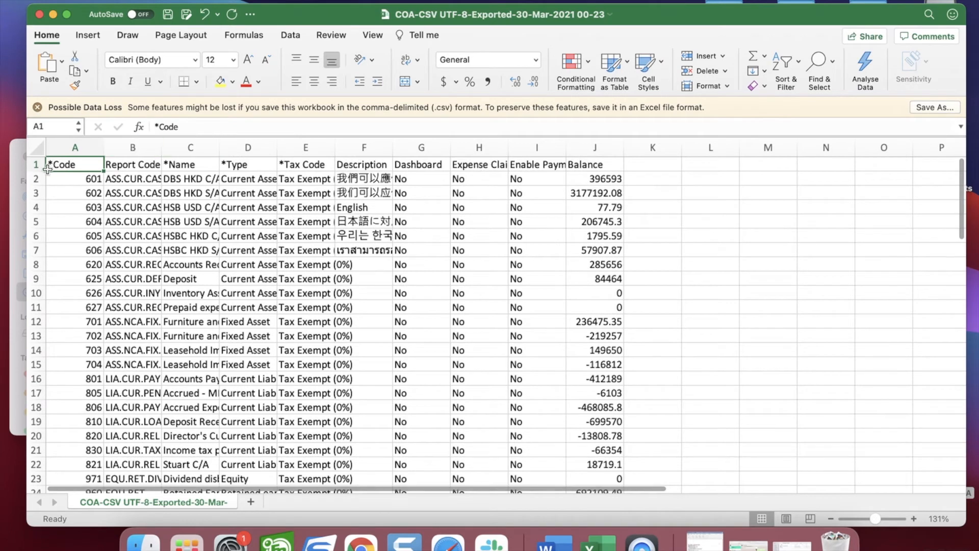
click(39, 165)
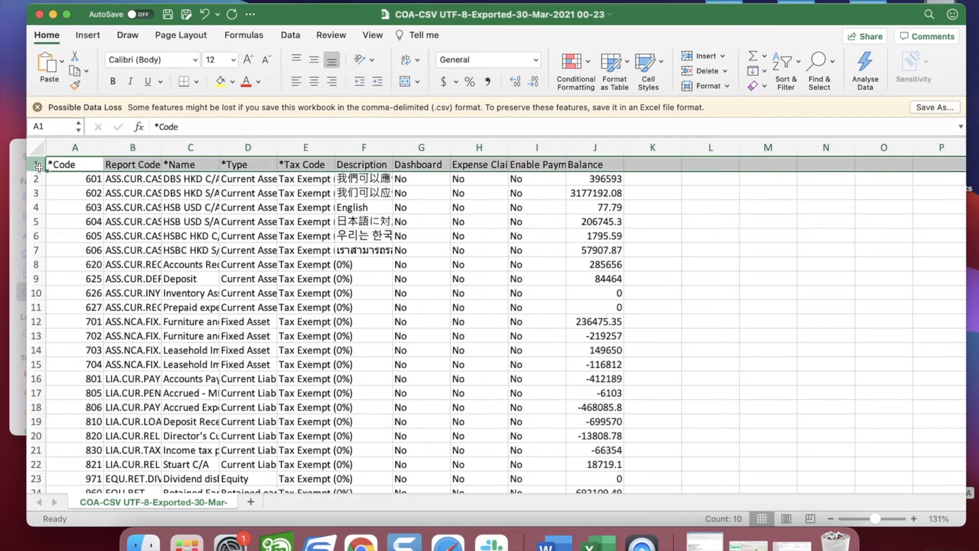
click(704, 225)
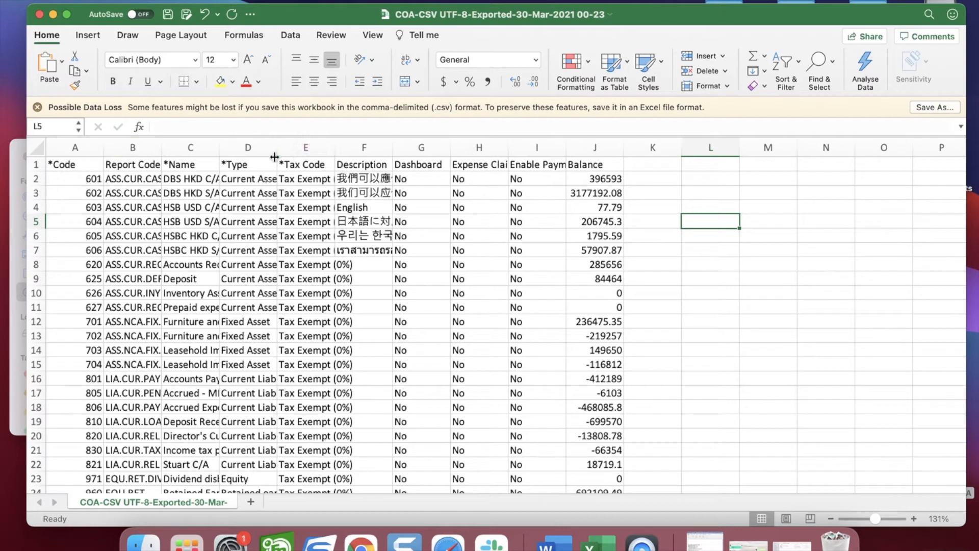
click(613, 148)
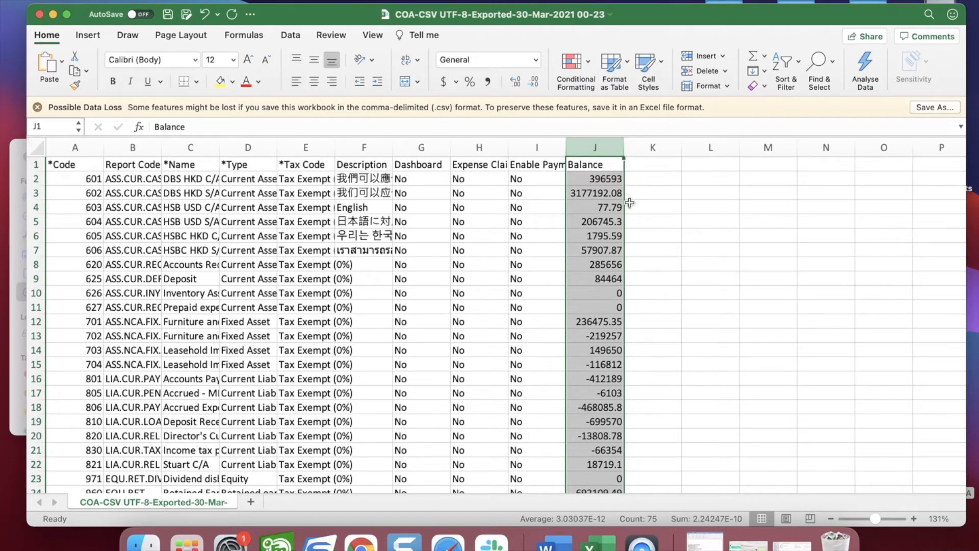
click(619, 183)
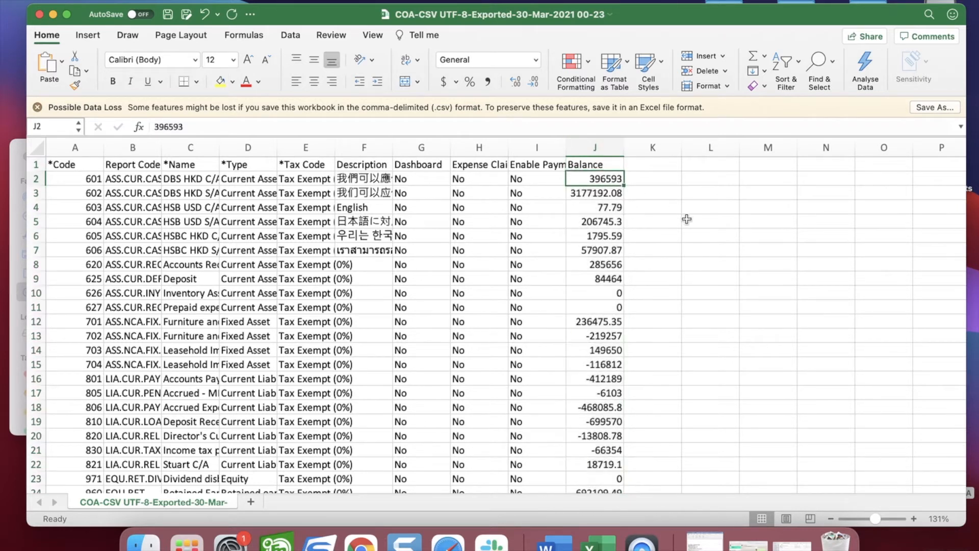
click(35, 175)
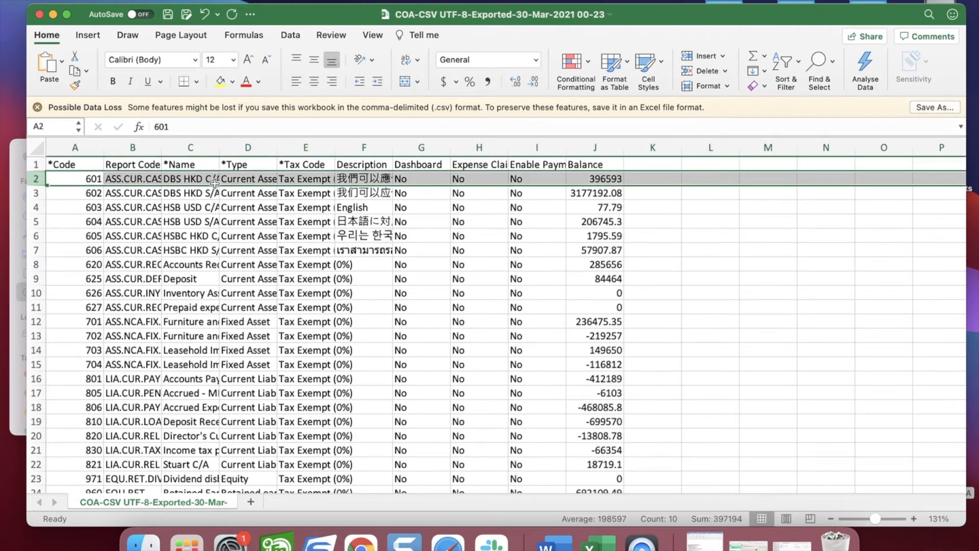
click(192, 179)
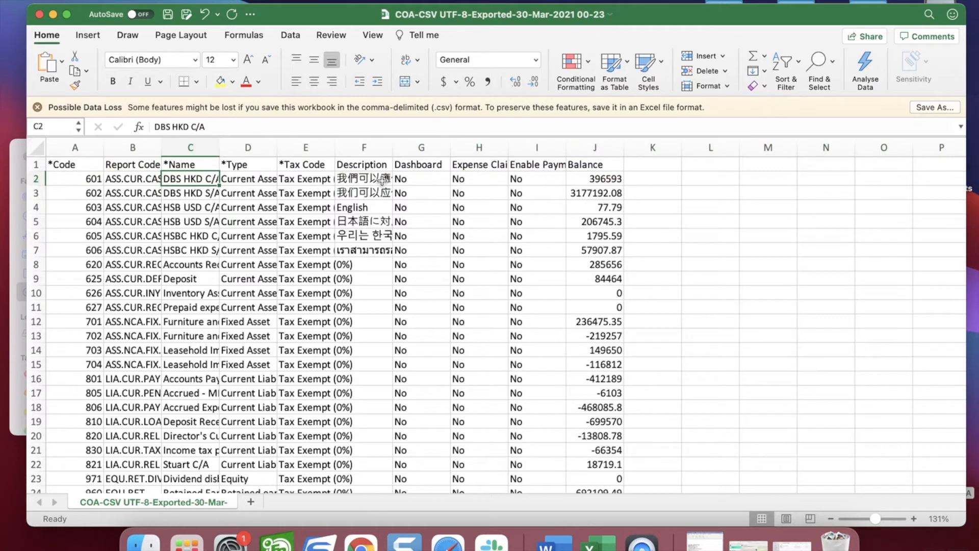
click(598, 178)
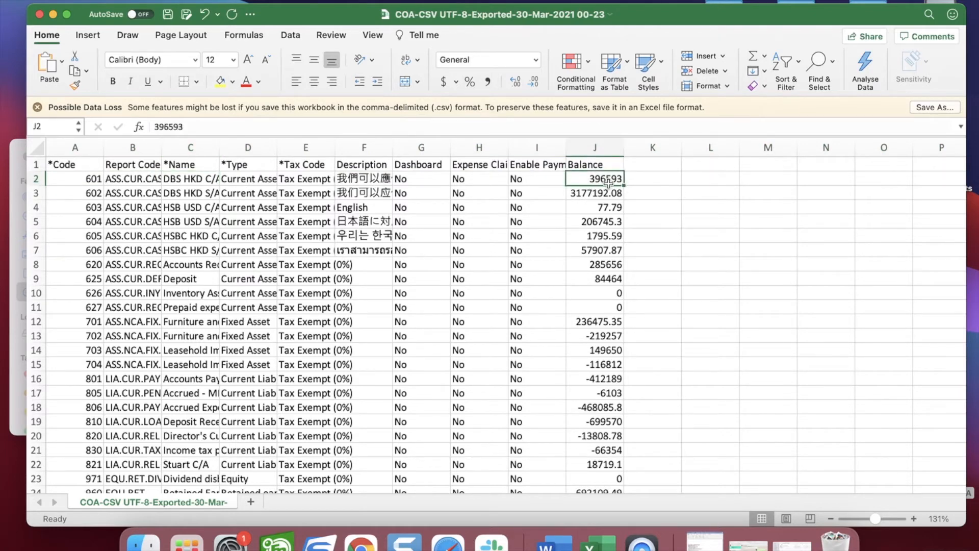
Step: Compare it with the 2012 DBS HKD C/A balance in K3 of the conversion workbook, then return to Xero
key(ctrl+Right)
key(ctrl+Right)
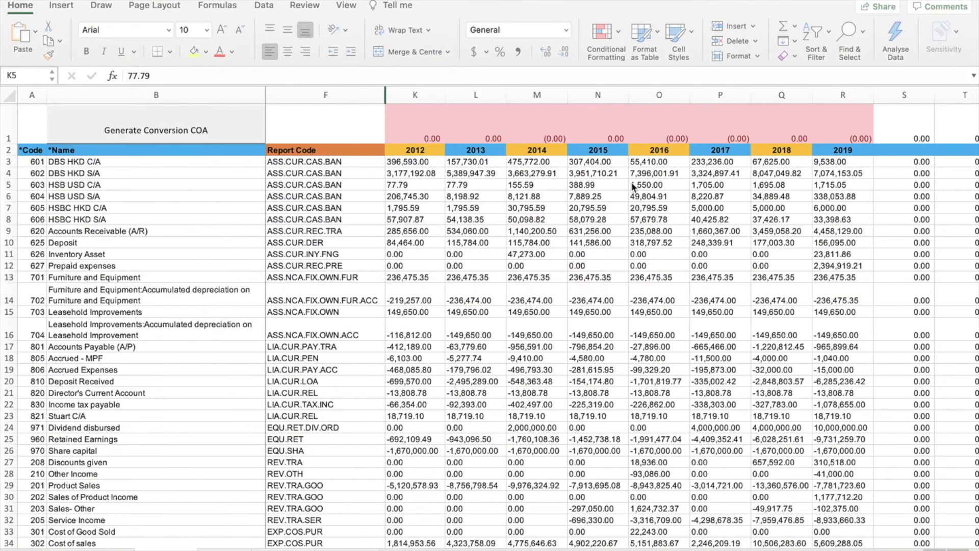
click(415, 164)
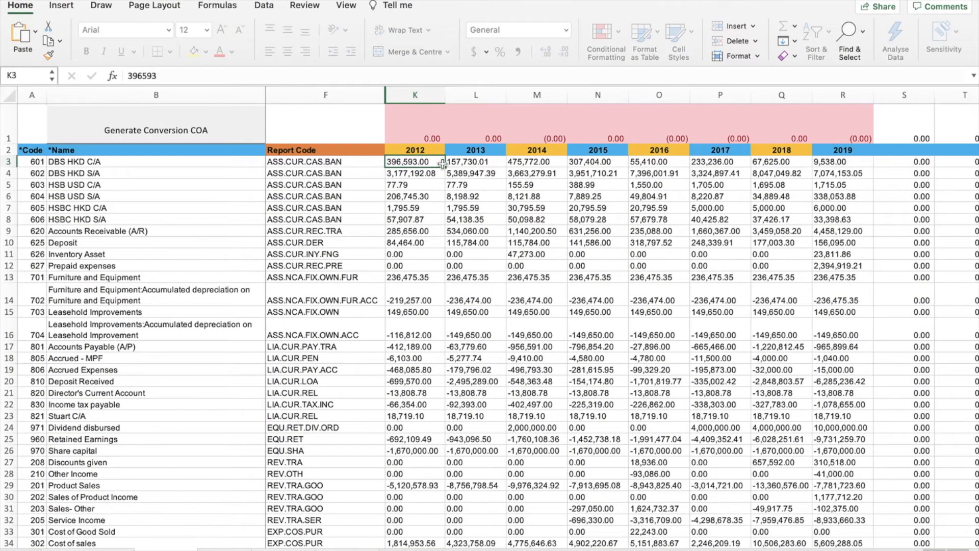
key(ctrl+Left)
key(ctrl+Left)
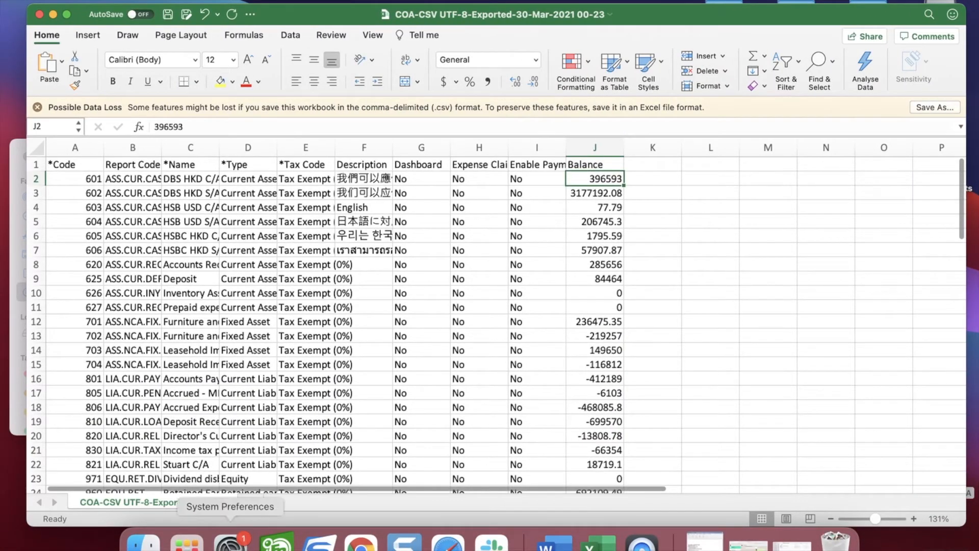
click(360, 543)
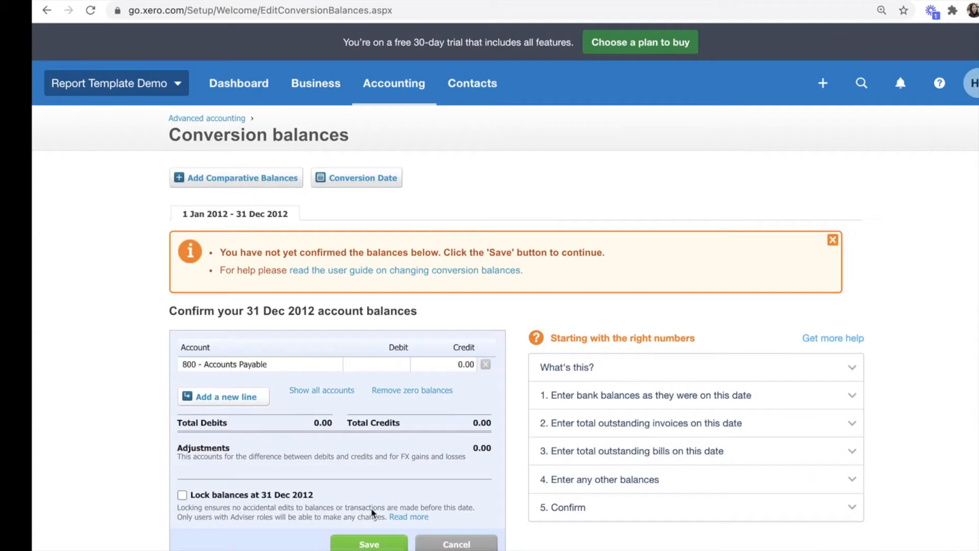
Step: Start a chart of accounts import with balances included at January 2013, browsing from the Desktop
click(362, 83)
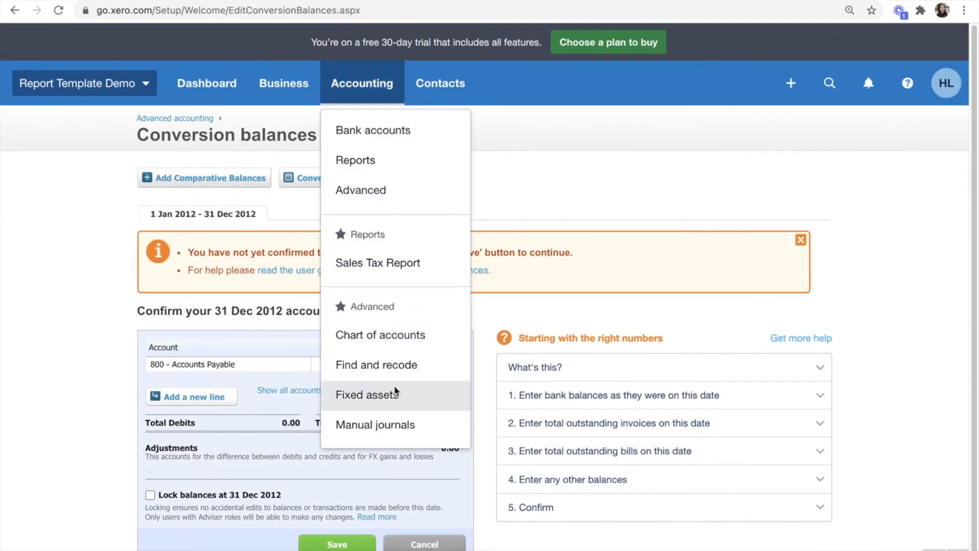
click(372, 334)
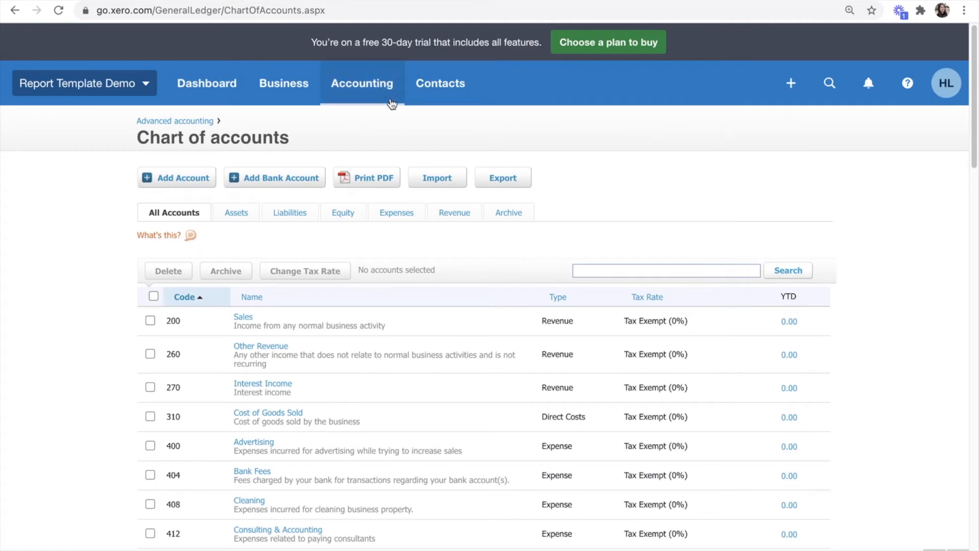
click(434, 183)
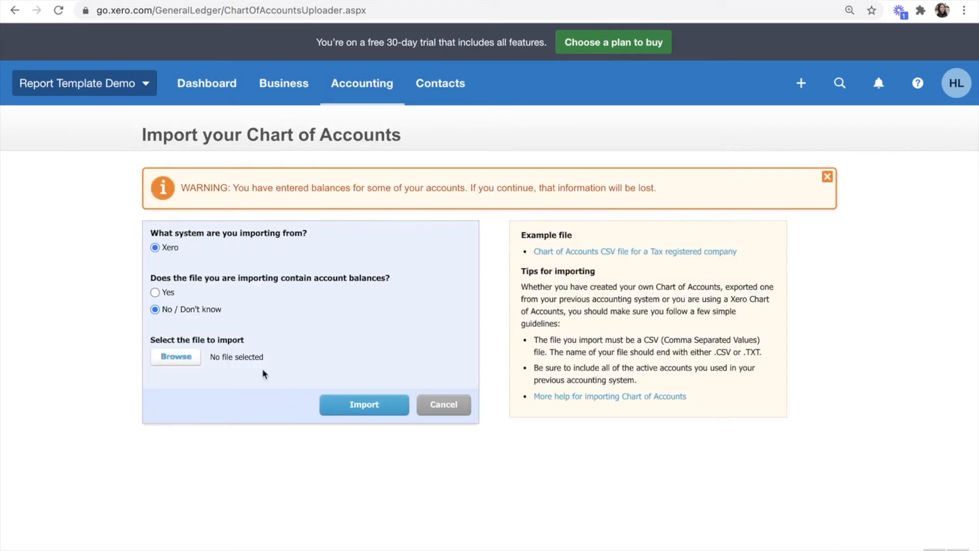
click(155, 293)
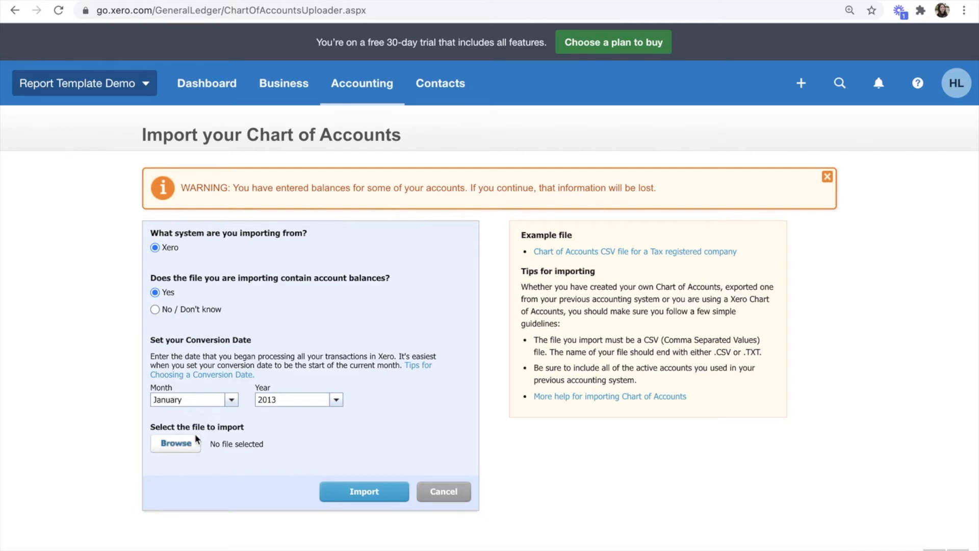
click(176, 441)
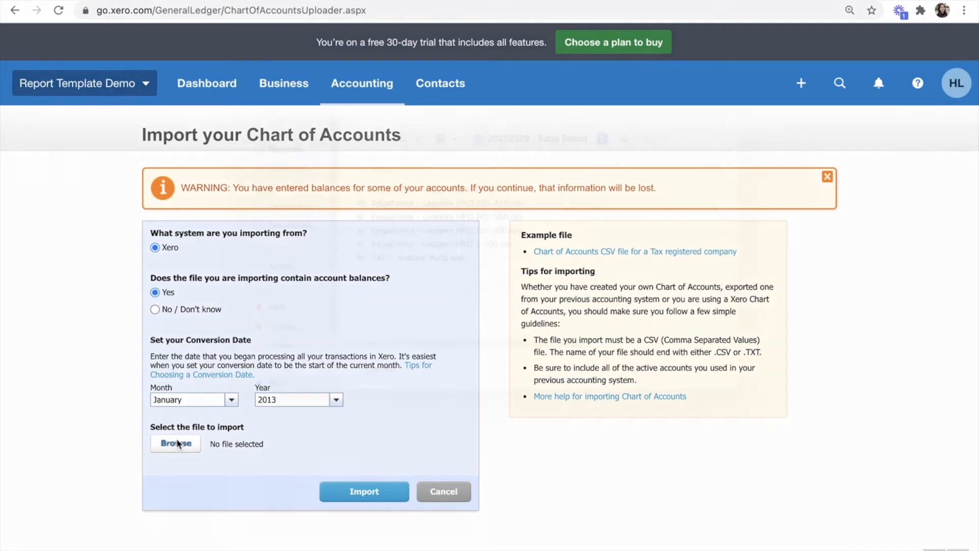
click(310, 211)
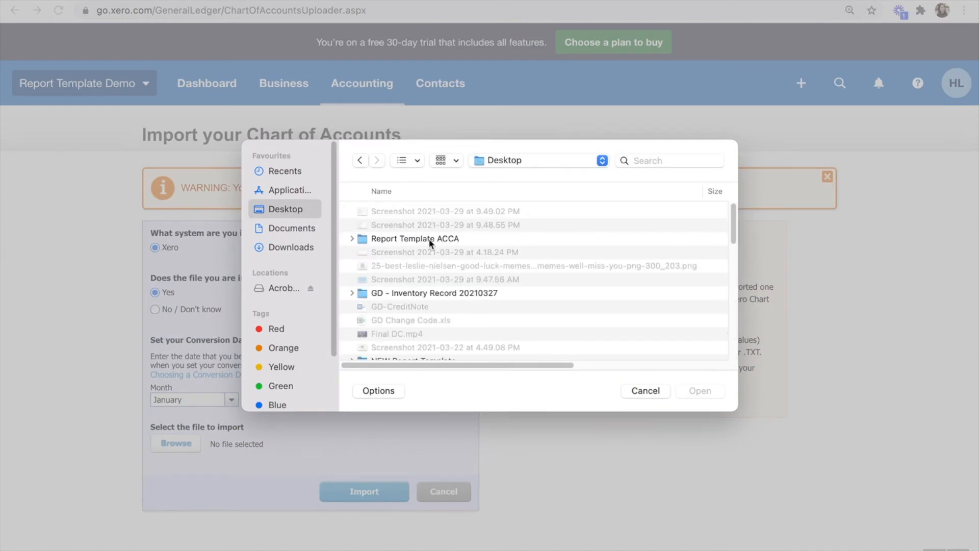
Step: Pick COA-CSV UTF-8-Exported-30-Mar-2021 00-23.csv in the Report Template ACCA folder and import it
scroll(445, 266, down, 5)
scroll(430, 313, up, 5)
double_click(429, 238)
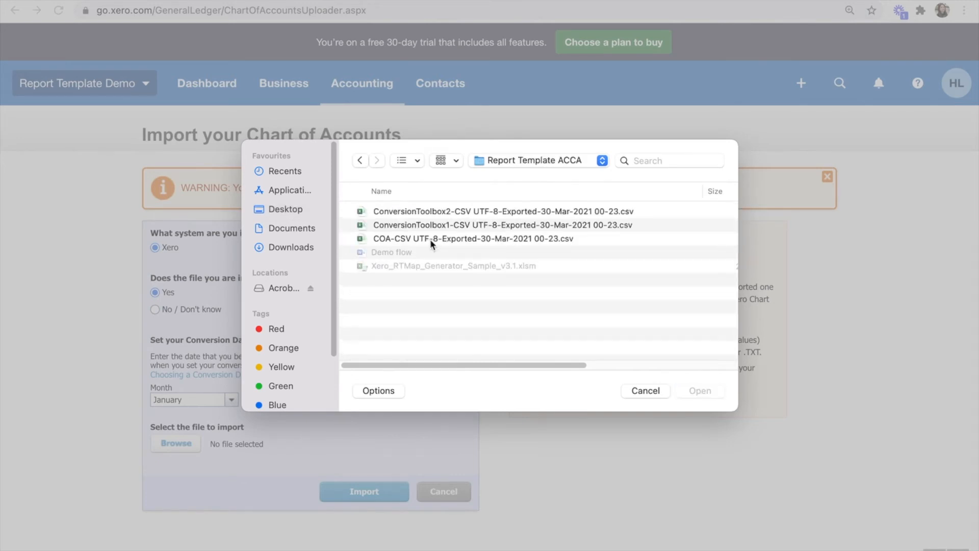
click(415, 239)
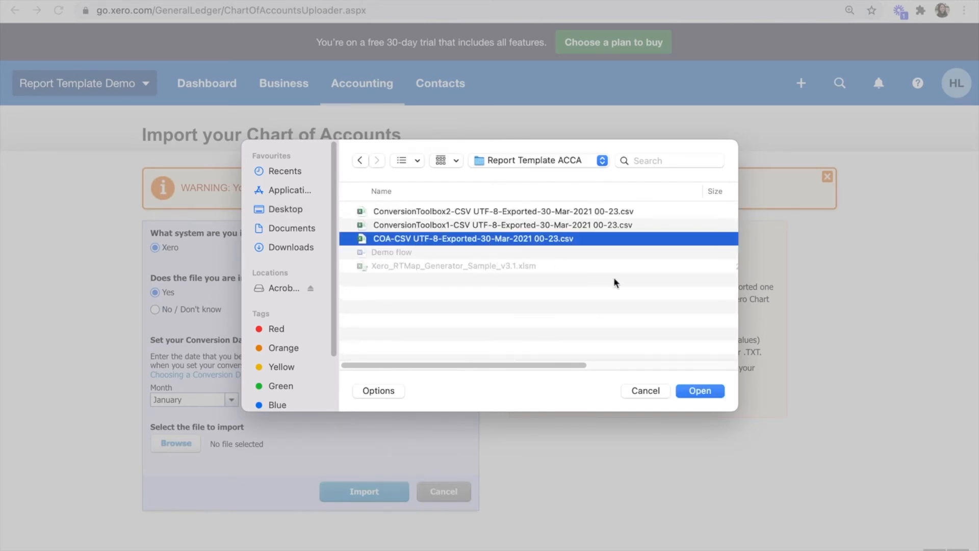
click(700, 391)
click(350, 493)
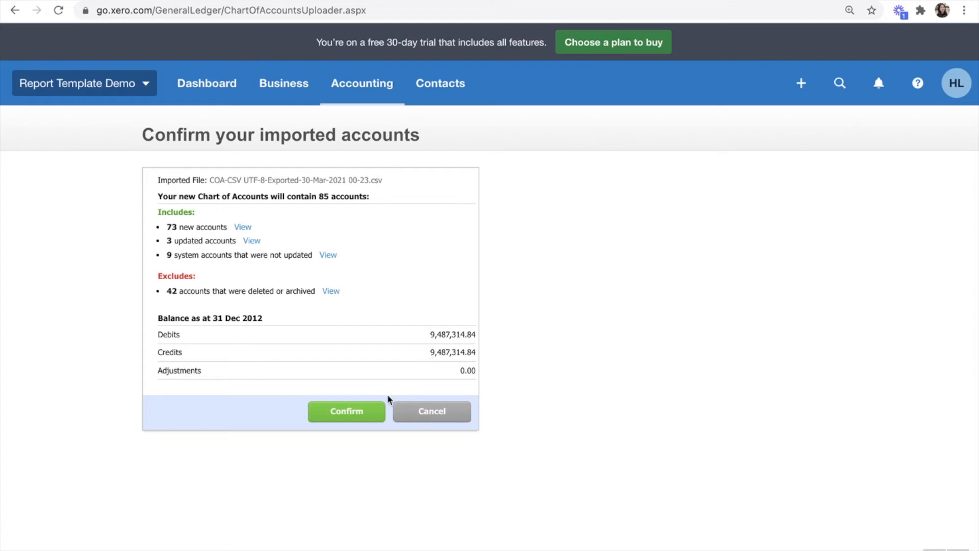
Step: Confirm the 85 imported accounts and review the updated chart starting at 201 Product Sales
click(348, 413)
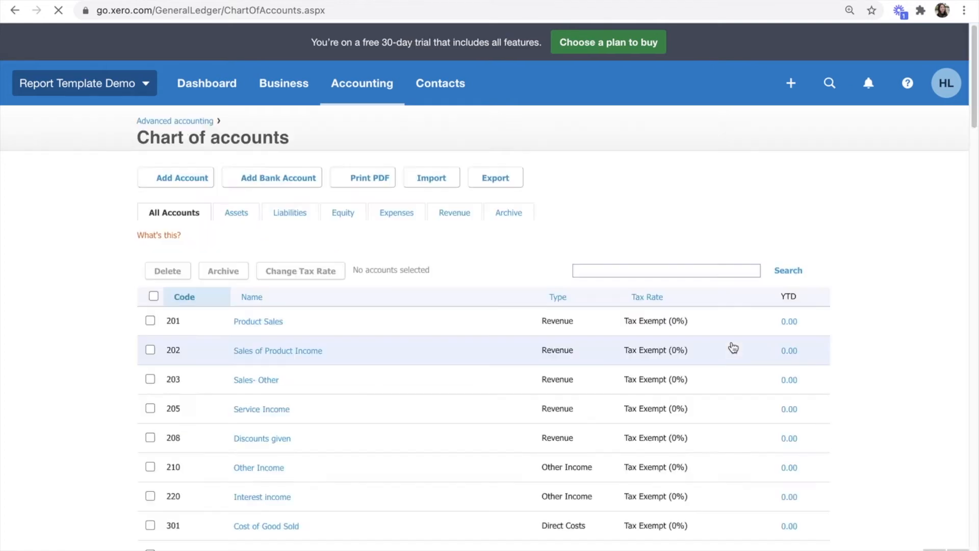
scroll(719, 306, down, 10)
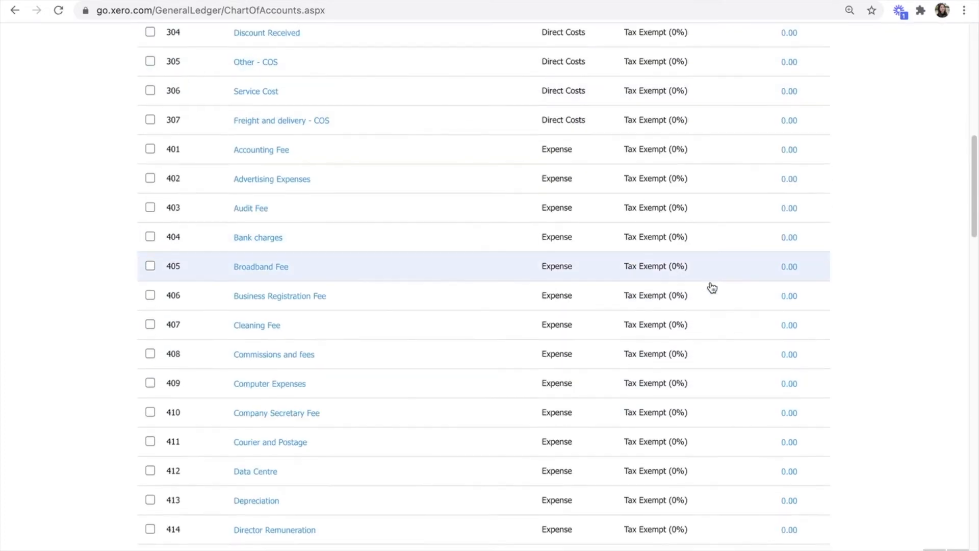
scroll(785, 306, up, 4)
scroll(866, 335, up, 6)
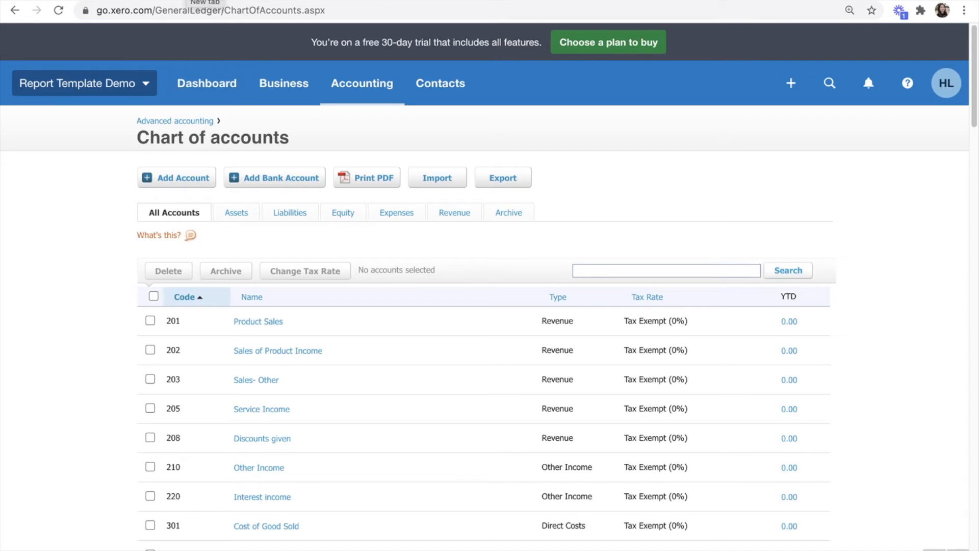
Step: Search the web for 'conversion toolbox xero' in a new browser tab
key(ctrl+t)
text(x)
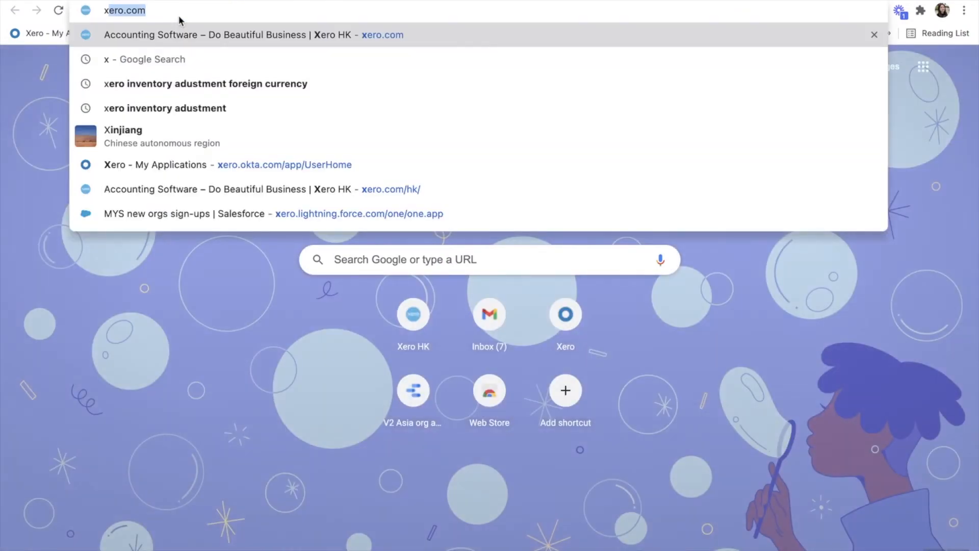
key(BackSpace)
key(BackSpace)
text(con)
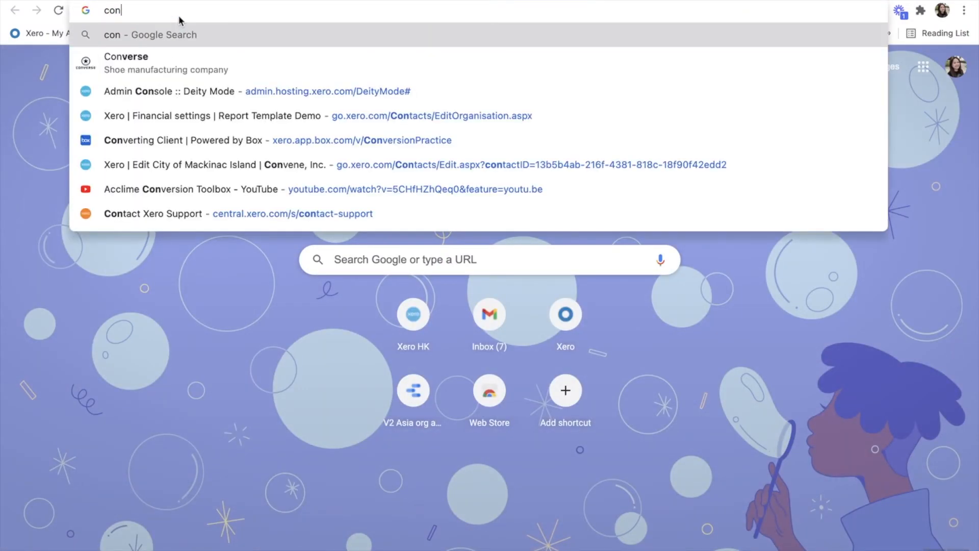
text(vrtio)
key(BackSpace)
key(BackSpace)
key(BackSpace)
key(BackSpace)
key(BackSpace)
text(e)
key(BackSpace)
text(version toolbox)
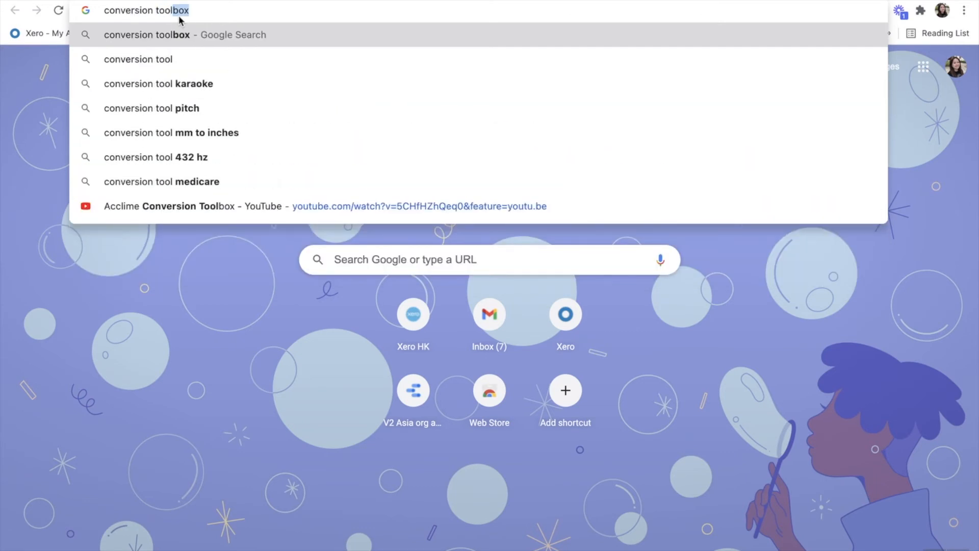
text( xero)
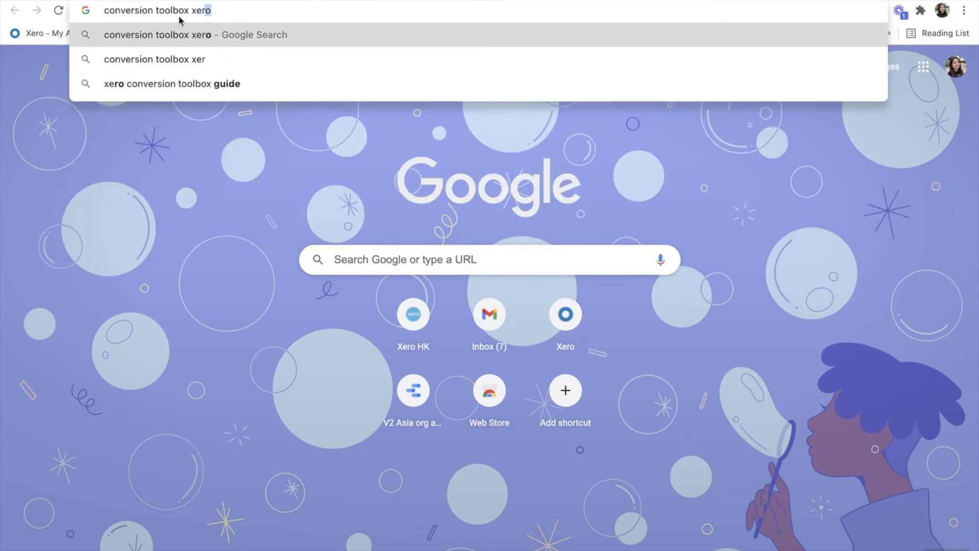
key(Return)
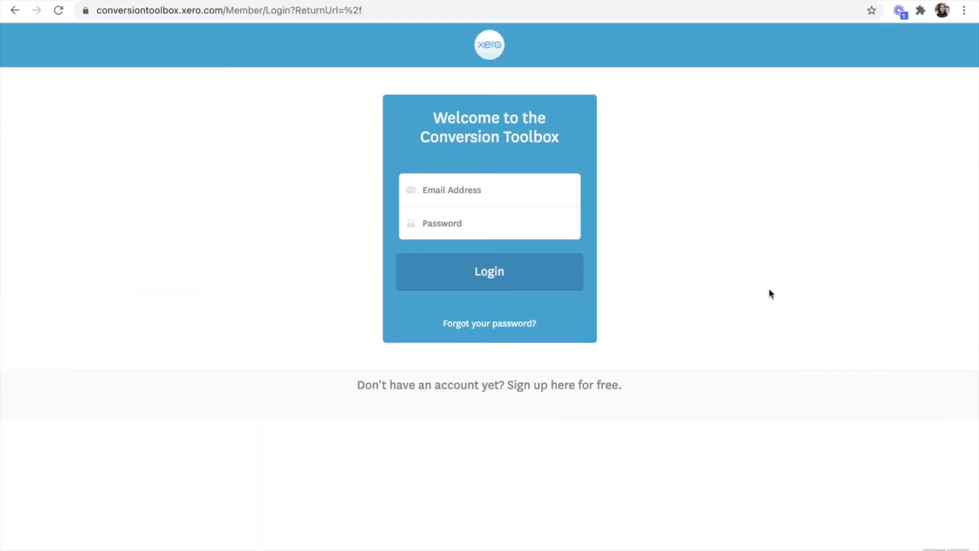
Step: Log in to the Conversion Toolbox with the account e-mail and password, retyping the password
click(511, 198)
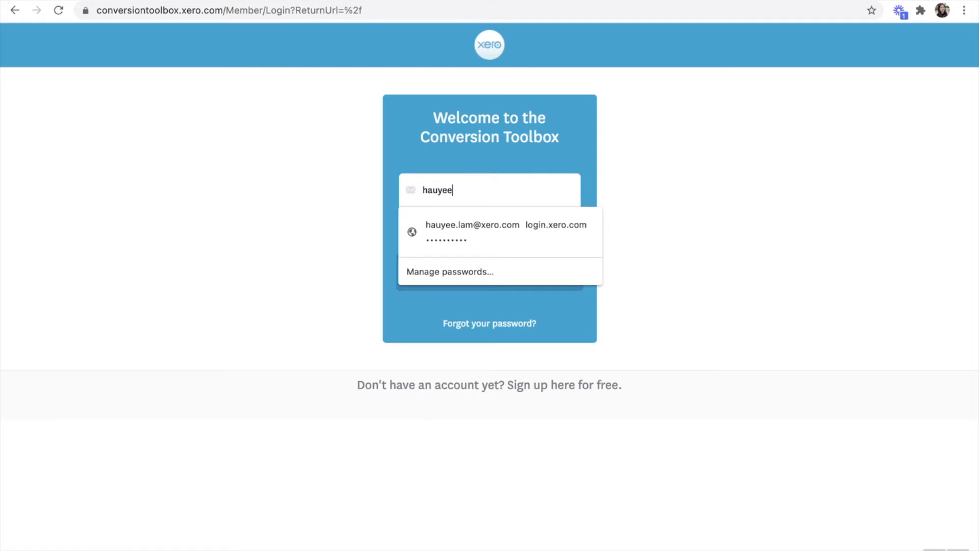
key(Tab)
text(p•••)
key(Return)
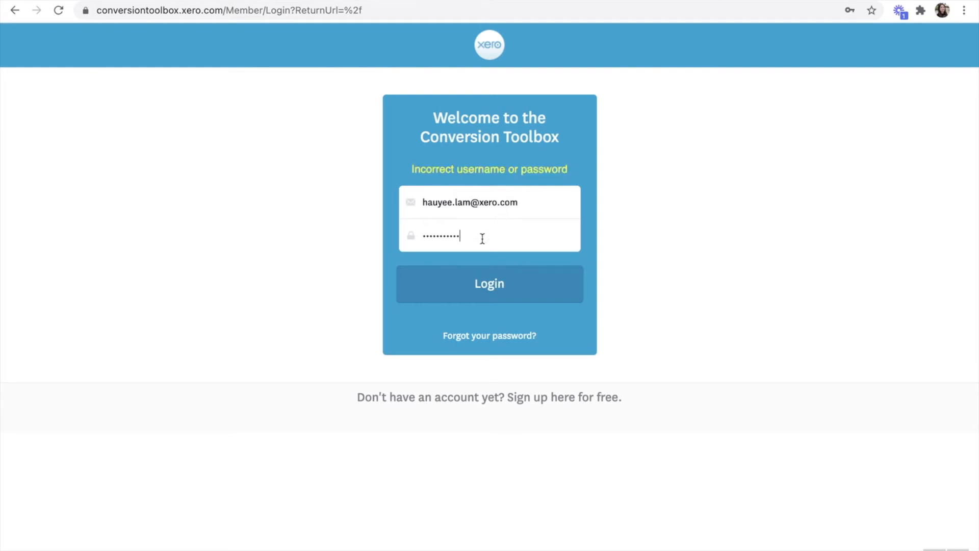
key(ctrl+a)
text(••••••••••)
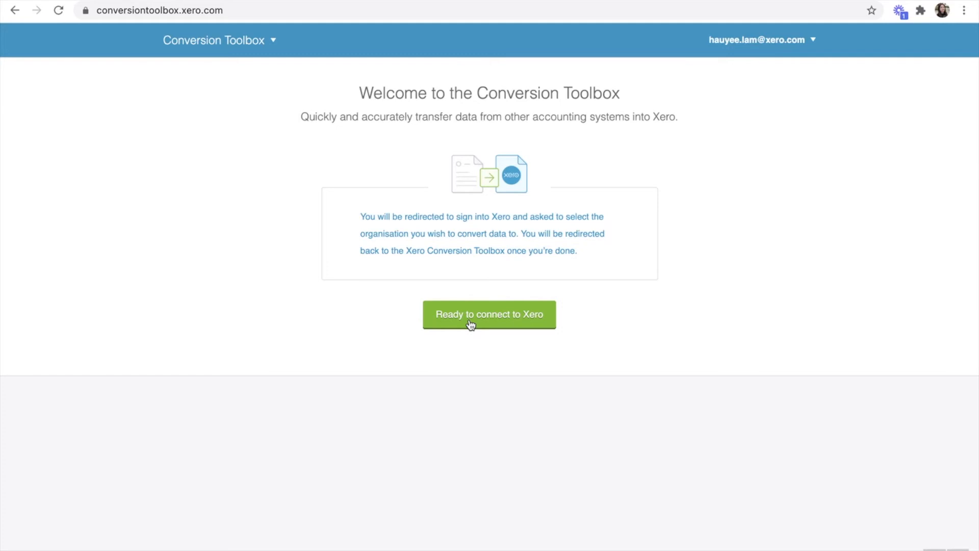
Step: Authorise the Conversion Toolbox for the Report Template Demo organisation and allow access
click(470, 325)
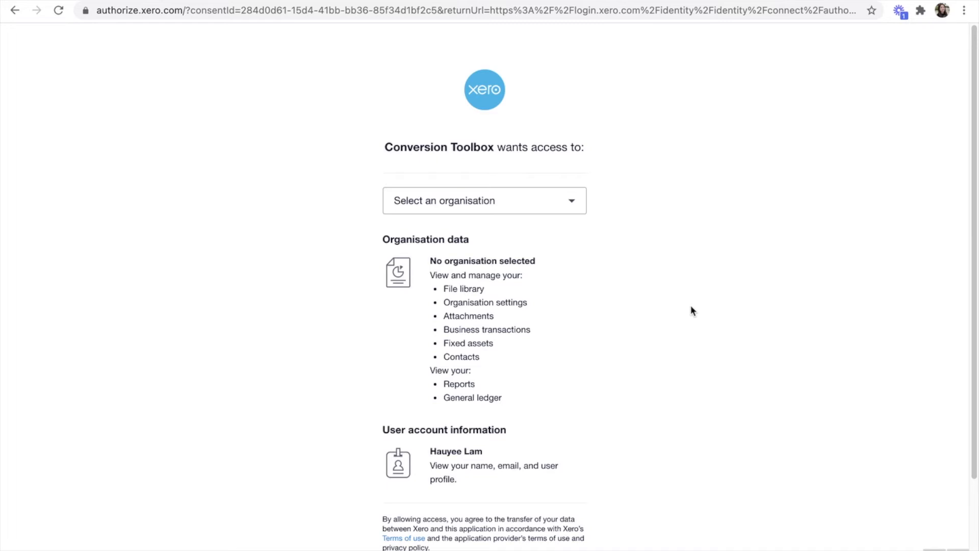
click(546, 199)
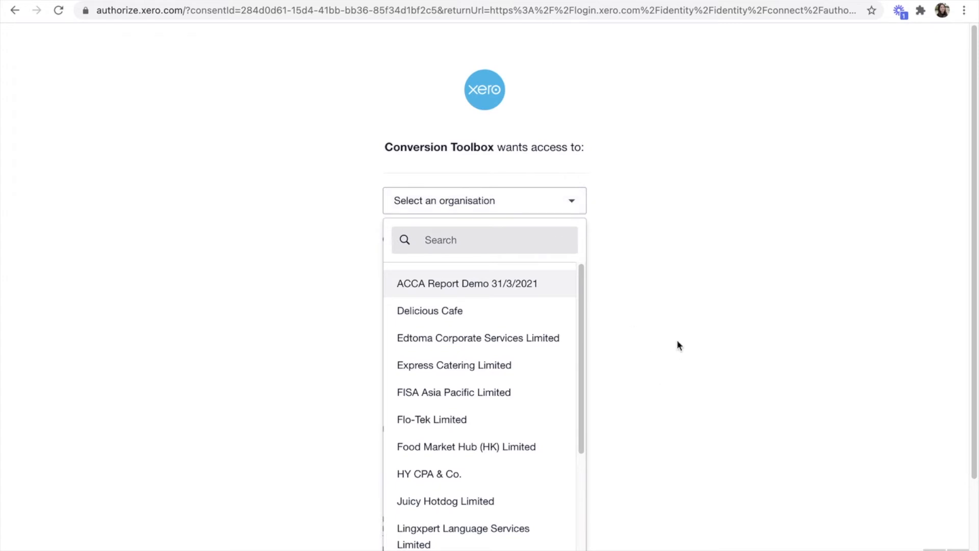
scroll(503, 473, down, 3)
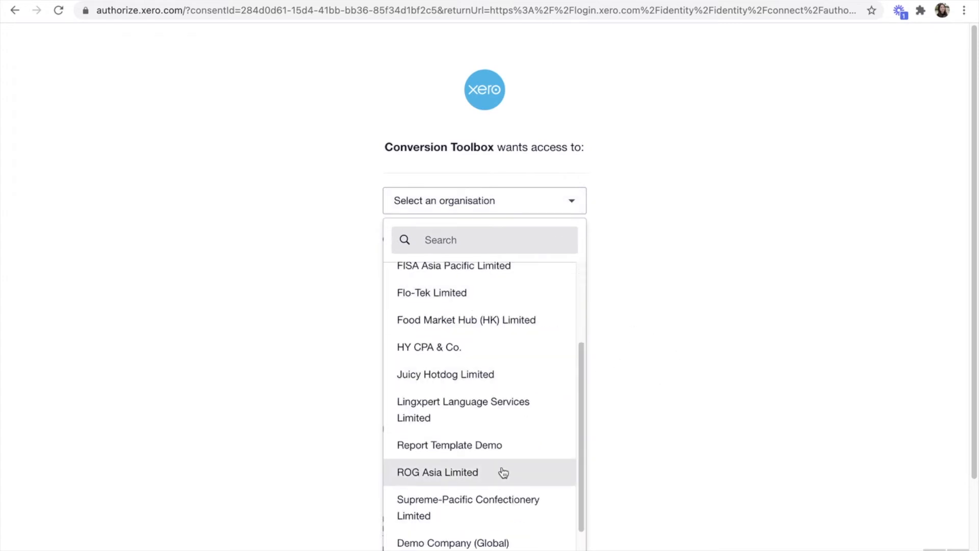
click(498, 447)
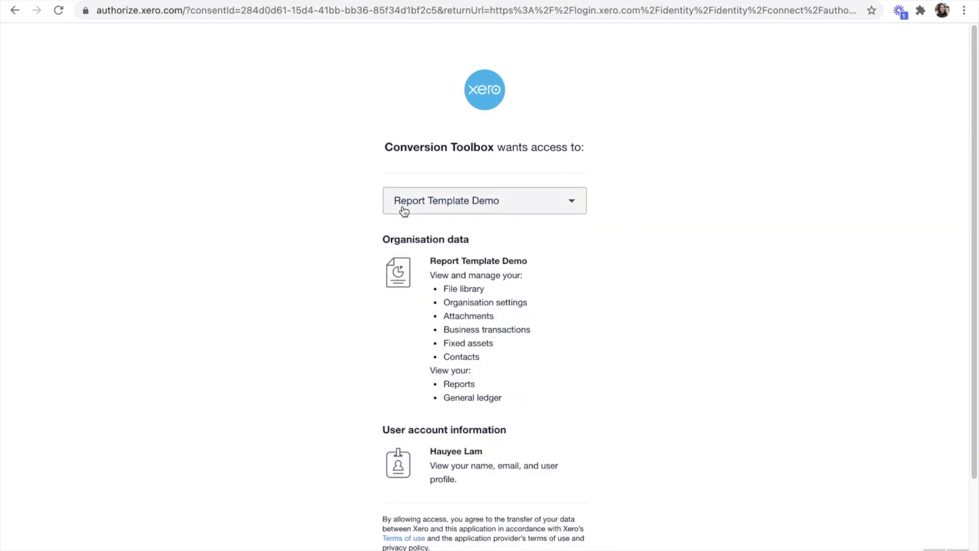
scroll(699, 415, down, 1)
scroll(699, 416, down, 5)
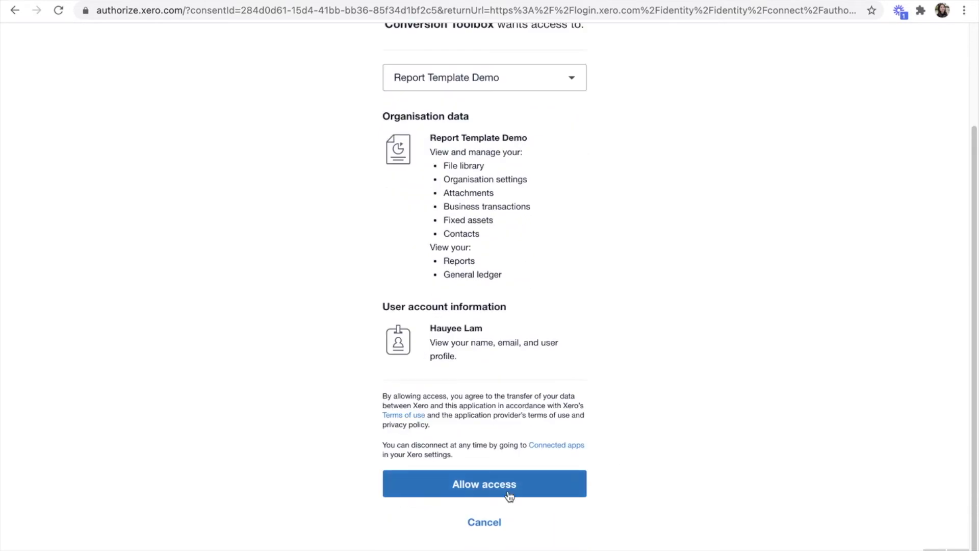
click(498, 489)
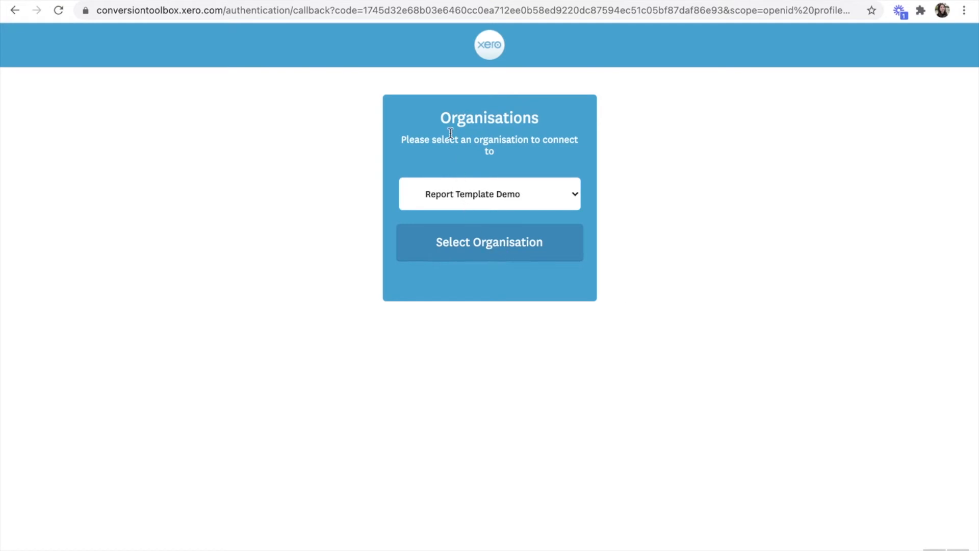
Step: Confirm the Report Template Demo connection and open the Import Historical Balances tool
click(481, 240)
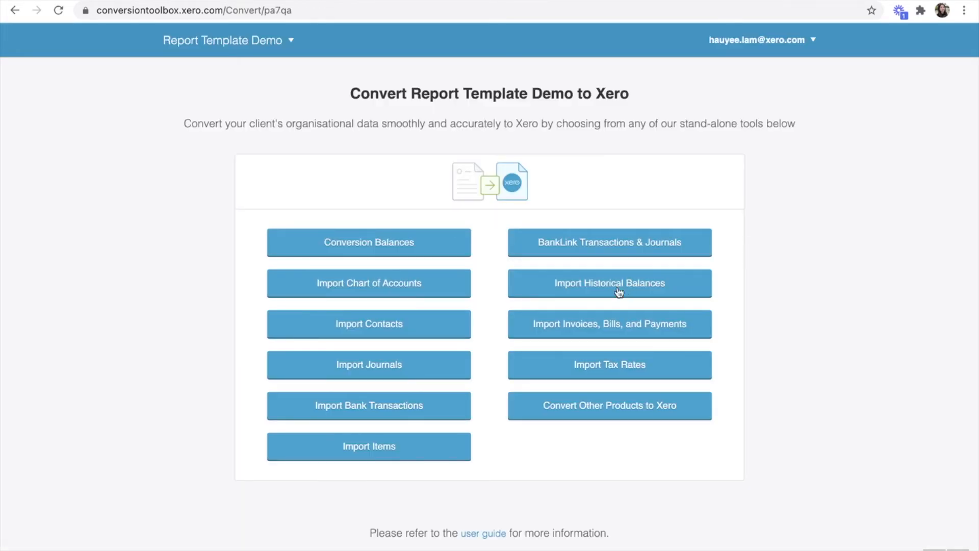
click(588, 288)
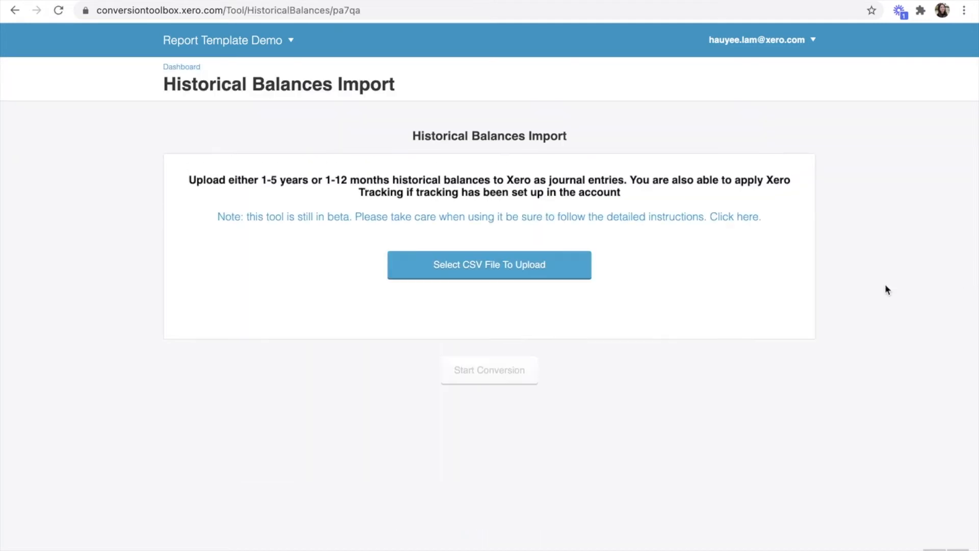
key(ctrl+Left)
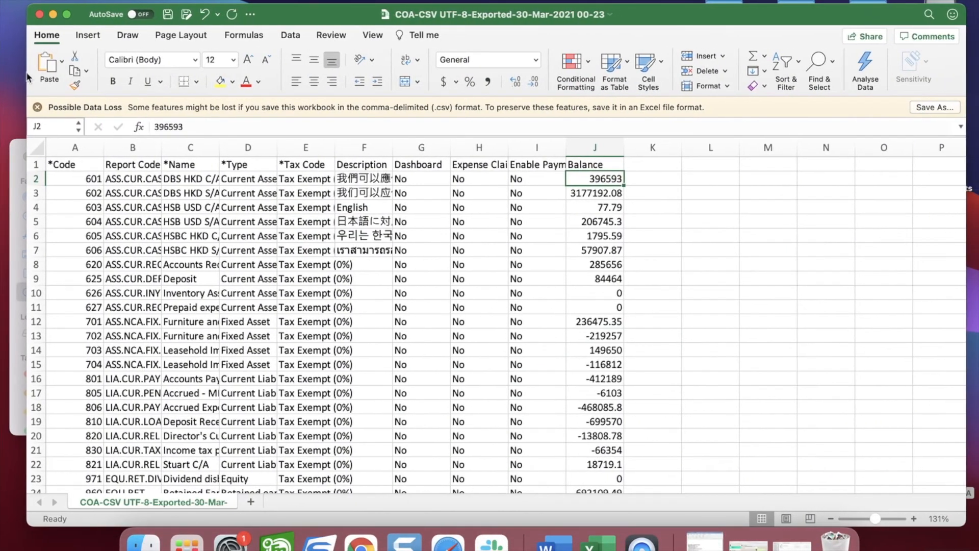
Step: Open the ConversionToolbox1 CSV in Excel and review its 2013 balances in column D
click(53, 15)
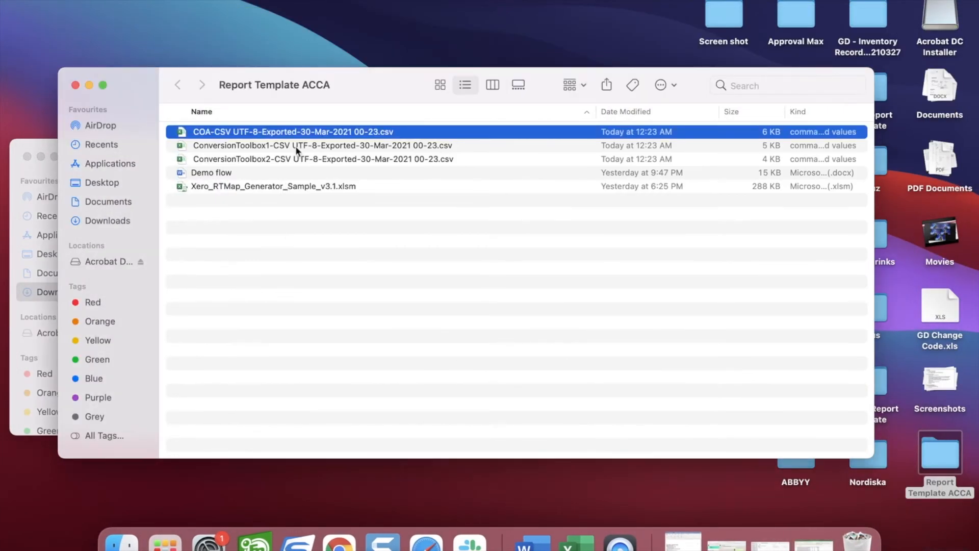
click(289, 146)
double_click(288, 146)
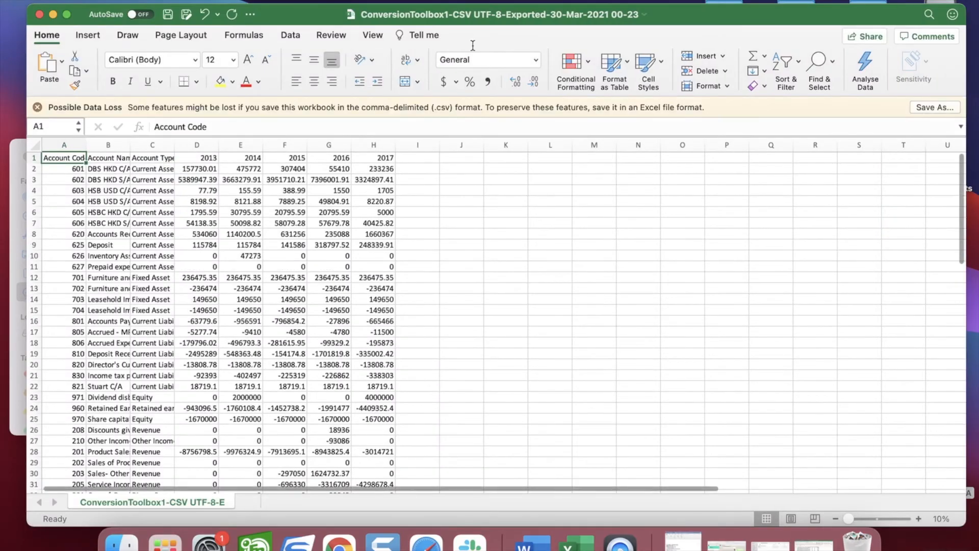
drag(496, 7, 835, 6)
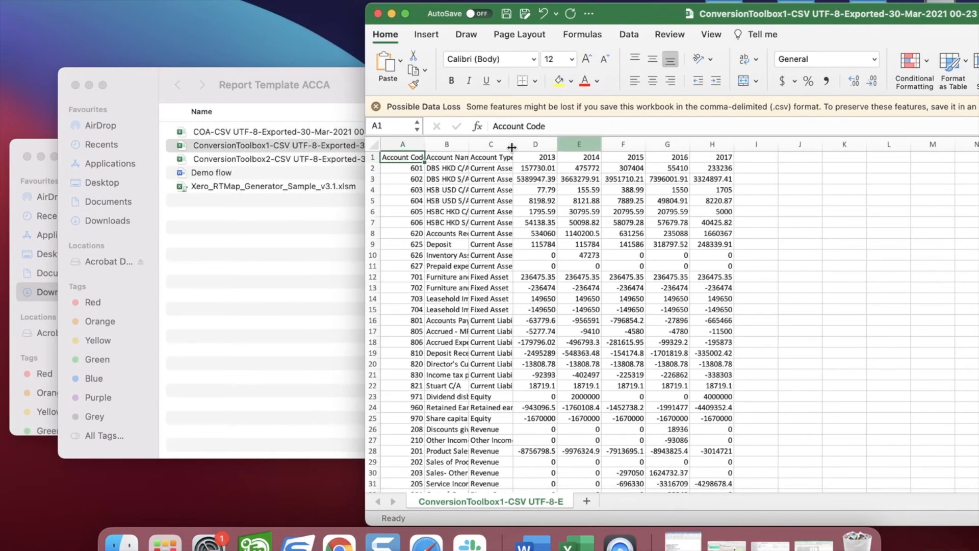
click(534, 145)
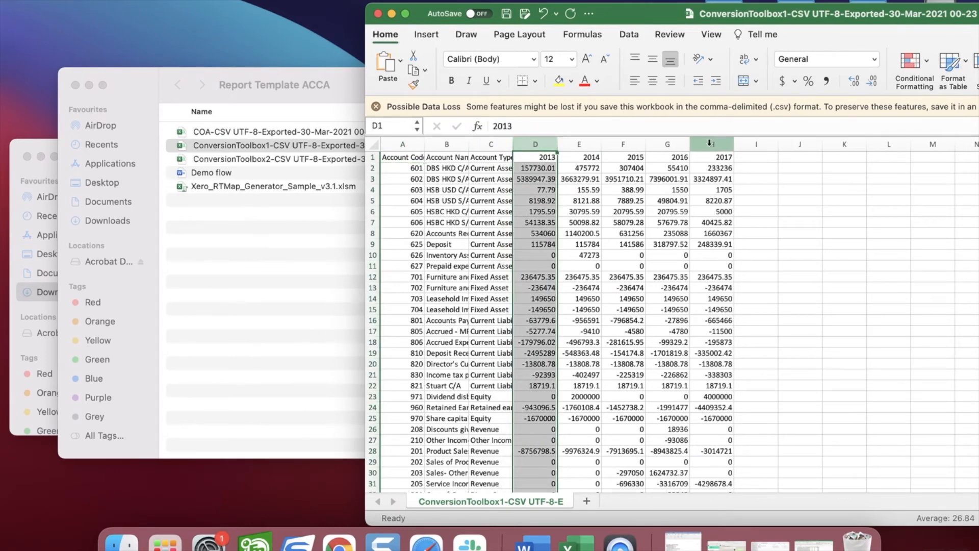
Step: Open the ConversionToolbox2 CSV and clear the stray zeros from columns F to H
click(709, 144)
double_click(325, 159)
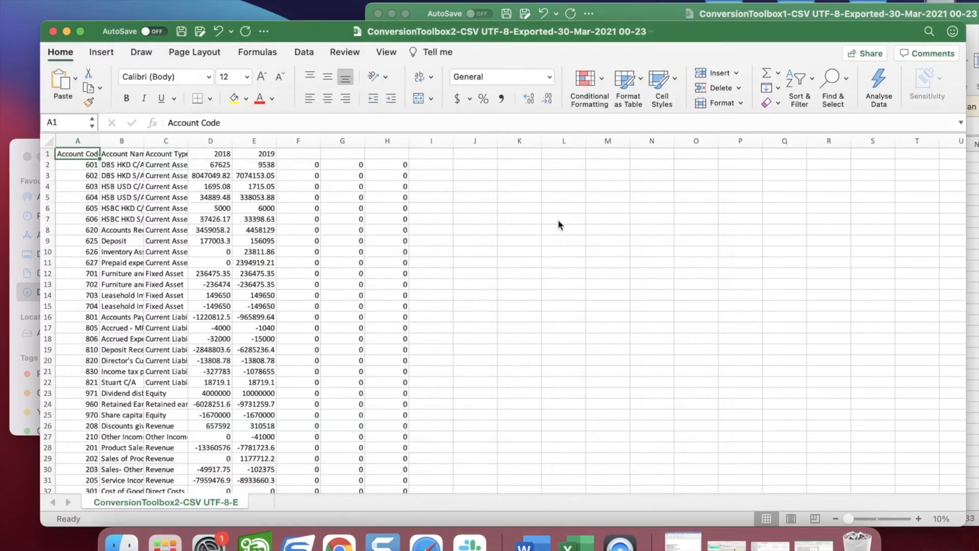
drag(463, 31, 832, 146)
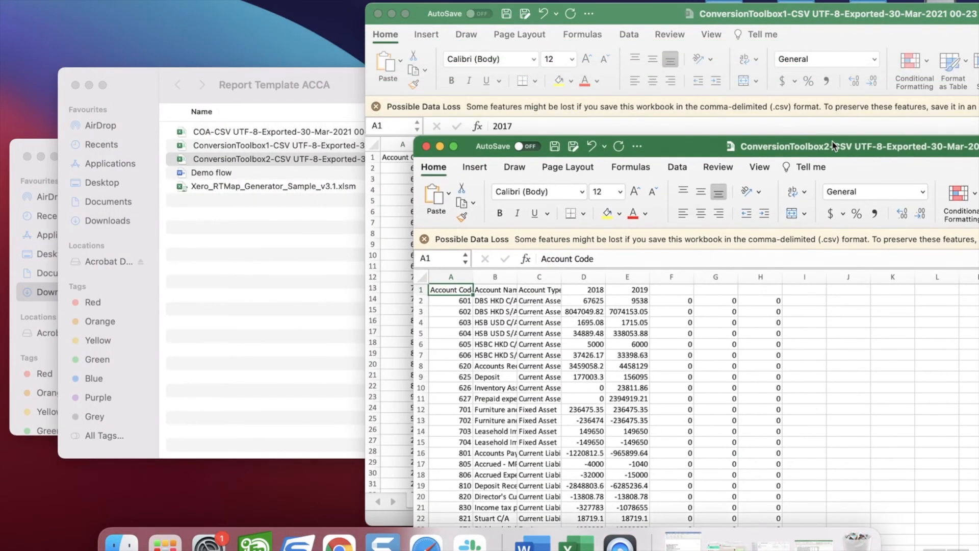
drag(666, 277, 775, 268)
key(Delete)
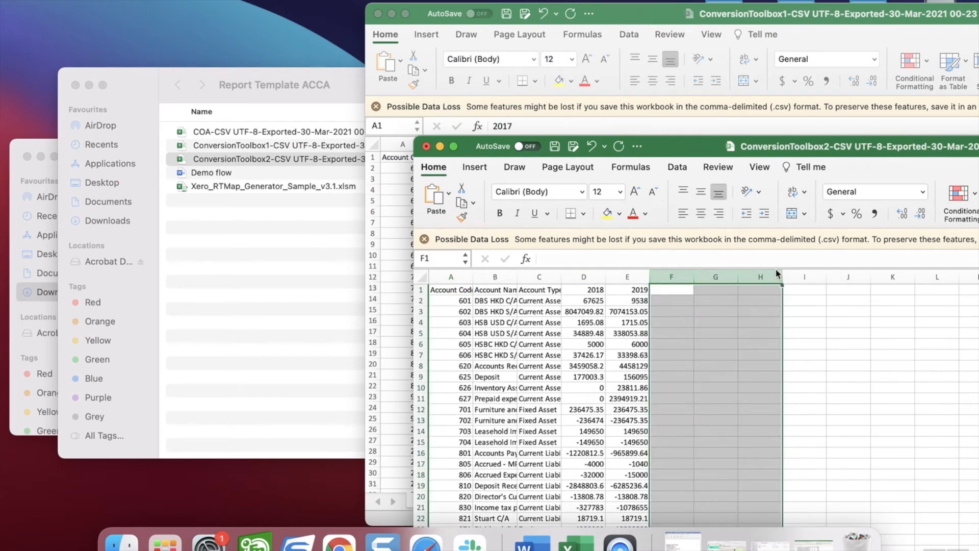
Step: Compare both workbooks side by side, checking the 2017 balances in column H
double_click(700, 157)
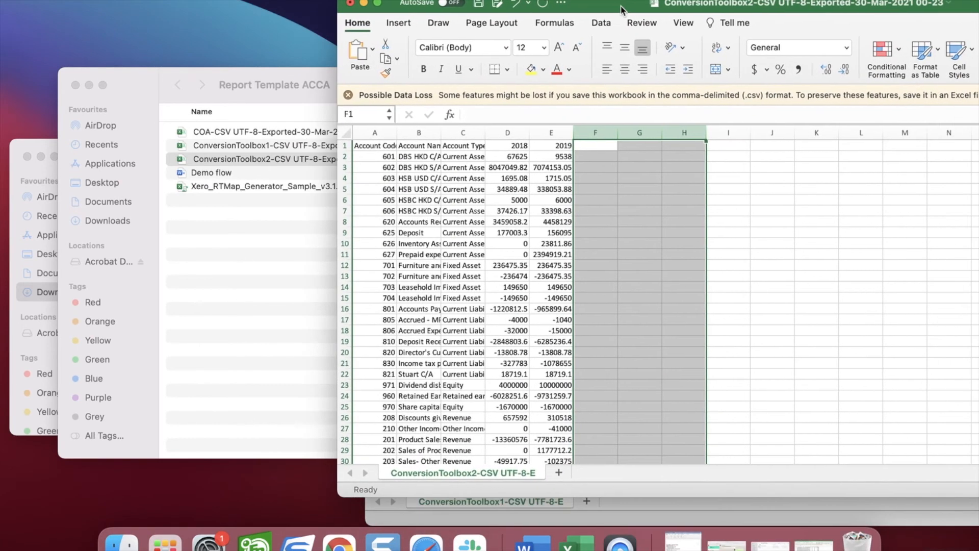
drag(638, 5, 700, 236)
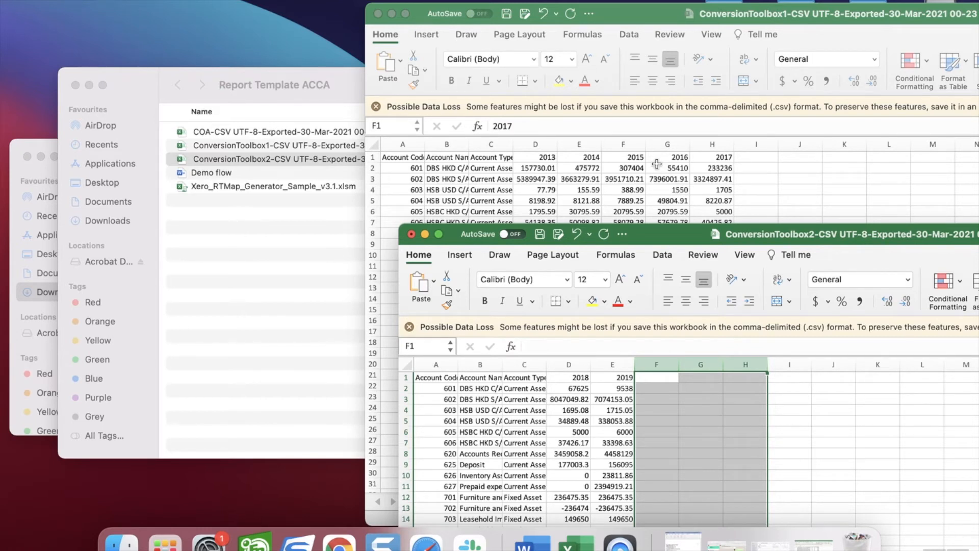
click(550, 145)
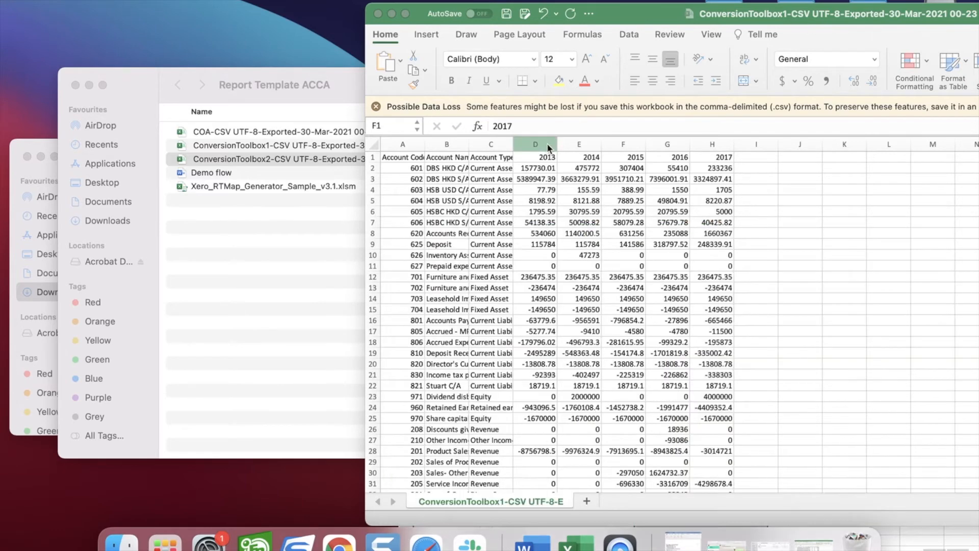
click(698, 145)
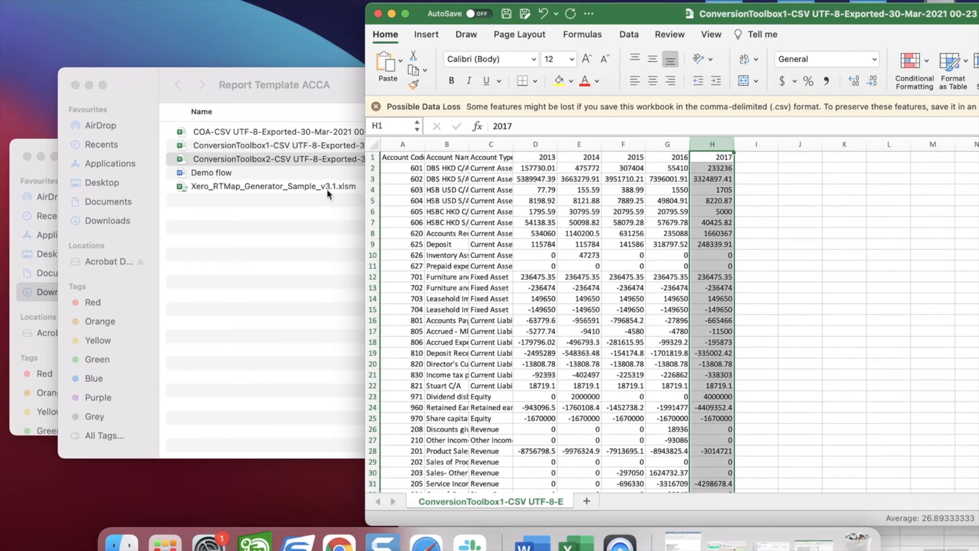
key(ctrl+Right)
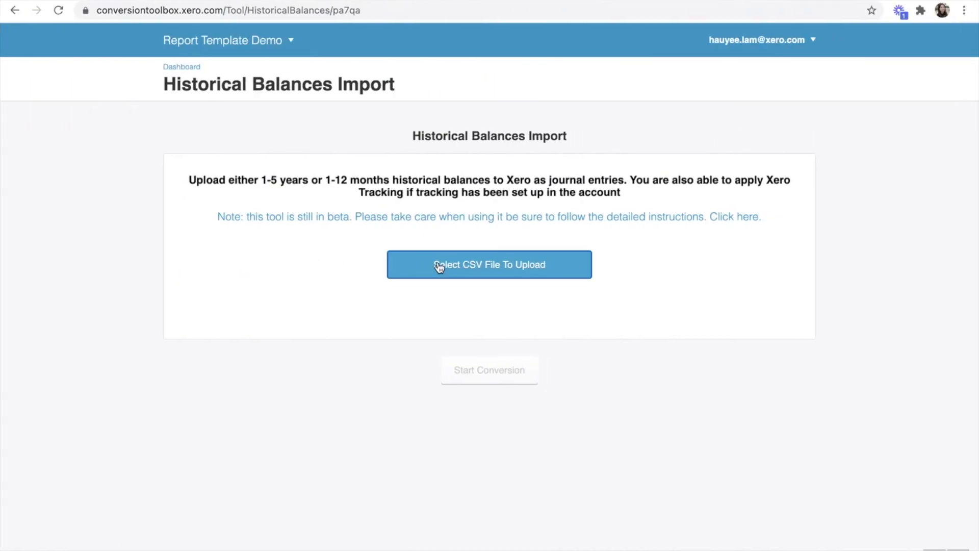
Step: Upload the ConversionToolbox1 CSV and start a conversion using yearly balances
click(446, 268)
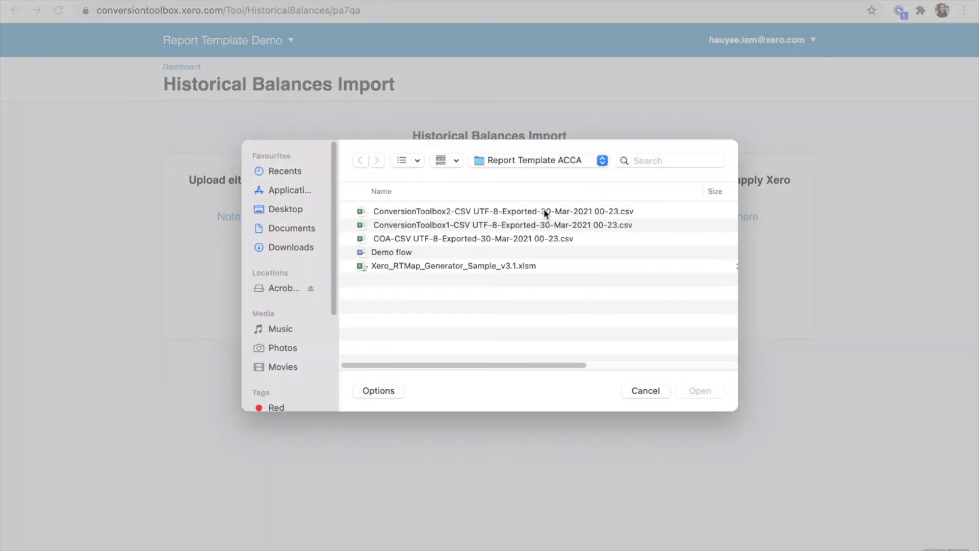
click(430, 226)
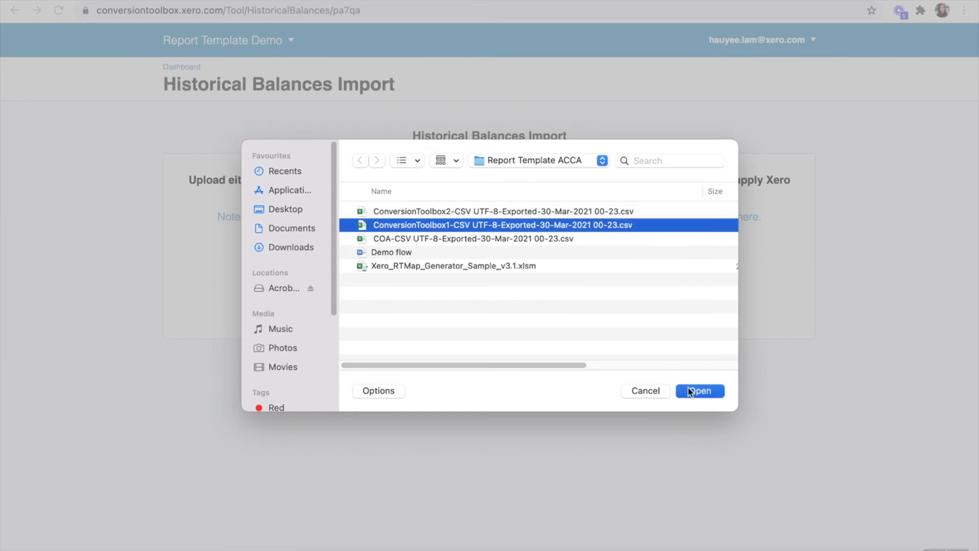
click(699, 390)
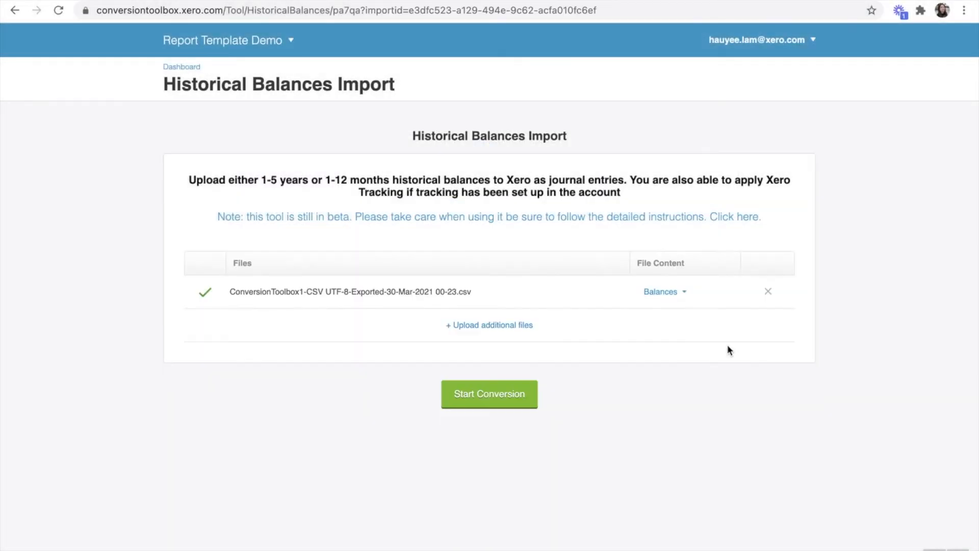
click(530, 400)
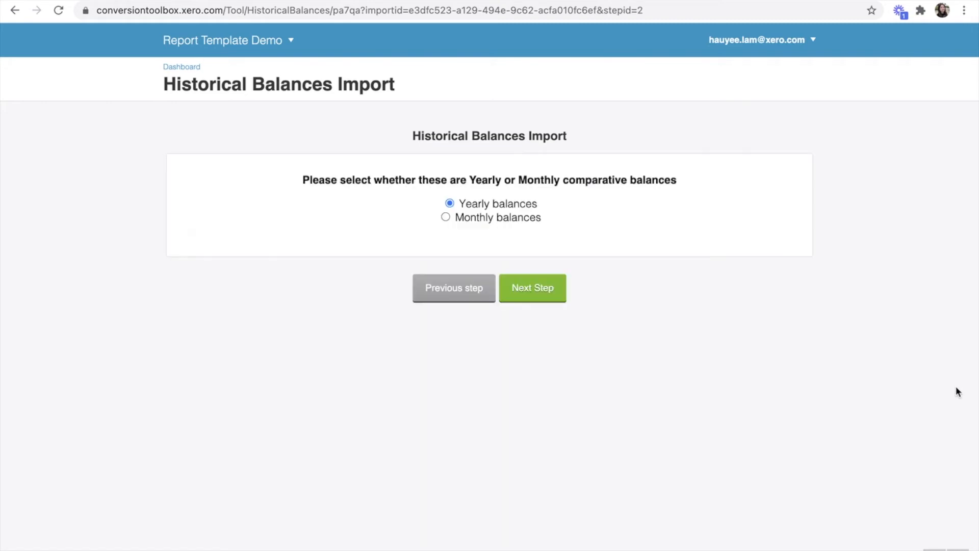
click(550, 283)
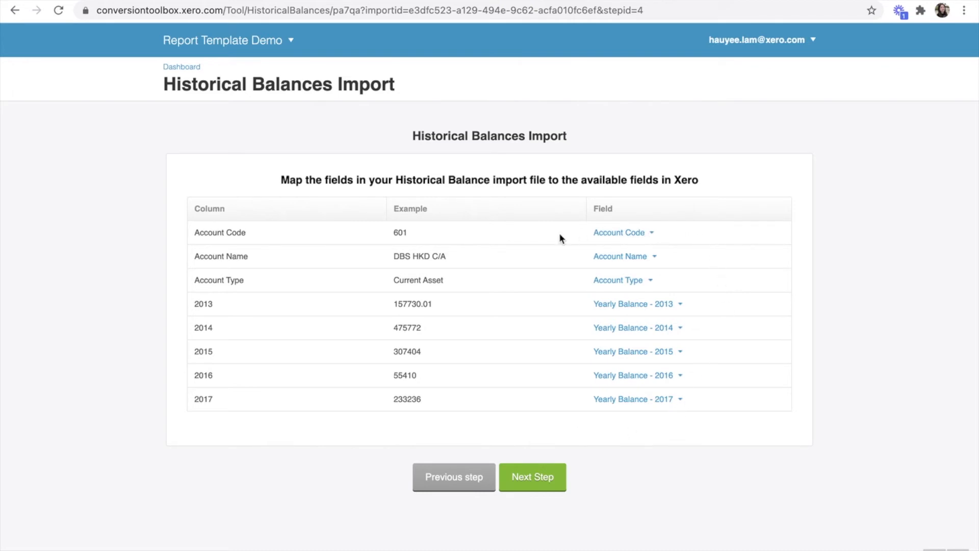
Step: Accept the column and account mappings, pass the preview, and finish importing five years of balances
click(543, 479)
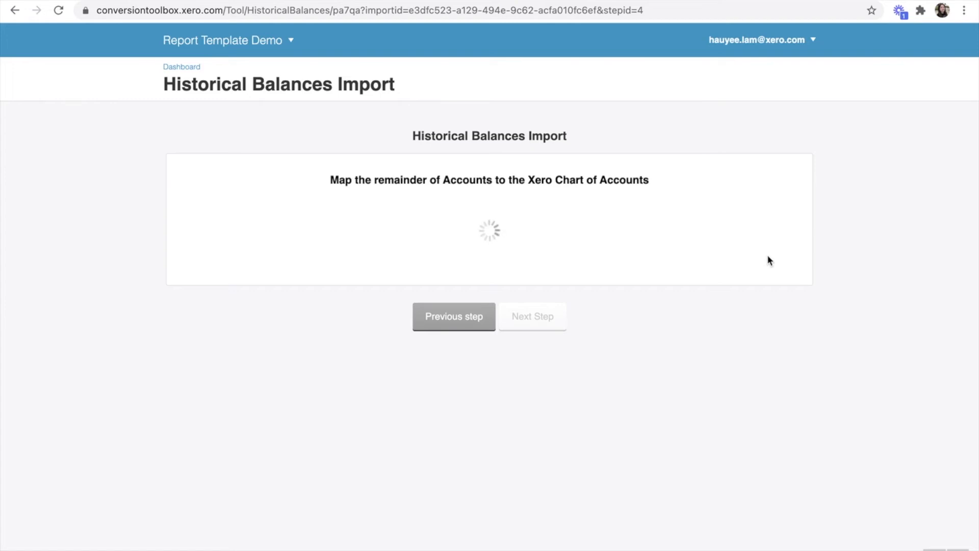
scroll(772, 385, down, 20)
scroll(773, 377, up, 7)
scroll(772, 373, down, 12)
scroll(767, 398, down, 10)
click(527, 539)
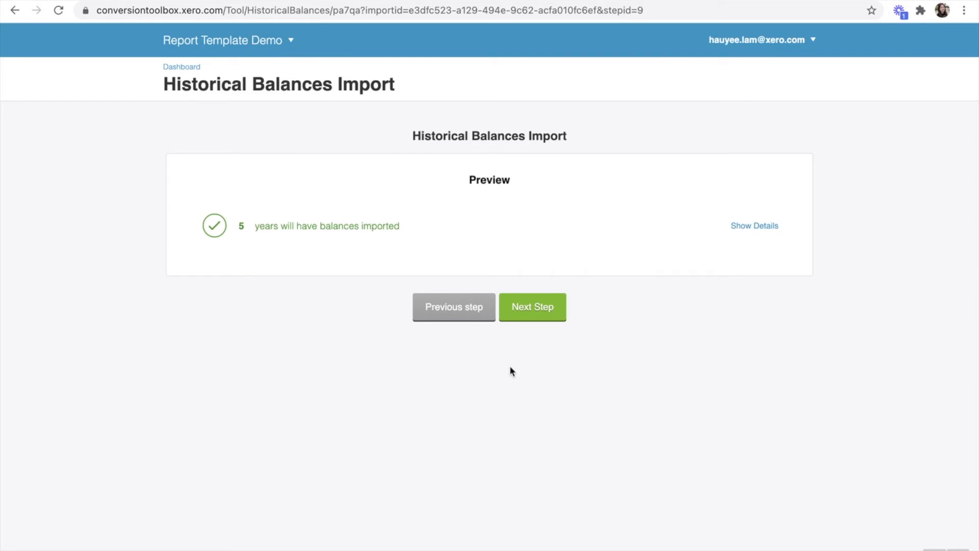
click(553, 306)
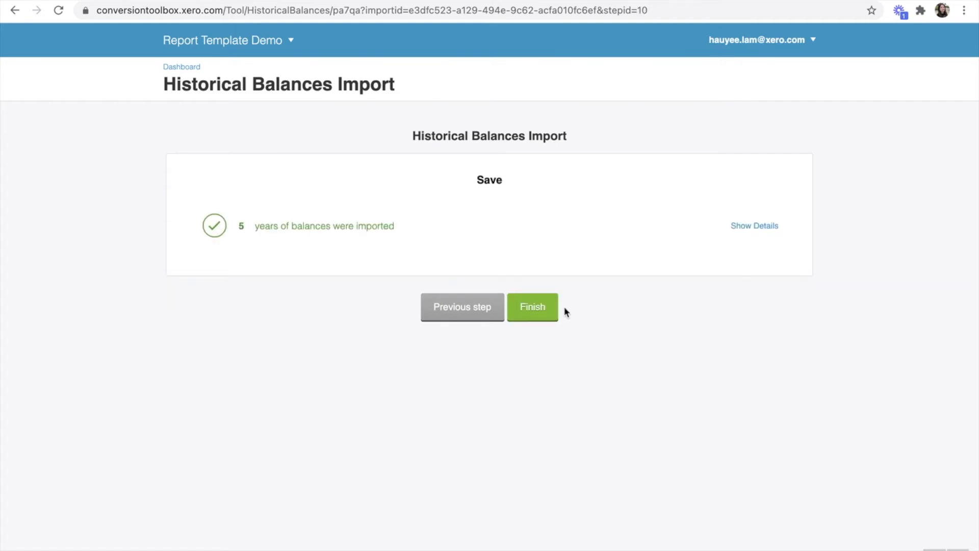
click(550, 313)
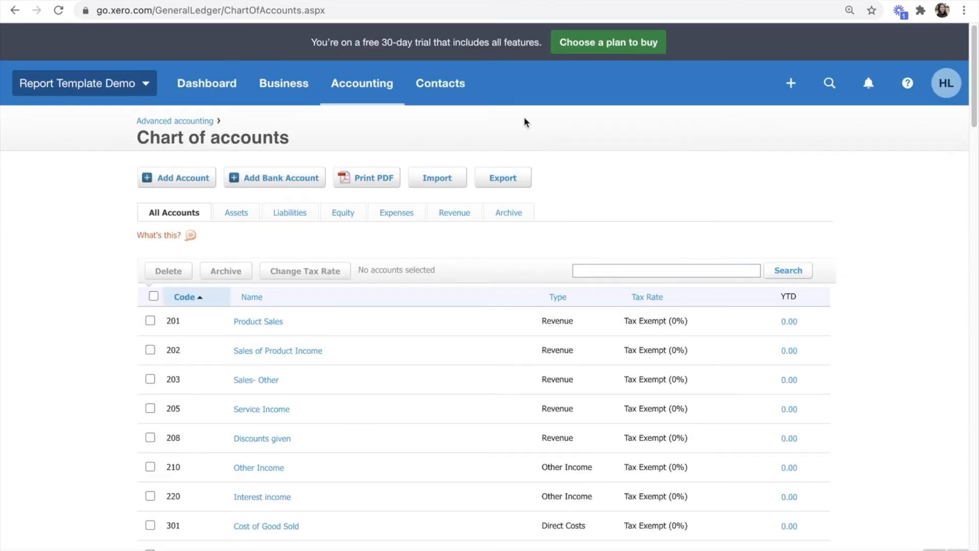
Step: Go to Accounting > Reports and show the Adviser report templates
click(352, 84)
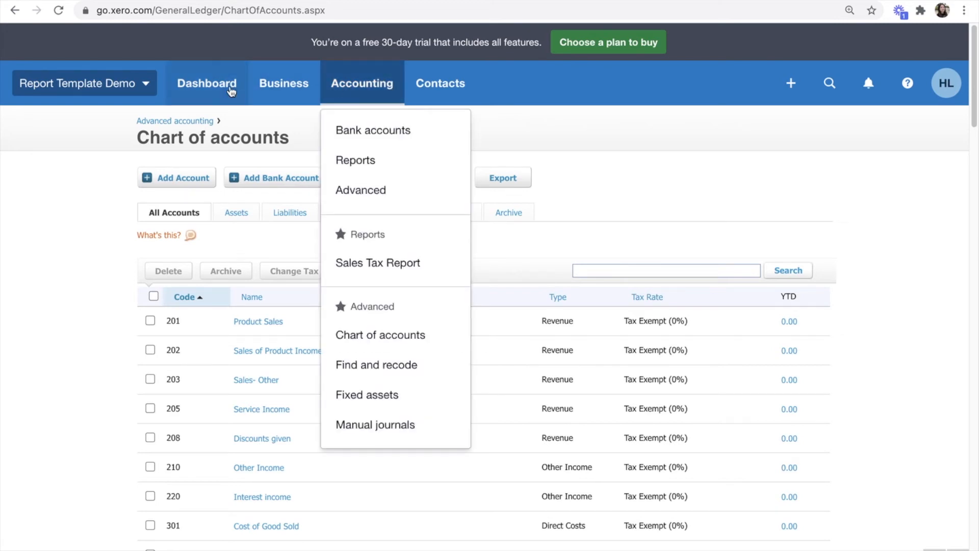
click(349, 162)
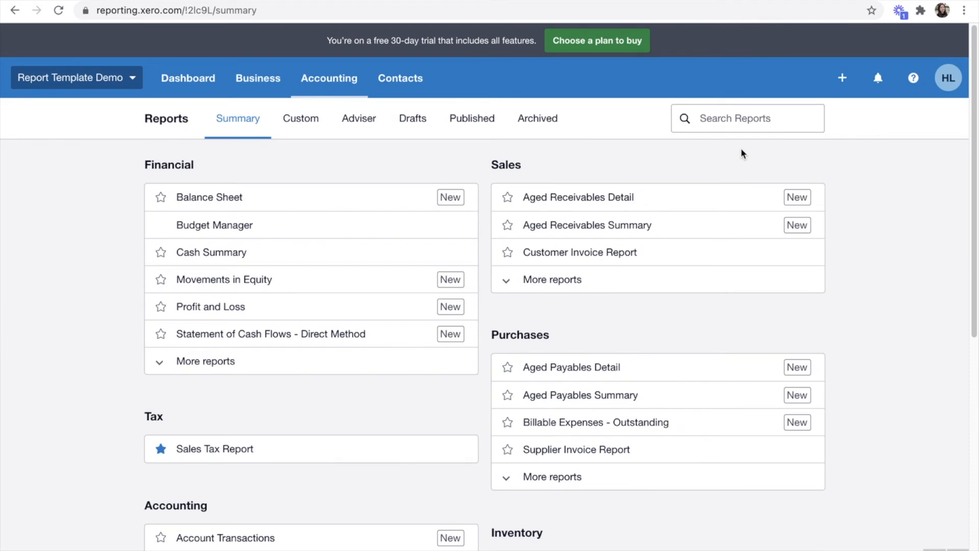
click(350, 126)
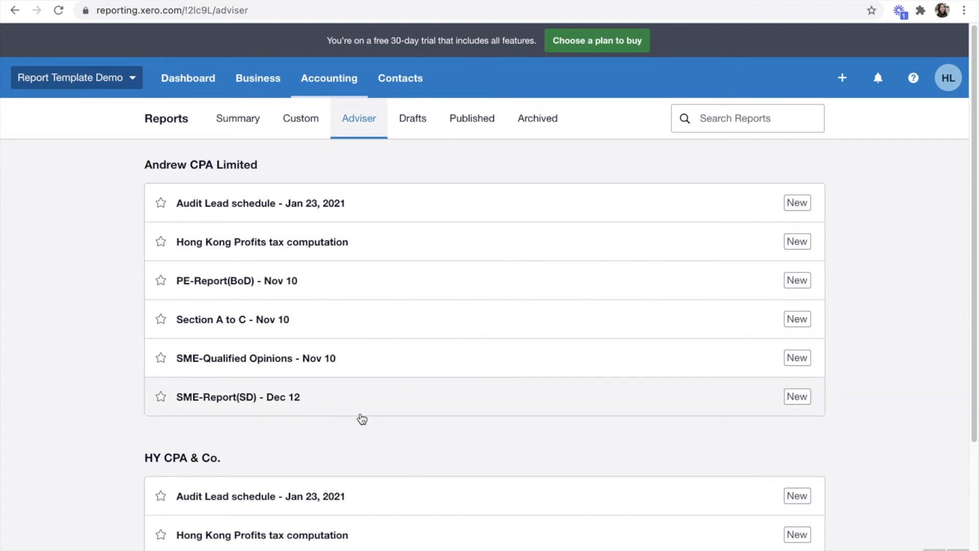
Step: Open the SME-Report(SD) - Dec 12 report and scroll through its Director's Report
click(227, 403)
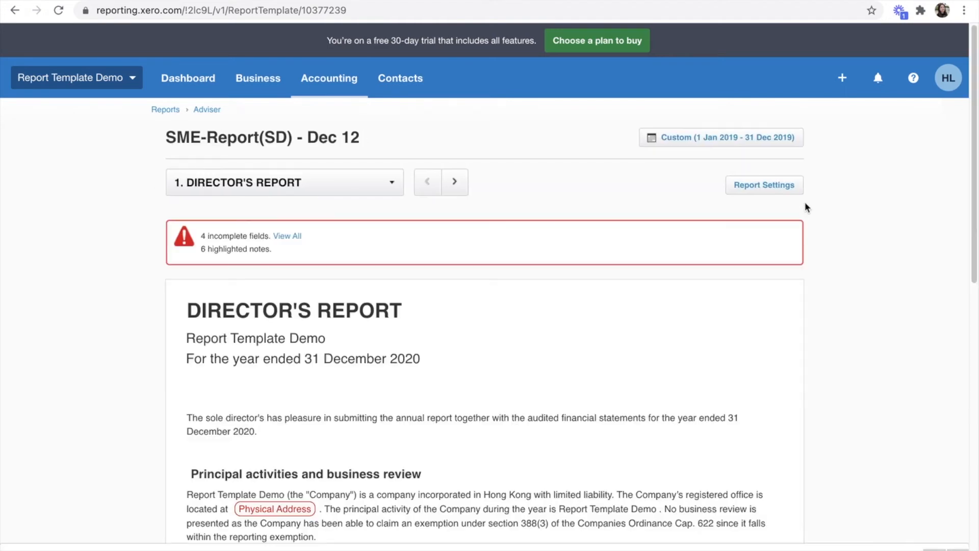
scroll(900, 244, down, 8)
scroll(900, 244, up, 4)
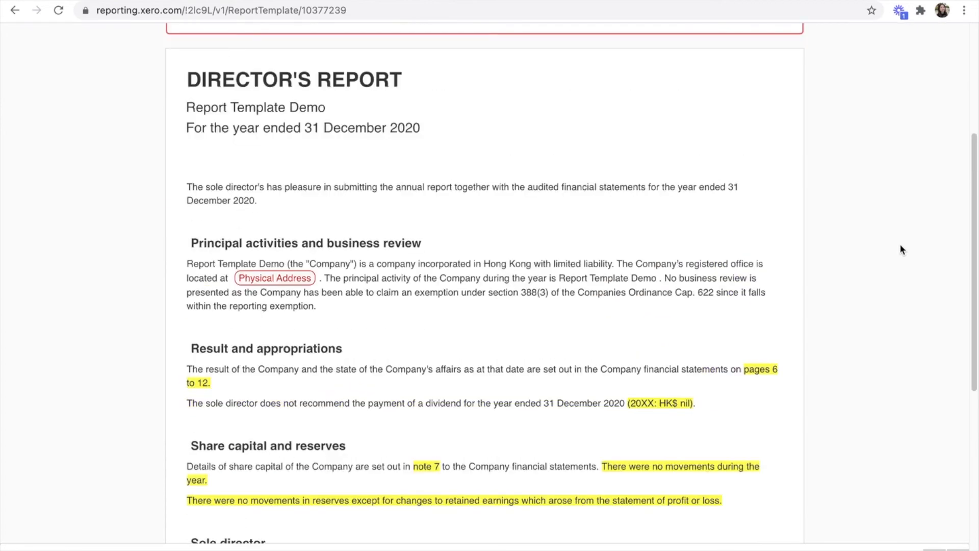
scroll(169, 121, up, 5)
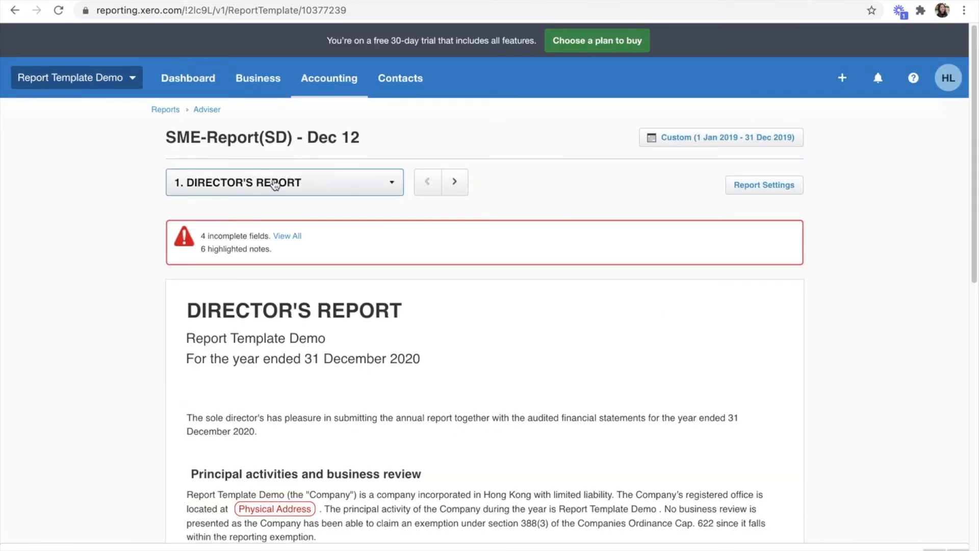
Step: Look over the report's section list and Export options without changing anything
click(337, 191)
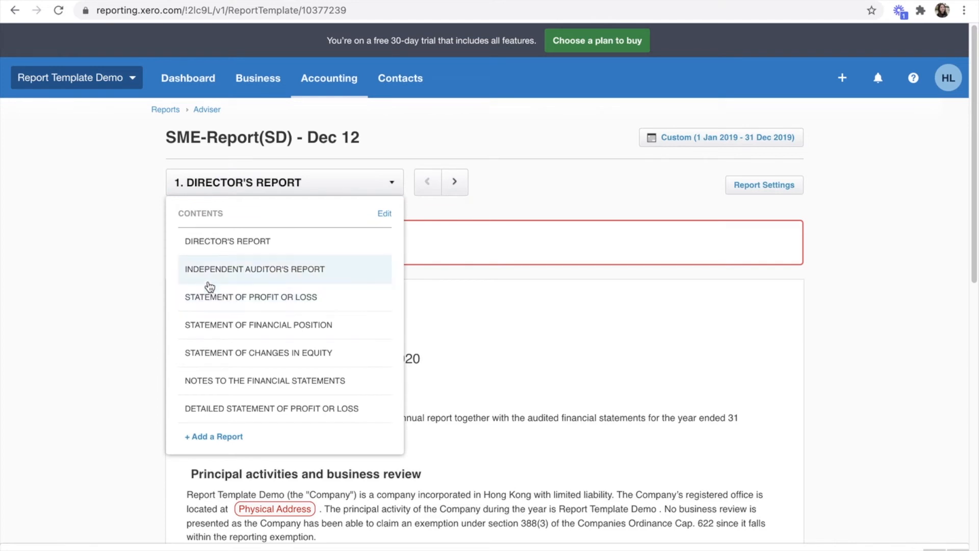
click(88, 284)
scroll(442, 352, down, 5)
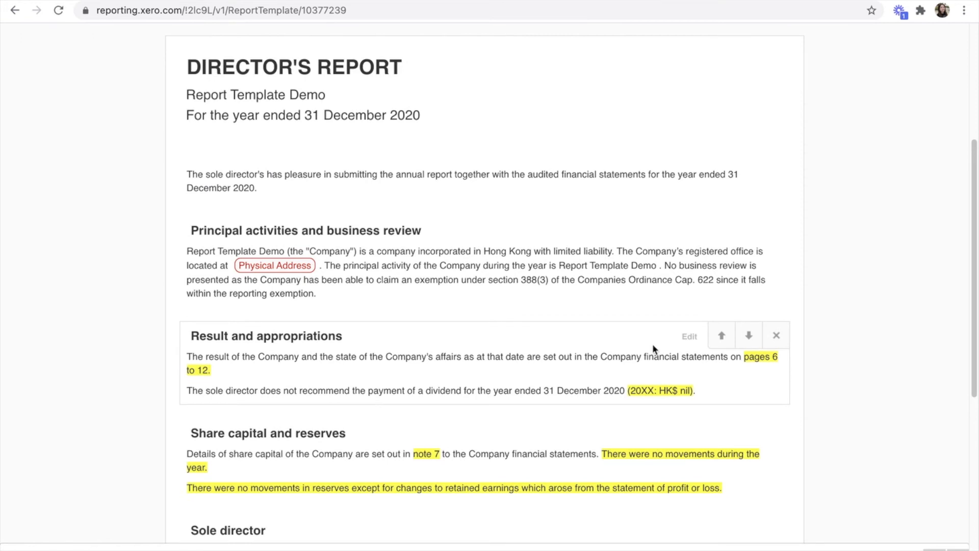
scroll(932, 336, up, 5)
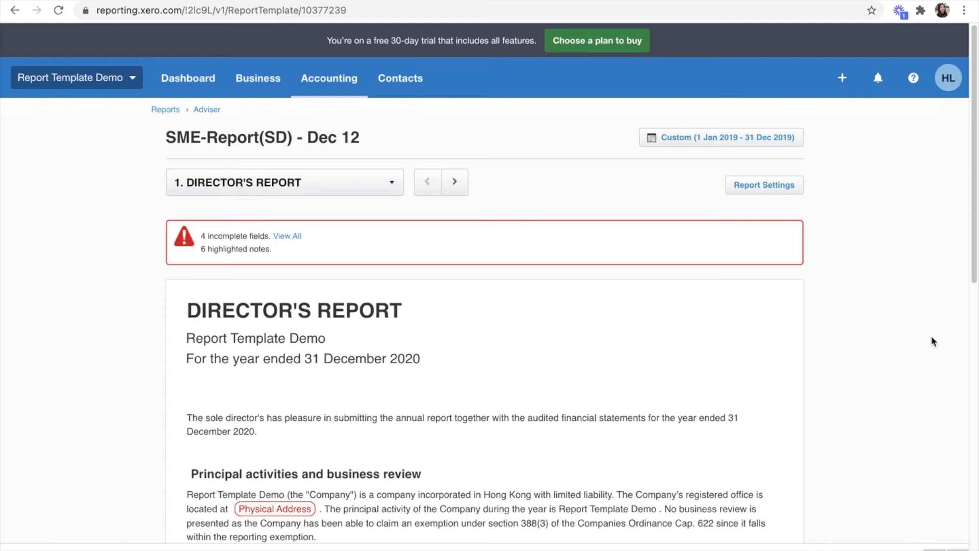
scroll(931, 336, down, 13)
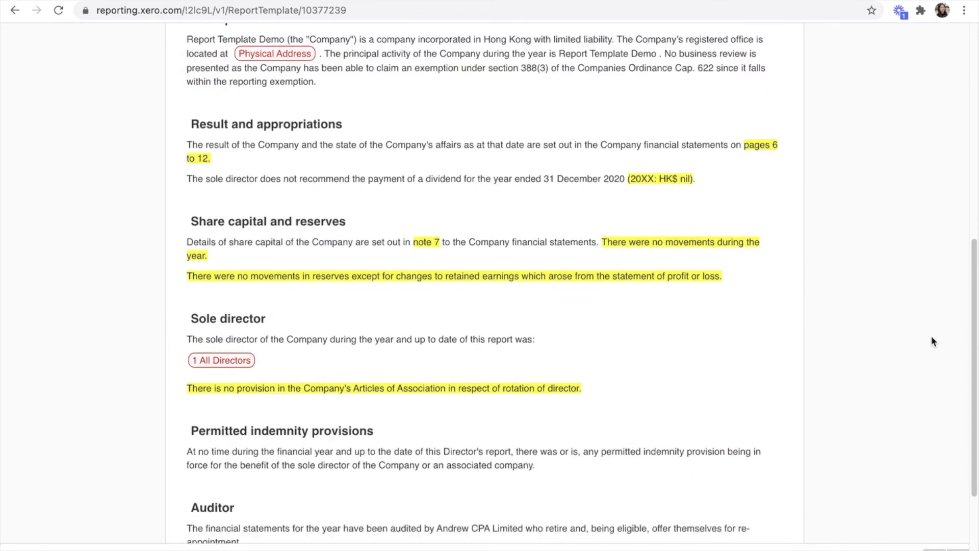
scroll(931, 341, up, 15)
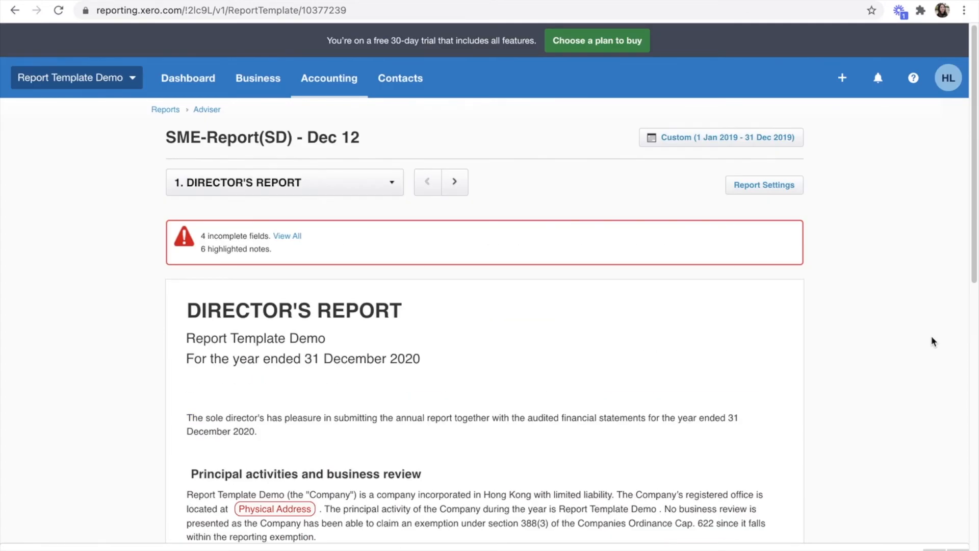
click(844, 549)
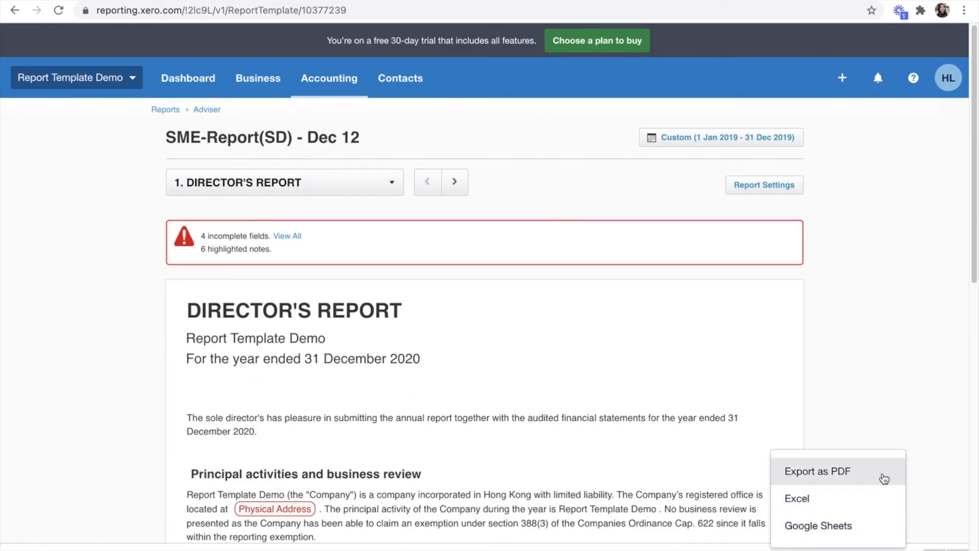
click(923, 354)
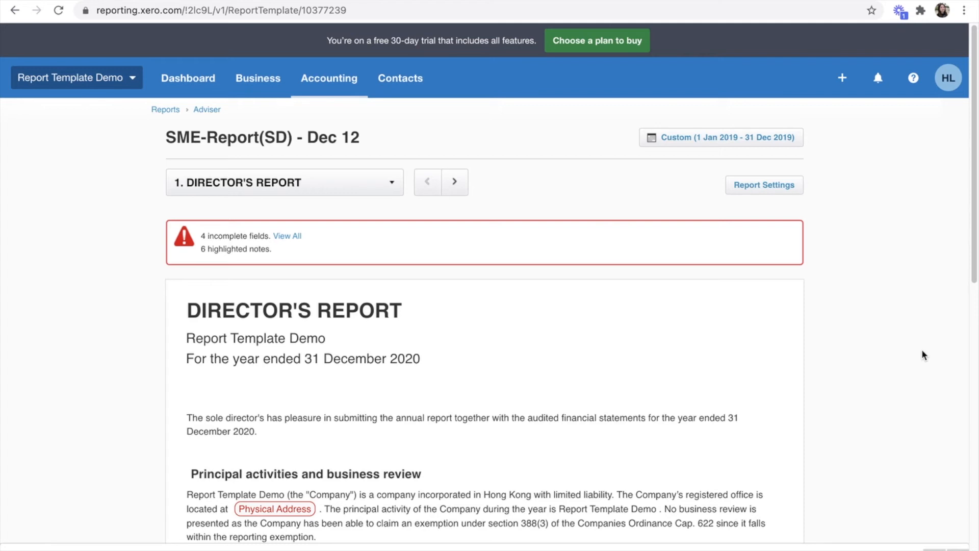
Step: Switch to section 7, Detailed Statement of Profit or Loss, and bring up its 2020 date range
click(337, 185)
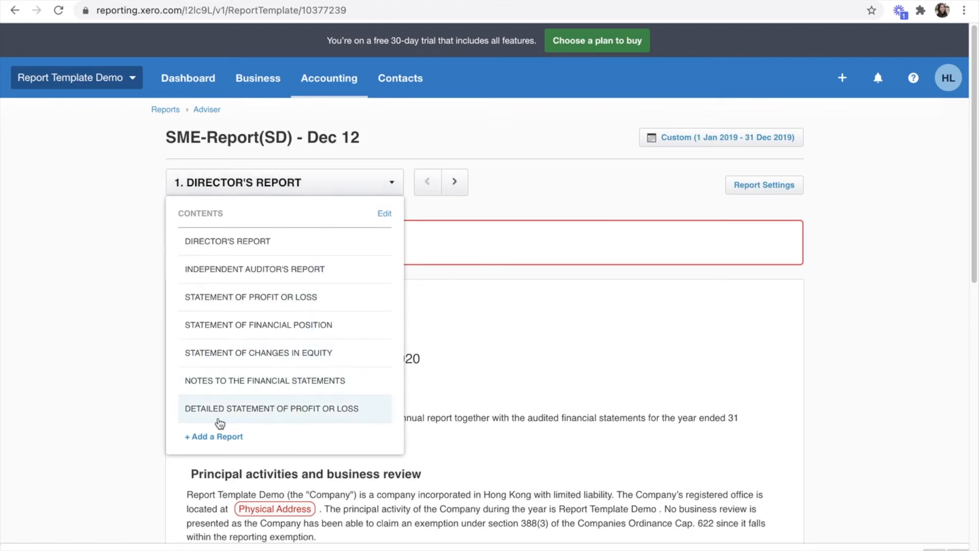
click(329, 411)
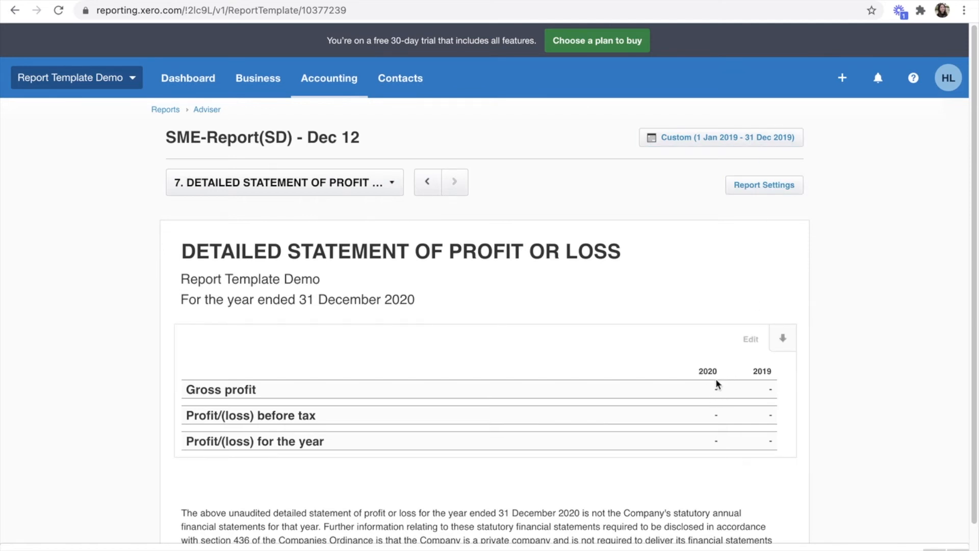
click(728, 139)
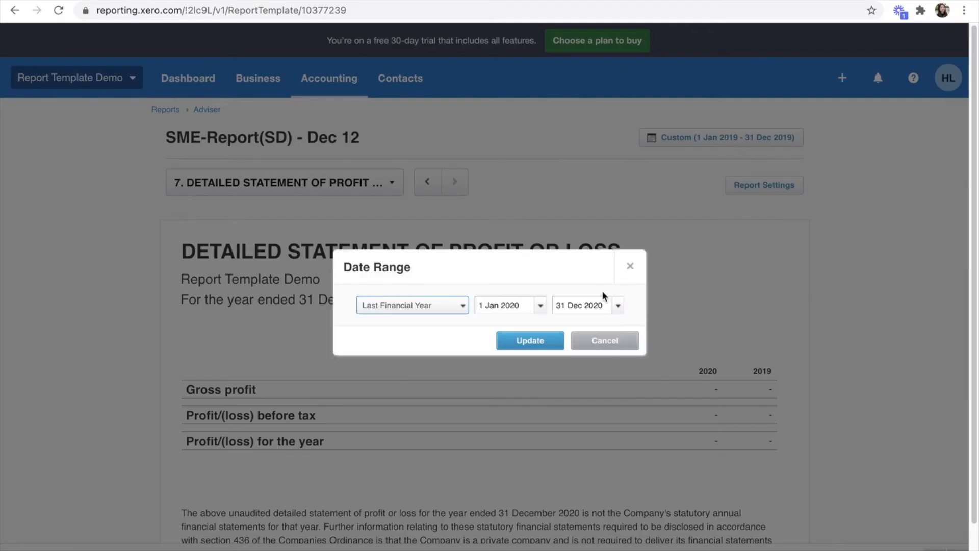
click(528, 305)
Step: Set the date range to 1 Jan 2012 – 31 Dec 2014 and update the report
drag(509, 306, 522, 308)
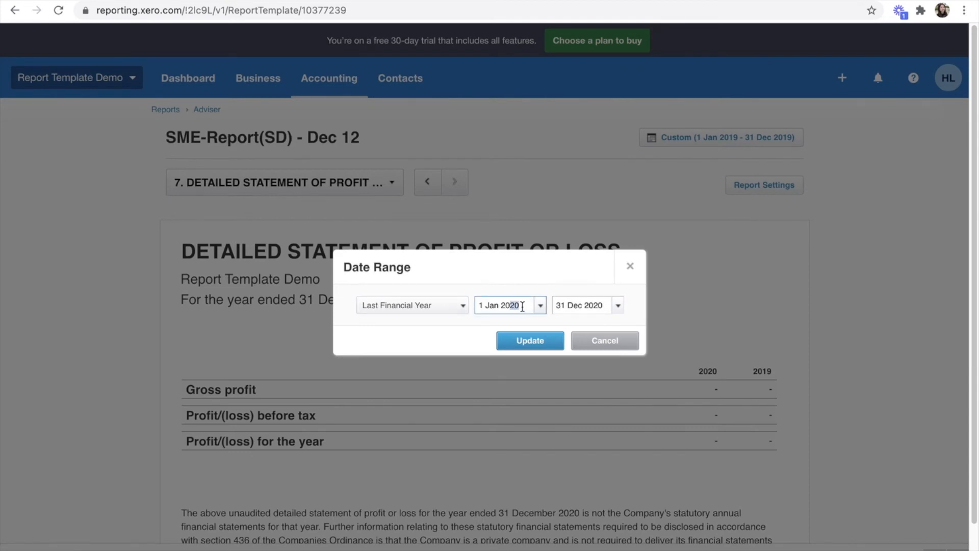
text(12)
click(602, 306)
drag(602, 305, 592, 306)
text(14)
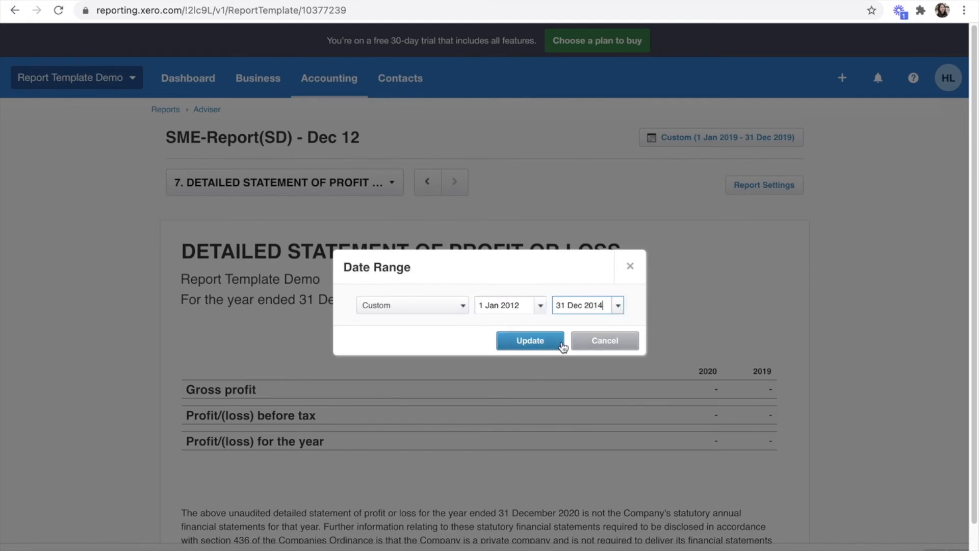
click(550, 342)
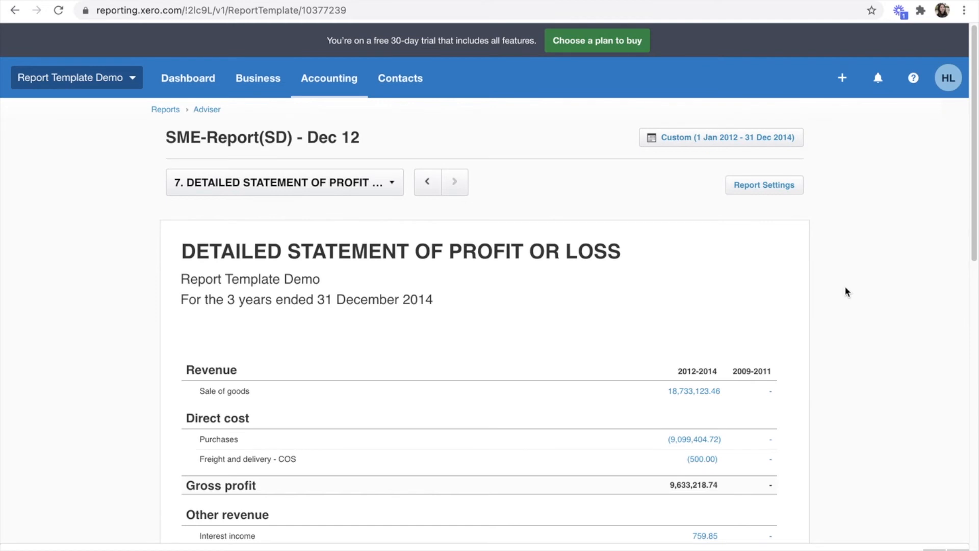
scroll(845, 291, down, 3)
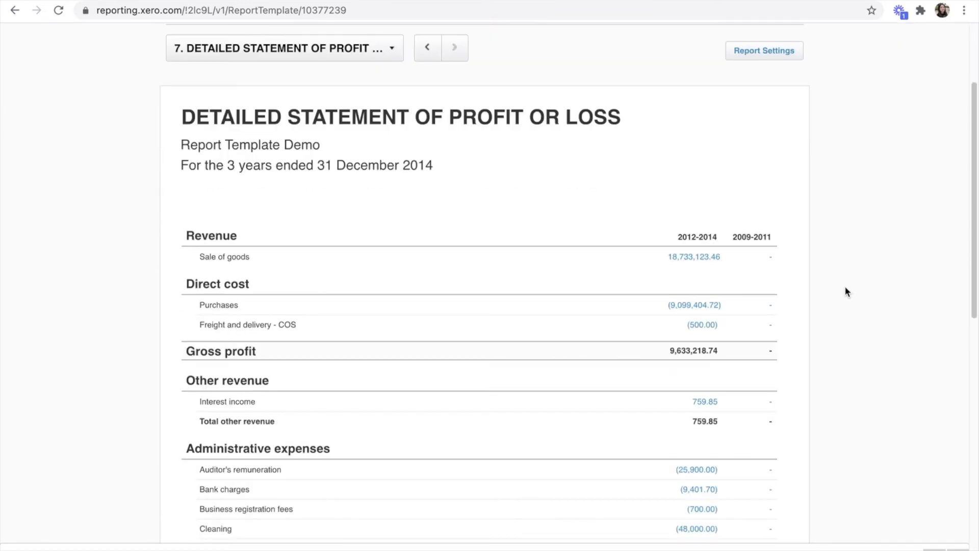
scroll(845, 291, up, 3)
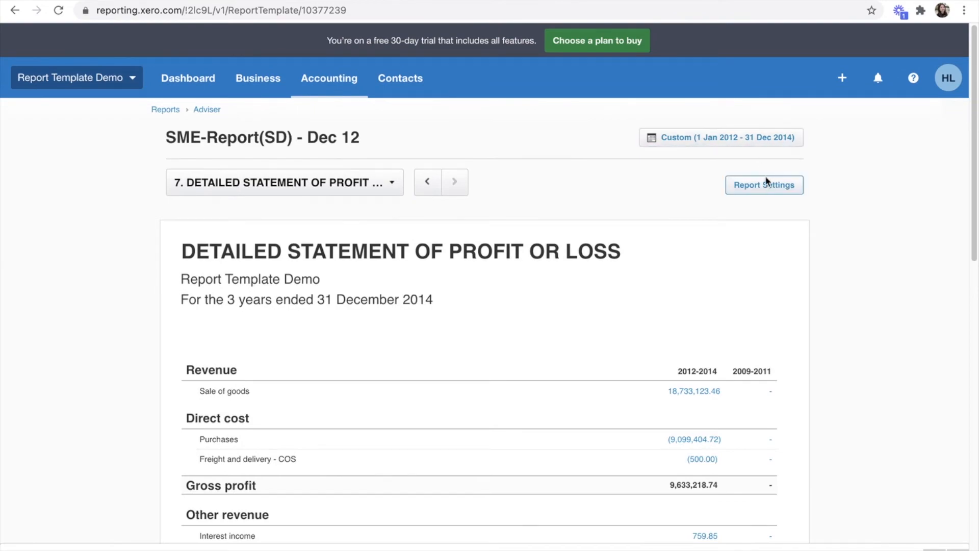
Step: Change the start date to 1 Jan 2013 and update the report
click(765, 185)
click(744, 207)
click(748, 137)
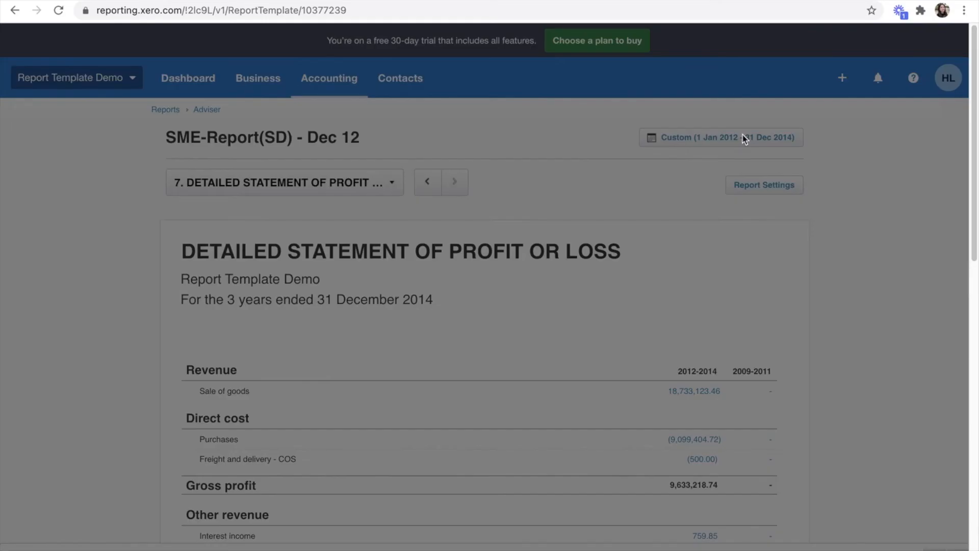
click(435, 306)
click(435, 306)
click(516, 305)
key(BackSpace)
text(3)
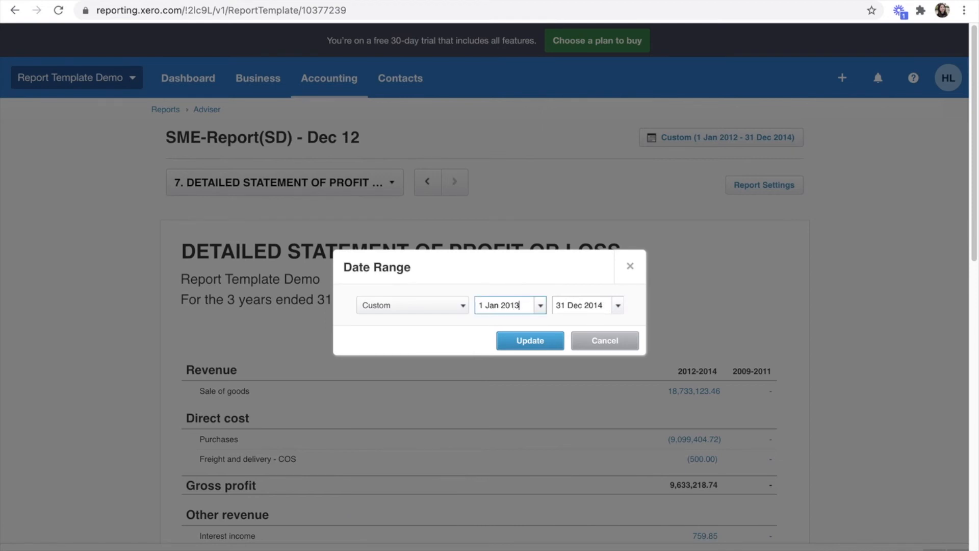
click(530, 340)
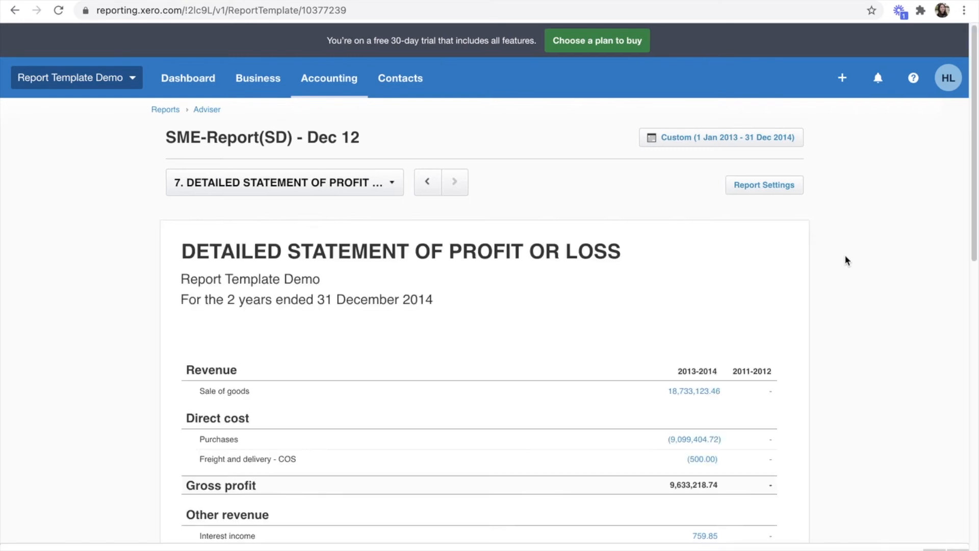
Step: Confirm the report period reads 1 Jan 2013 – 31 Dec 2014
scroll(815, 259, down, 2)
scroll(813, 290, up, 2)
click(778, 137)
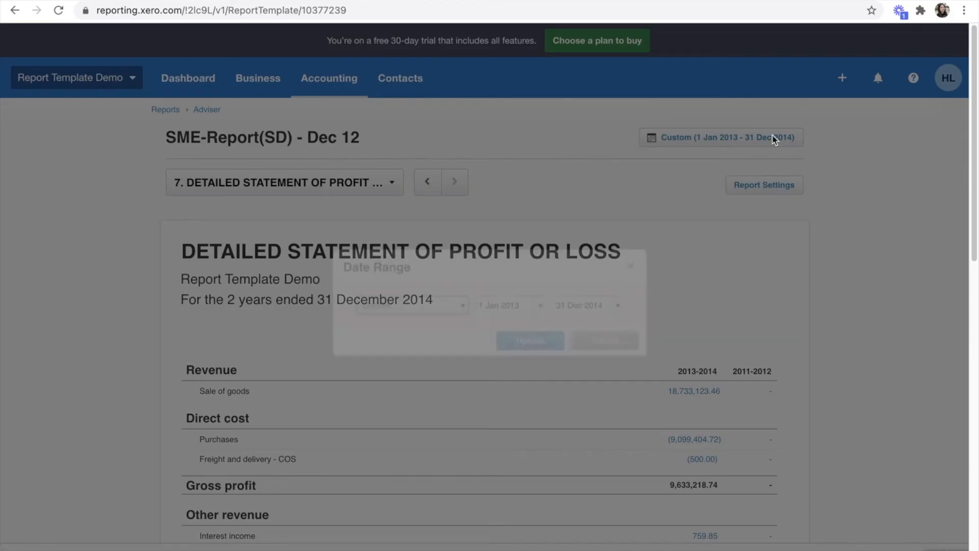
click(594, 340)
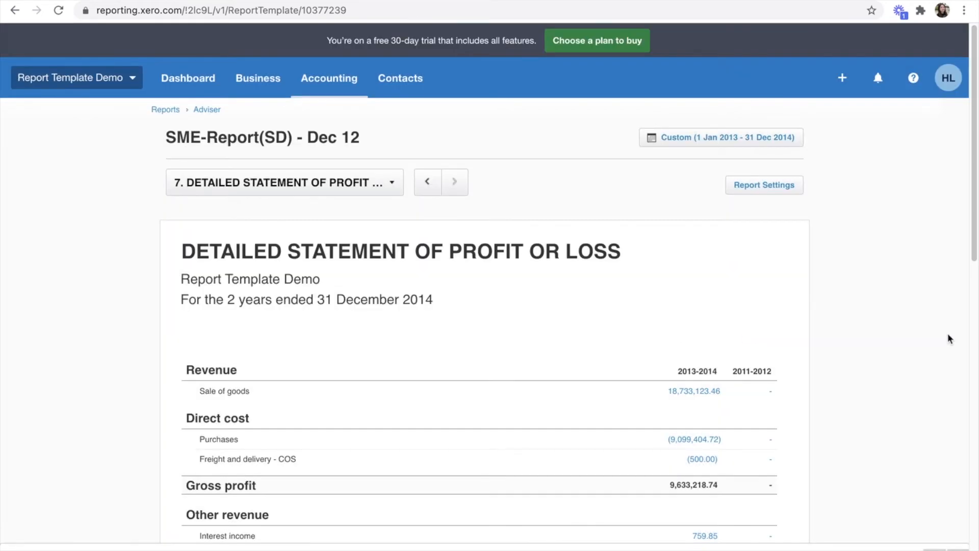
scroll(918, 321, down, 2)
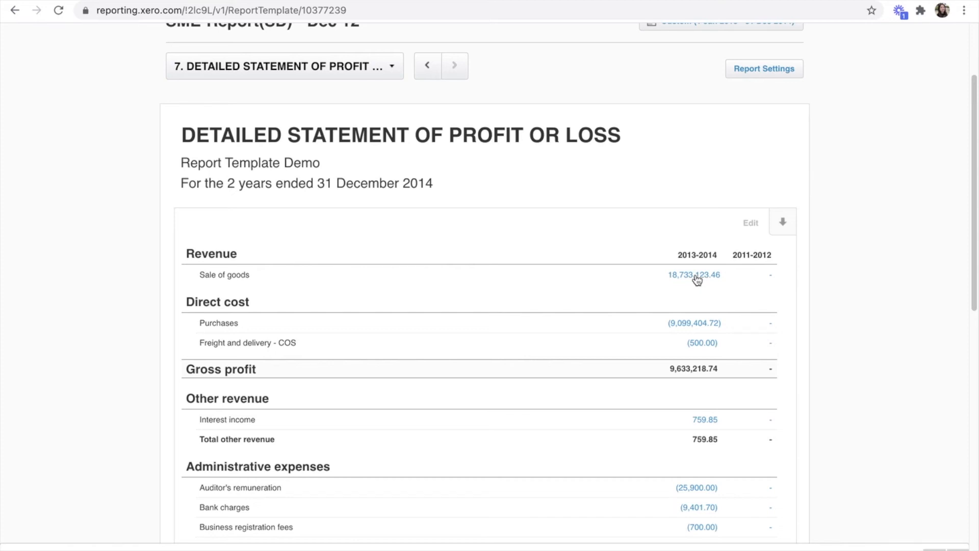
scroll(712, 214, up, 2)
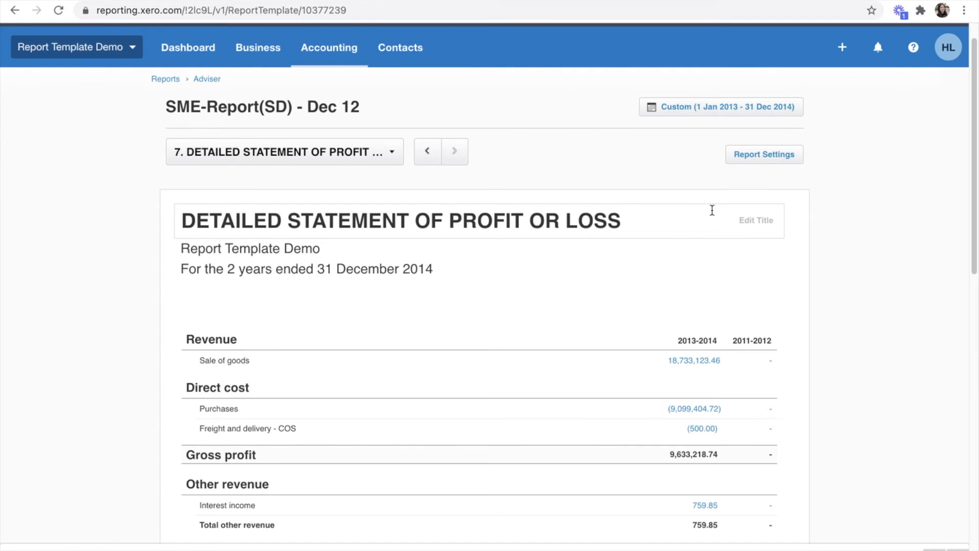
scroll(611, 322, down, 3)
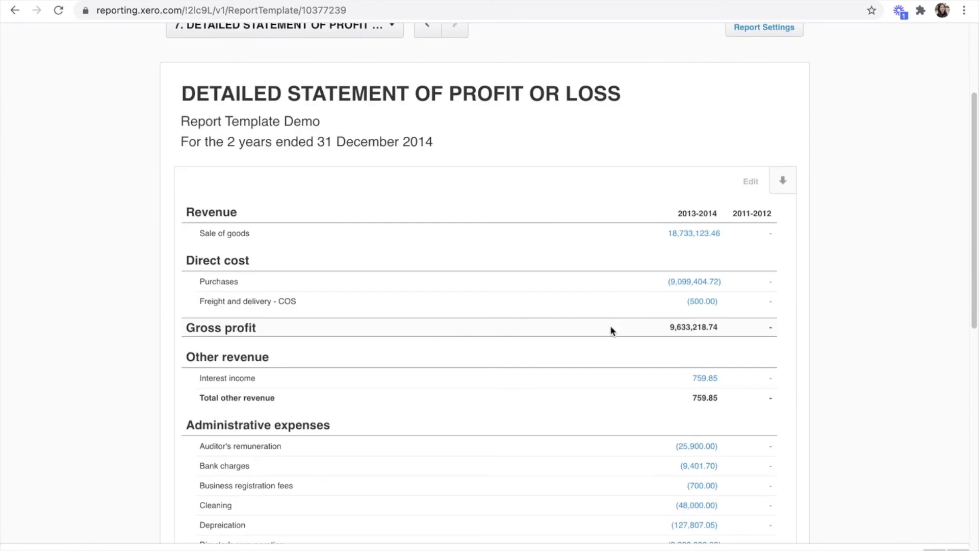
scroll(612, 350, down, 1)
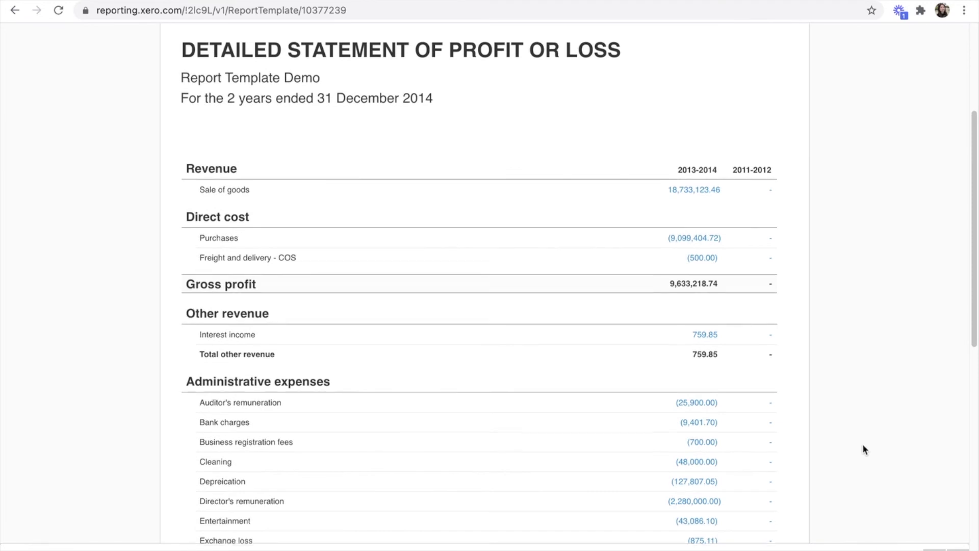
scroll(863, 449, up, 3)
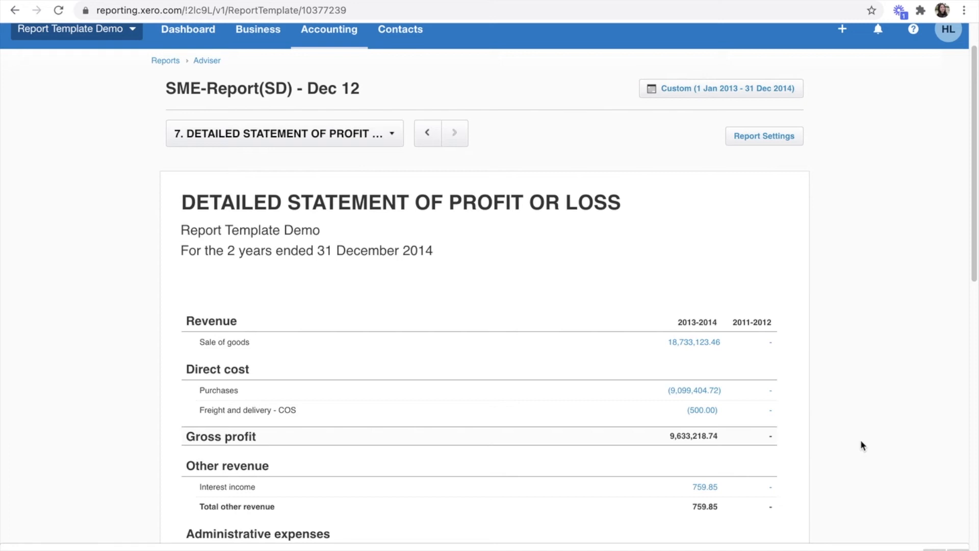
scroll(849, 408, down, 5)
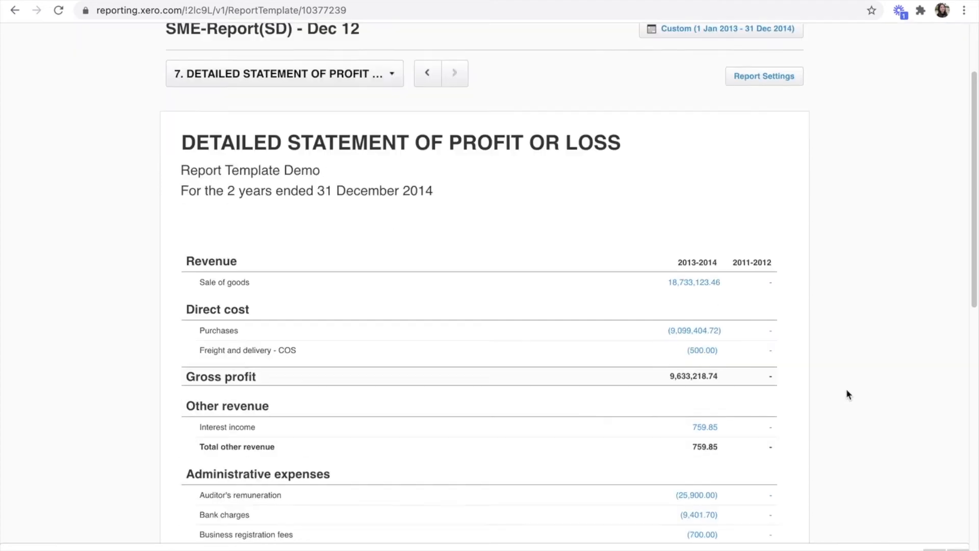
scroll(846, 393, down, 1)
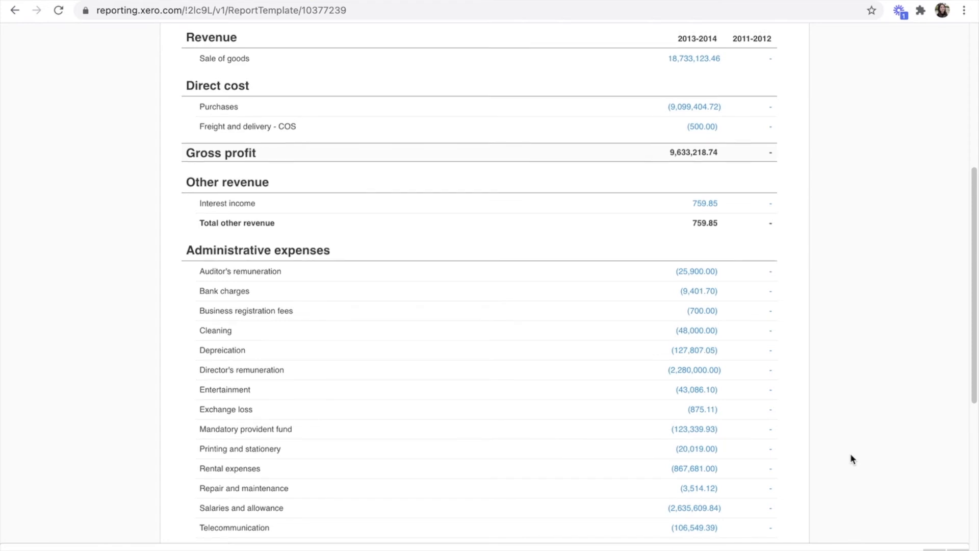
scroll(850, 453, up, 7)
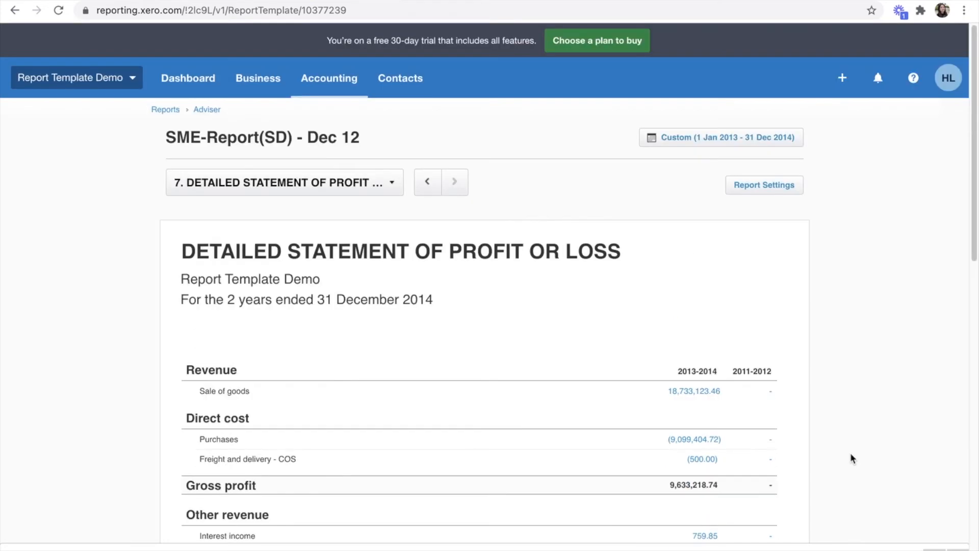
Step: Return to the Adviser reports and open the Hong Kong Profits tax computation report
click(321, 181)
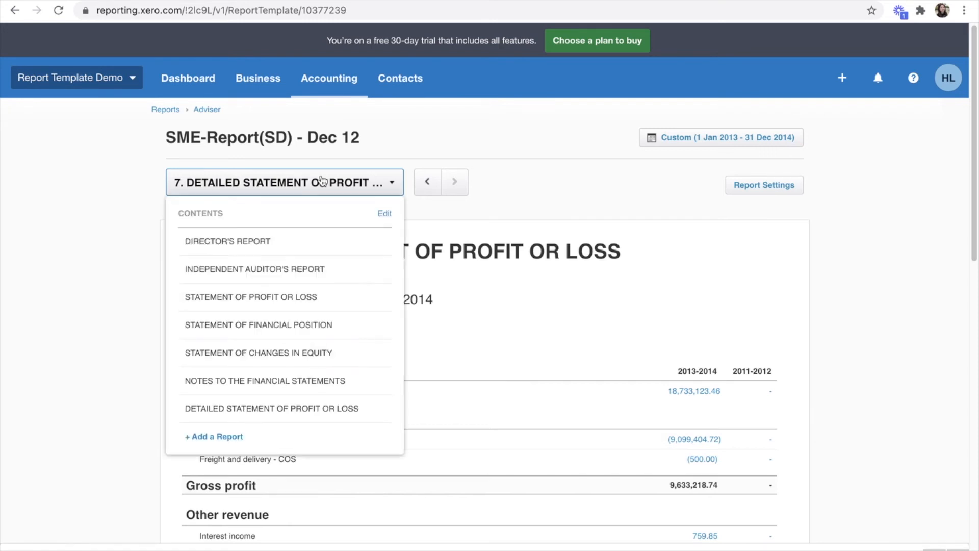
click(321, 180)
click(207, 109)
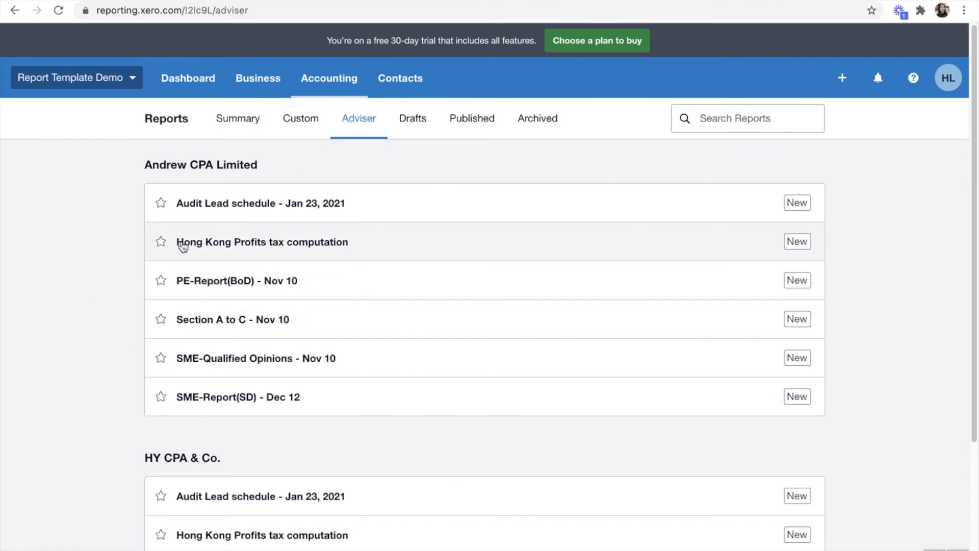
click(313, 246)
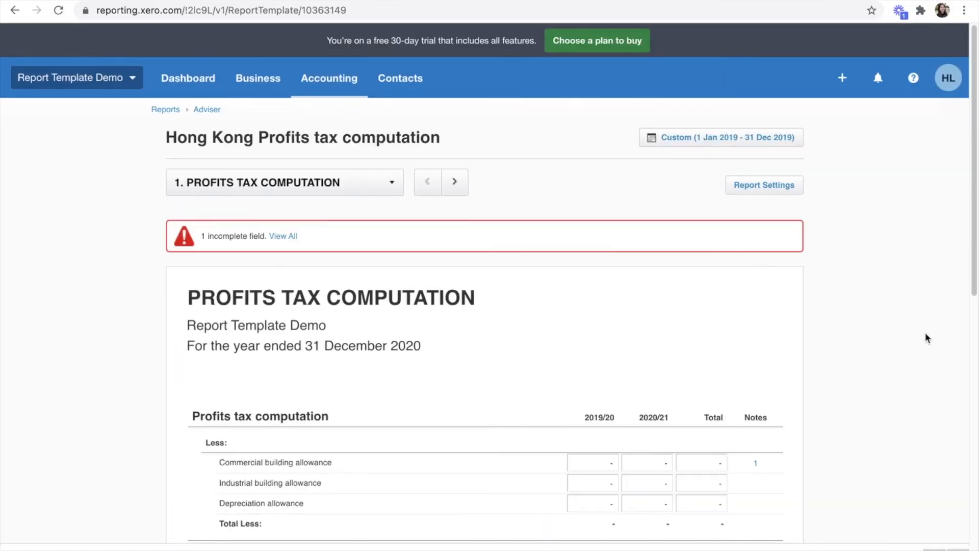
scroll(861, 317, down, 5)
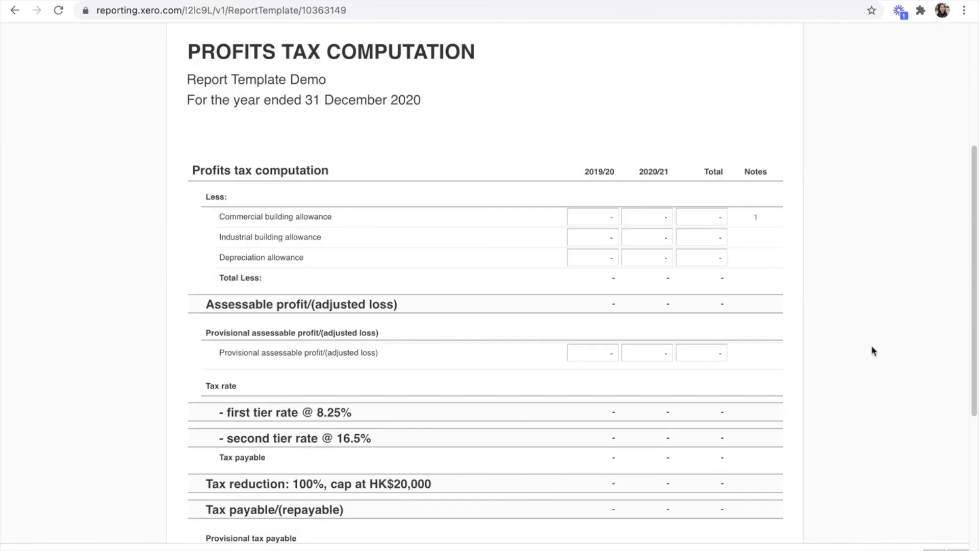
scroll(872, 351, down, 5)
scroll(871, 352, up, 7)
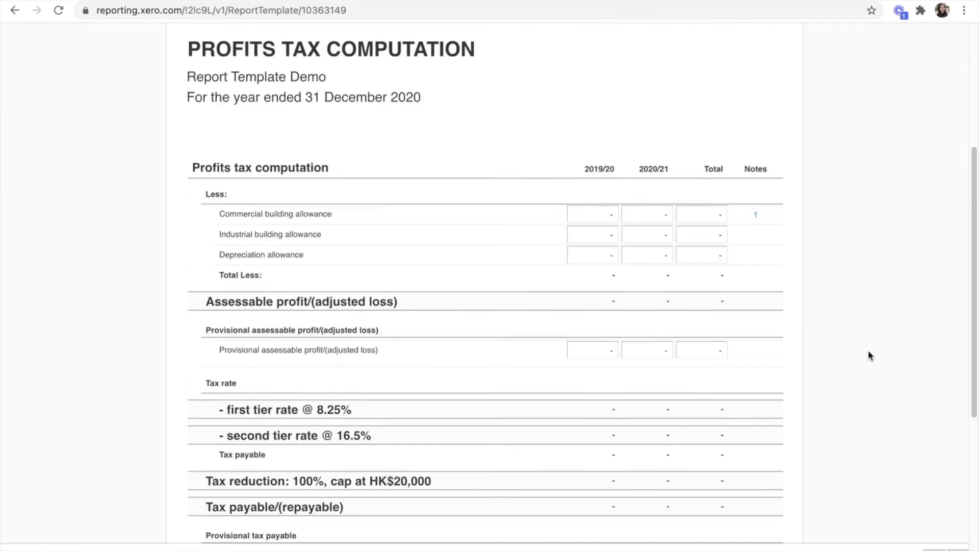
scroll(869, 352, up, 3)
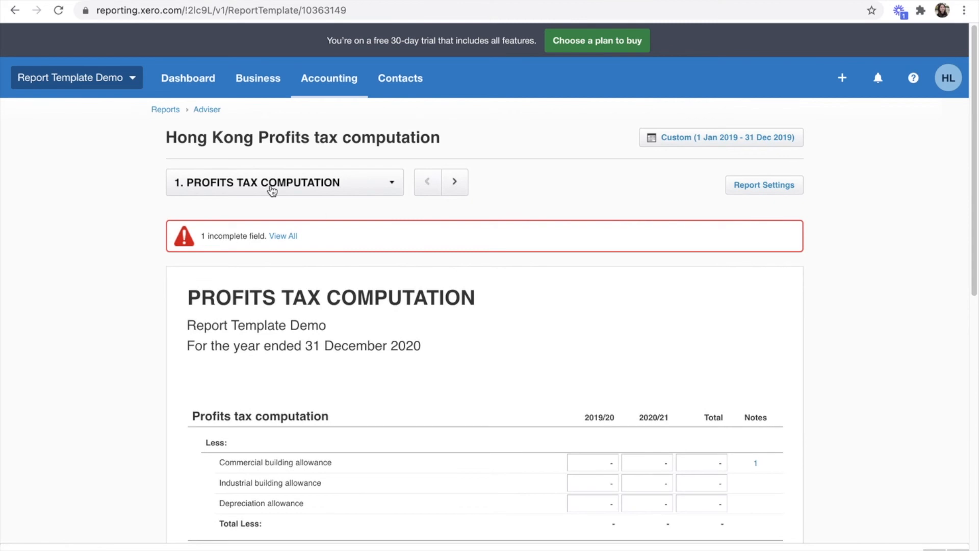
Step: Open Xero HQ from the organisation menu in a new browser tab
click(93, 86)
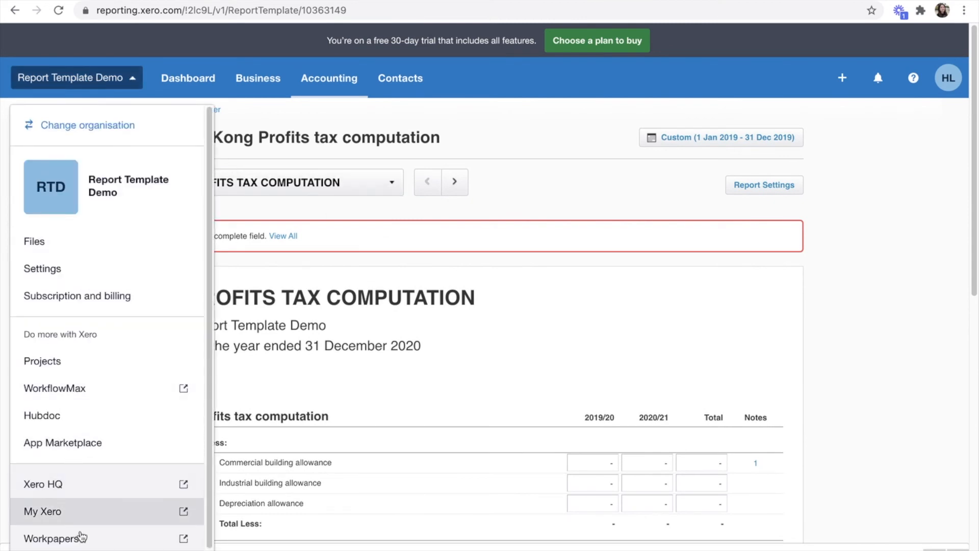
right_click(91, 475)
click(143, 477)
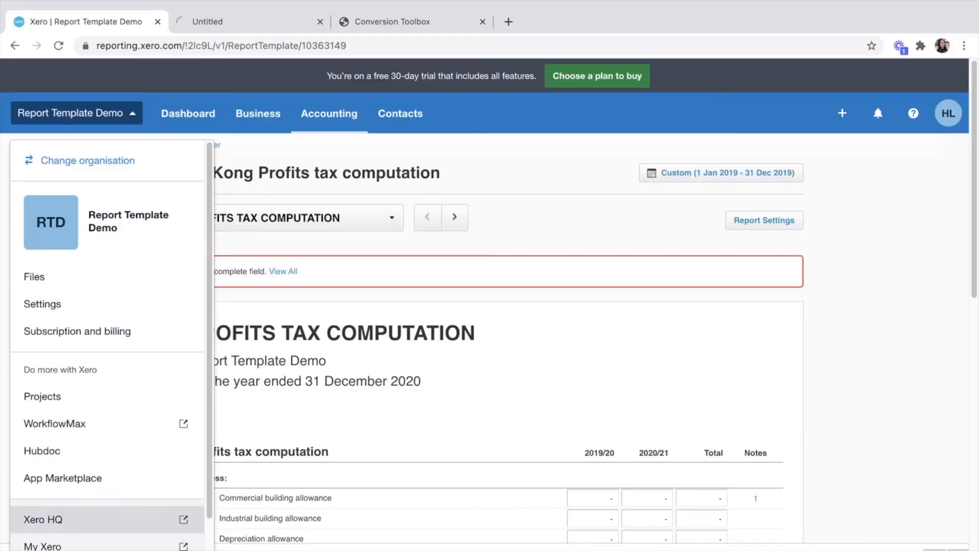
click(573, 187)
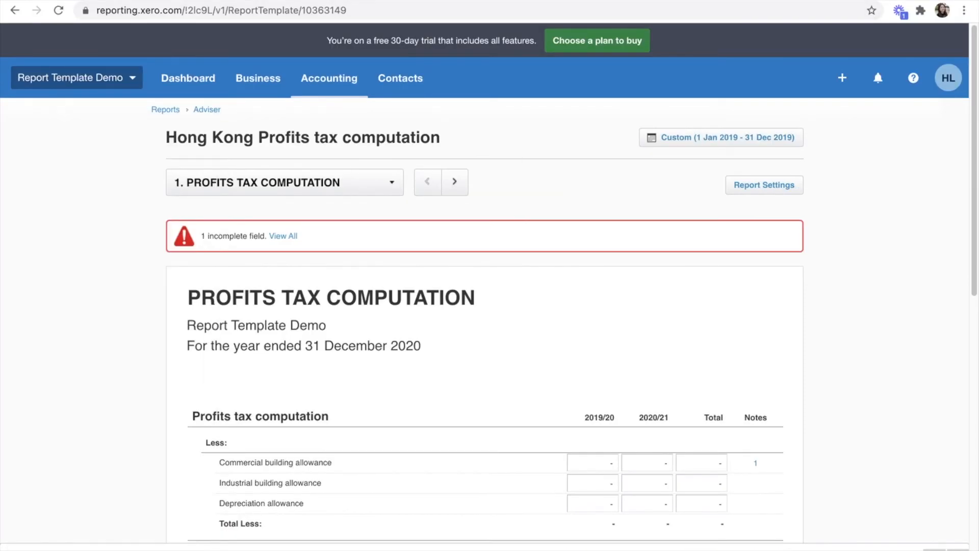
click(247, 2)
Step: Open the Hong Kong Profits tax computation template's layout from Practice Reports, zoomed to 90%
click(316, 50)
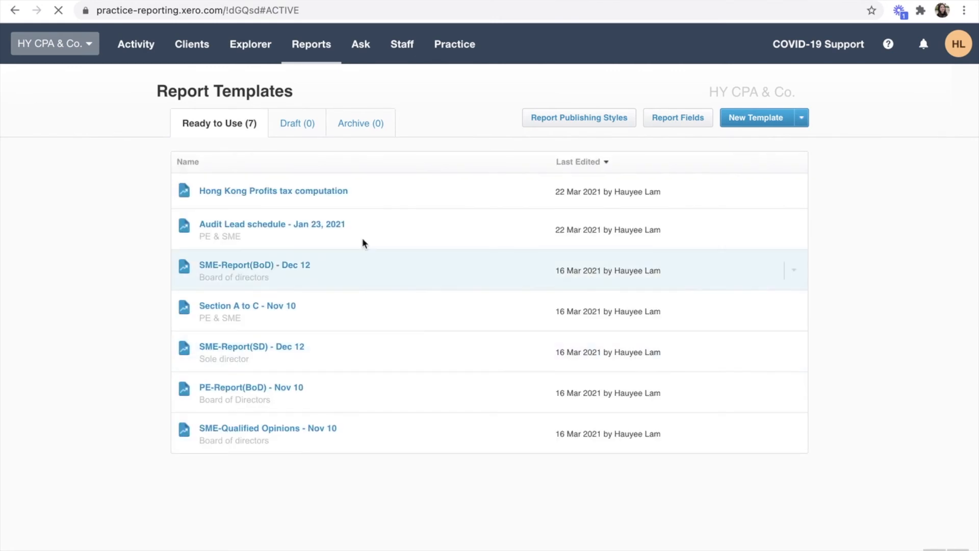
click(312, 196)
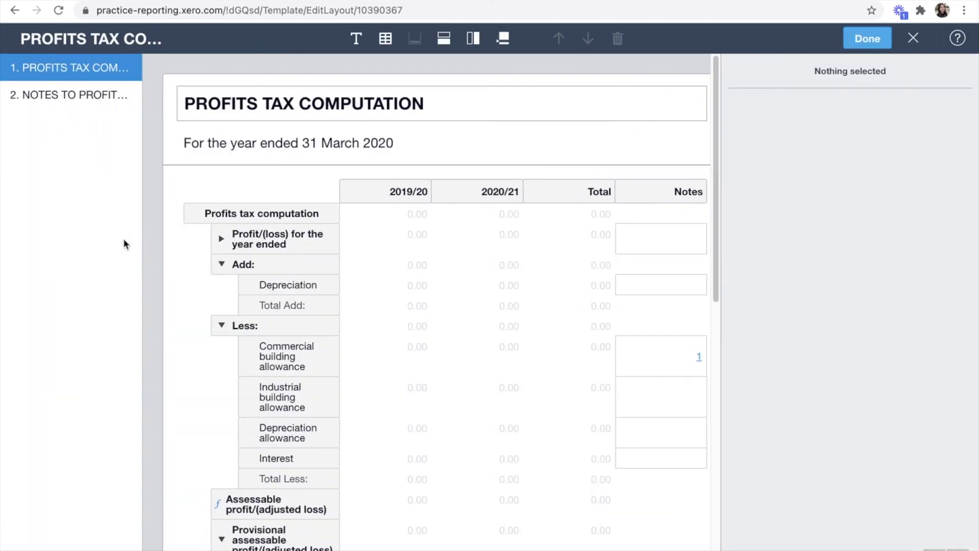
key(ctrl+minus)
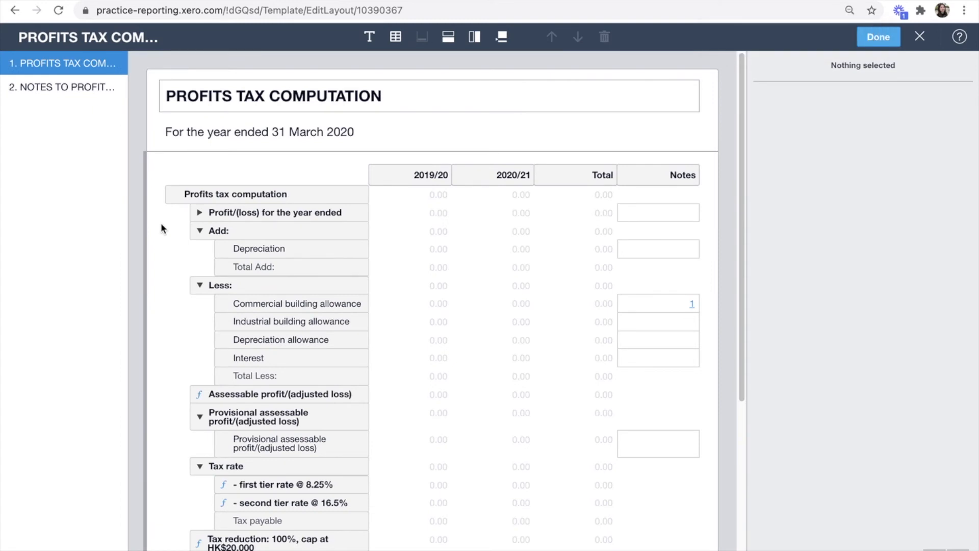
Step: Inspect the Profit/(loss) group, Depreciation and Commercial building allowance rows, then the Assessable profit formula
click(276, 213)
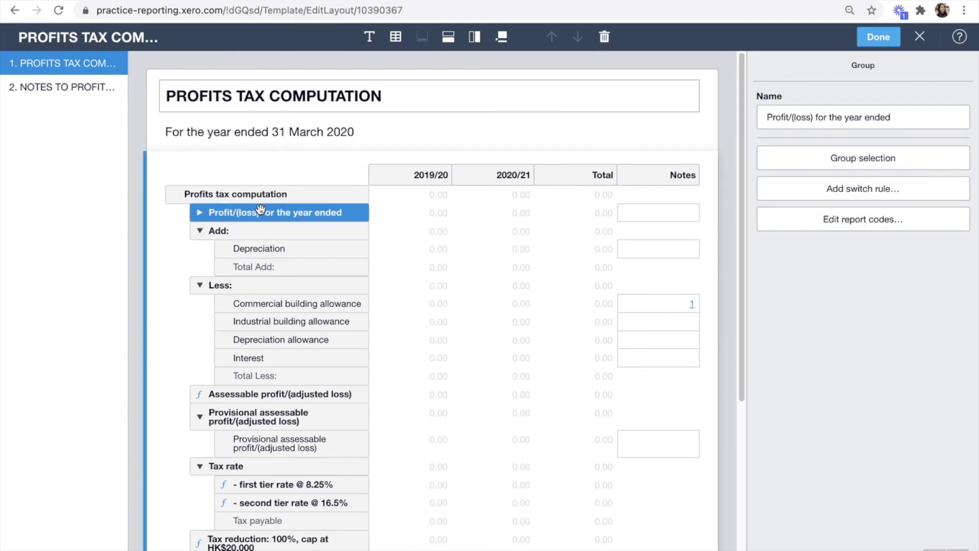
click(199, 213)
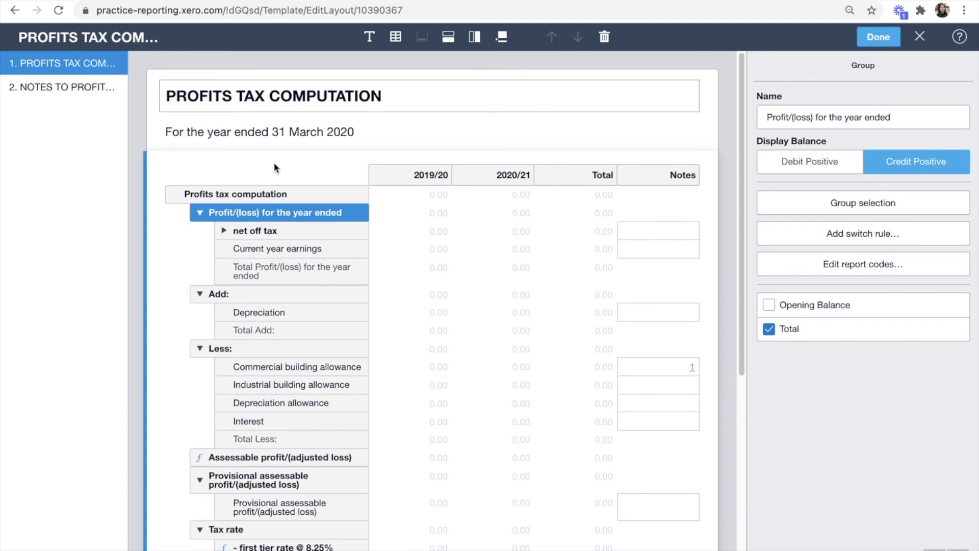
click(200, 213)
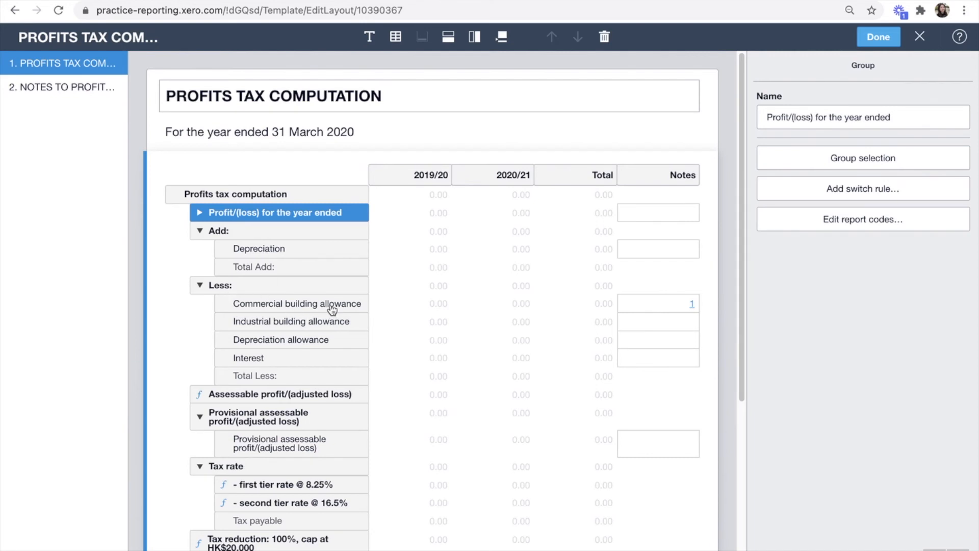
click(295, 250)
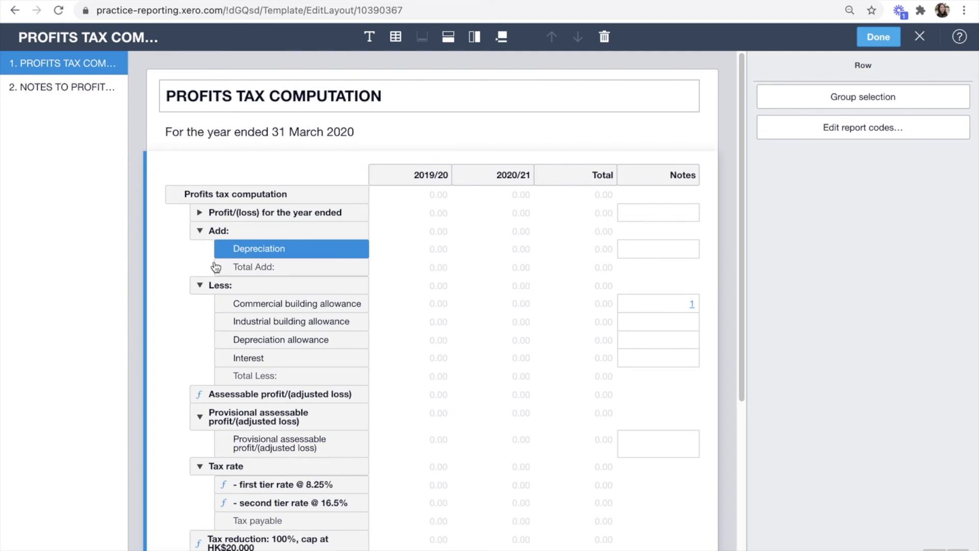
click(265, 303)
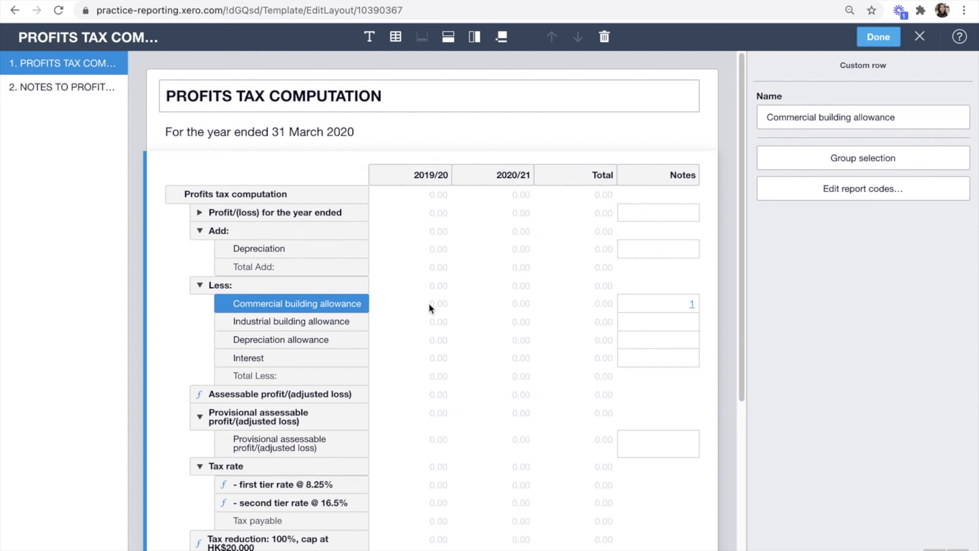
click(306, 392)
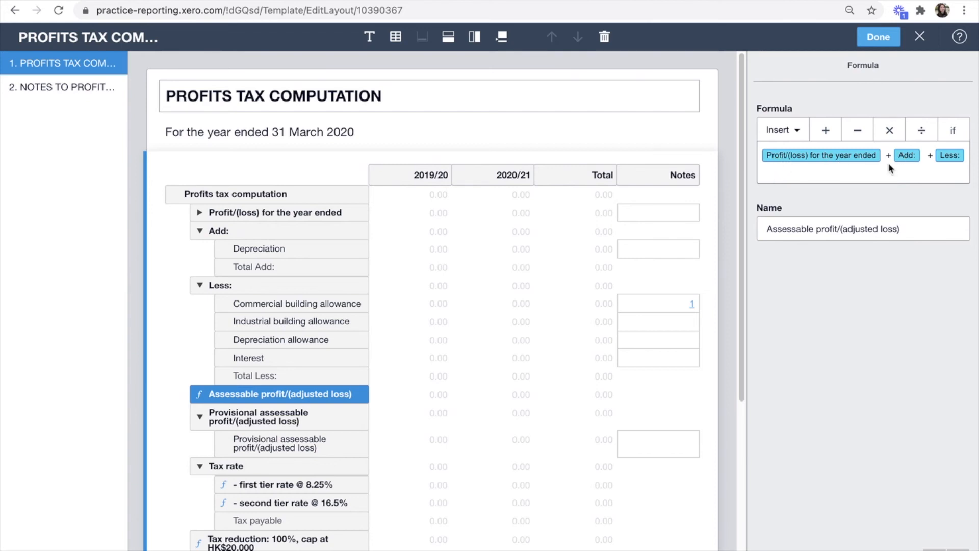
Step: Inspect the Add: and Less: groups and collapse the Provisional assessable profit group
click(241, 231)
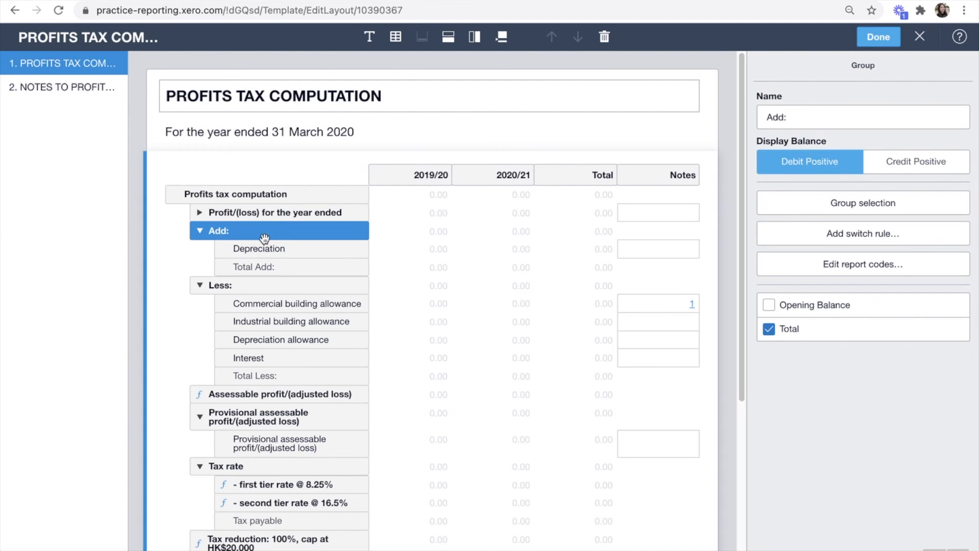
click(262, 394)
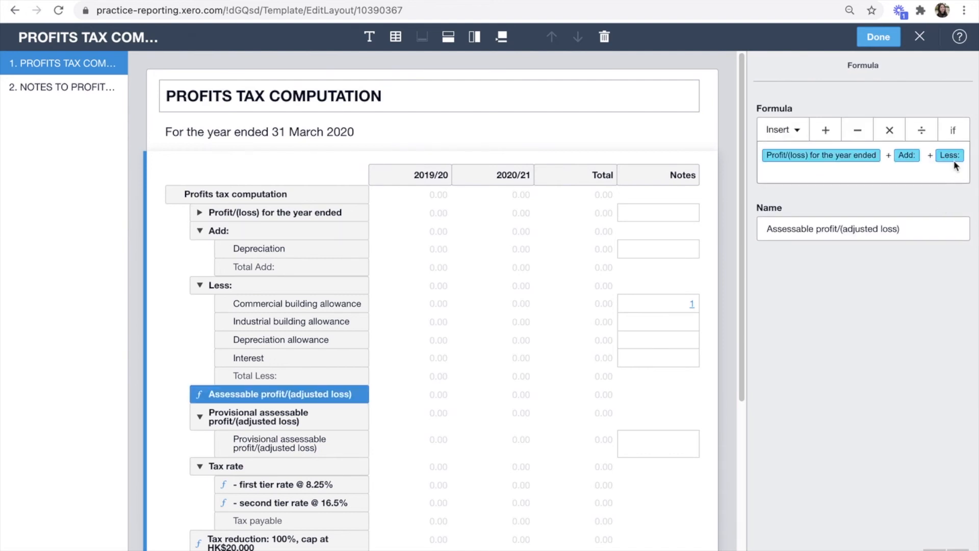
click(262, 294)
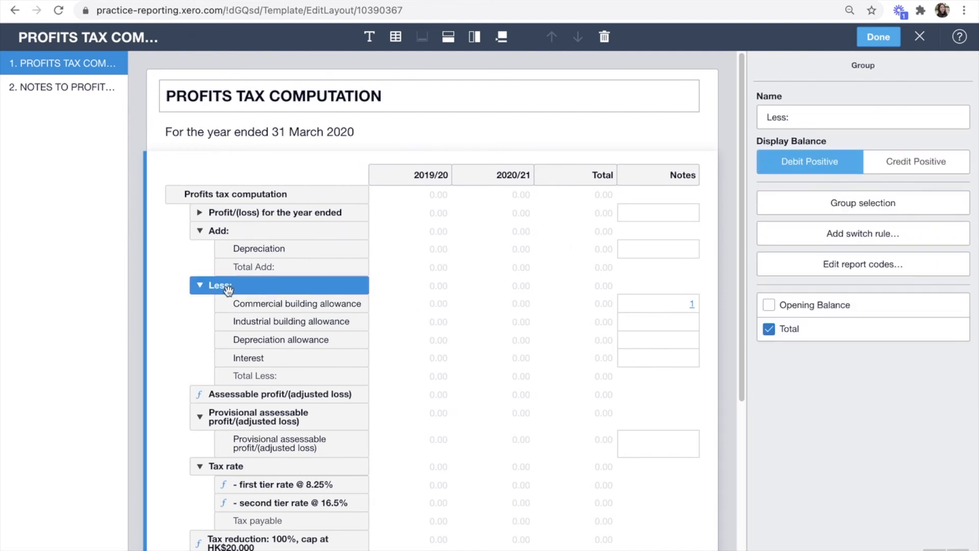
click(248, 397)
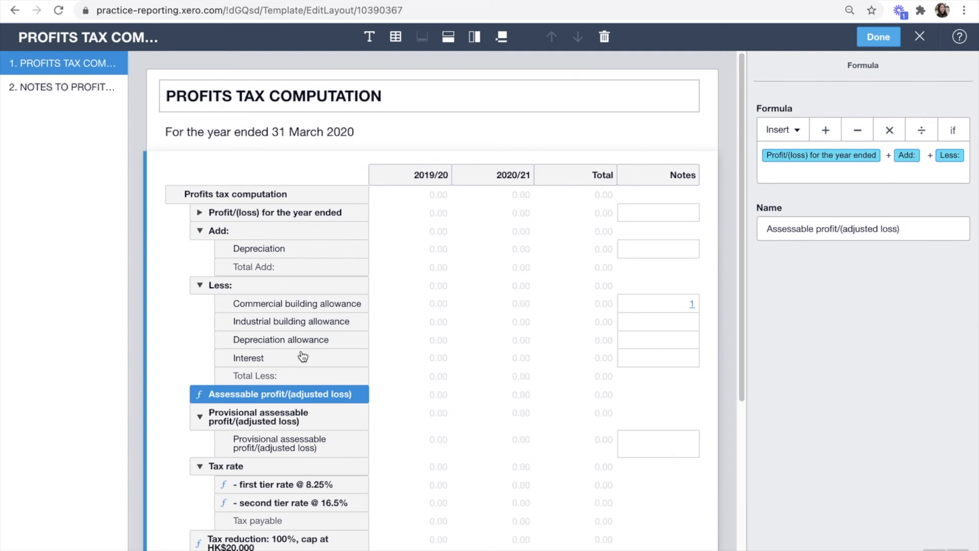
scroll(285, 395, down, 3)
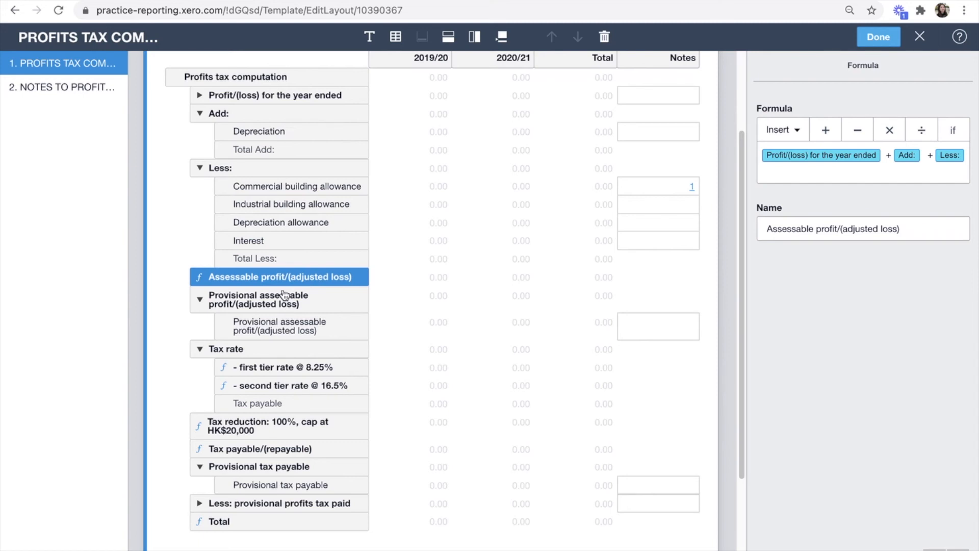
click(214, 305)
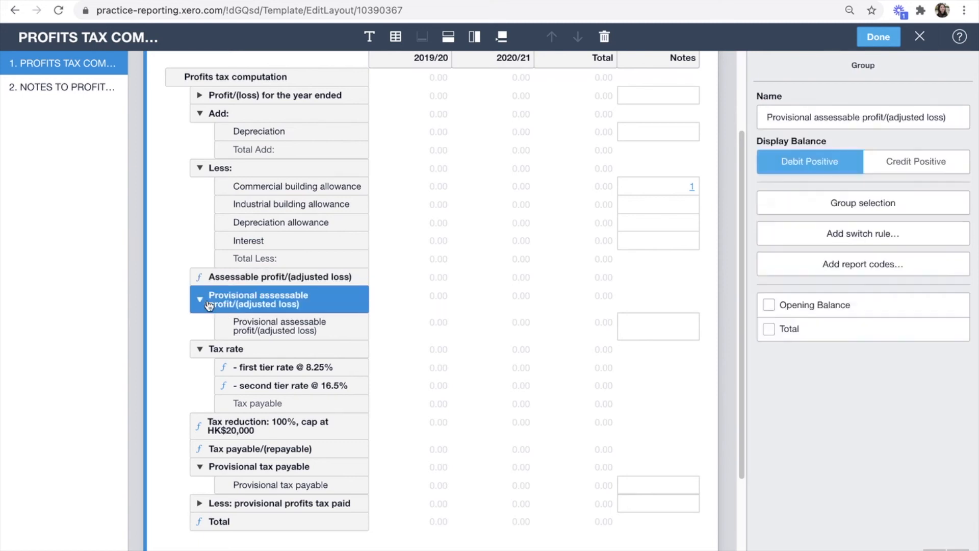
click(201, 300)
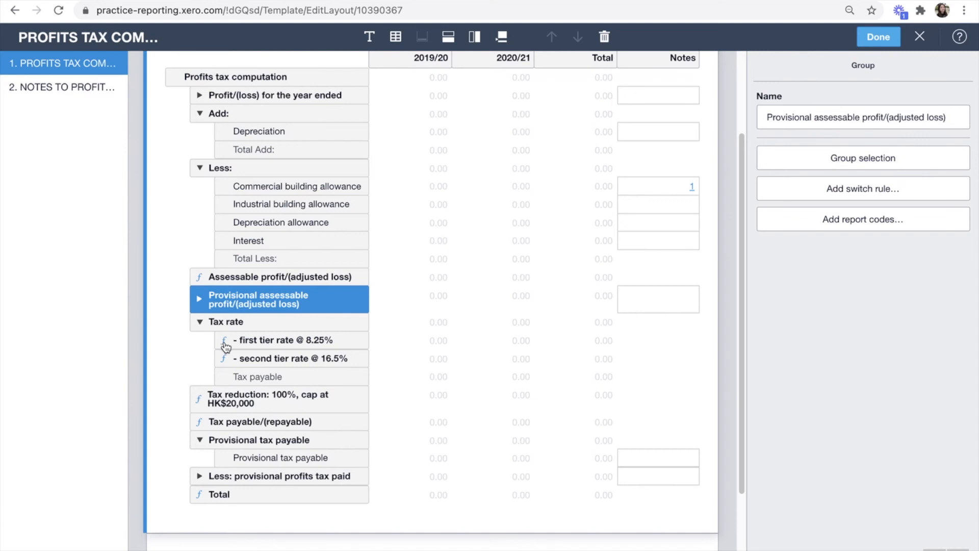
Step: Show the formulas for the 8.25% first tier and 16.5% second tier rates
click(254, 340)
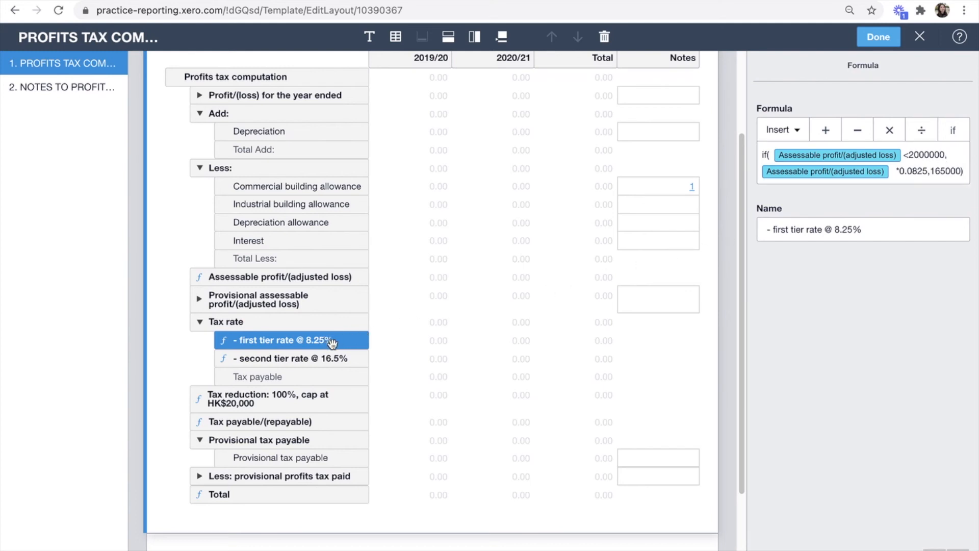
click(278, 357)
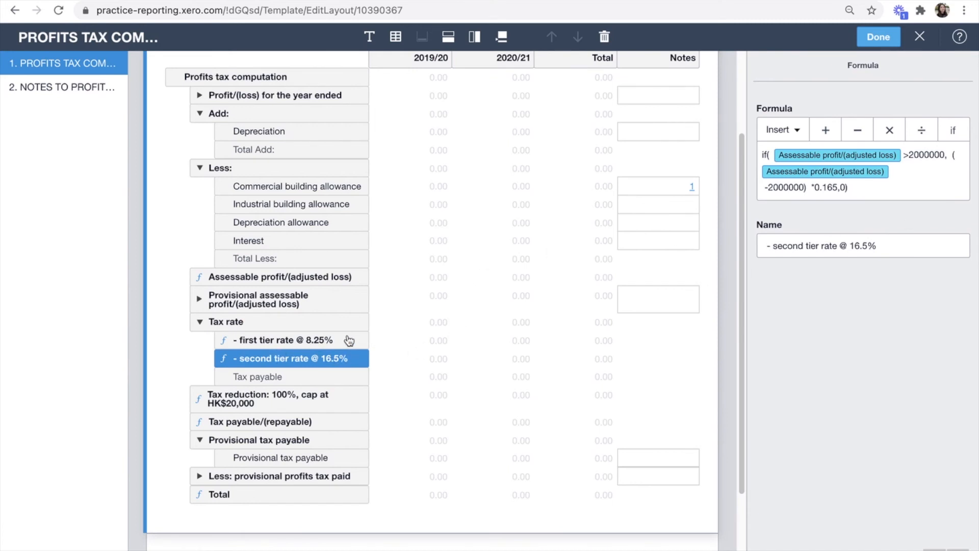
scroll(309, 347, down, 1)
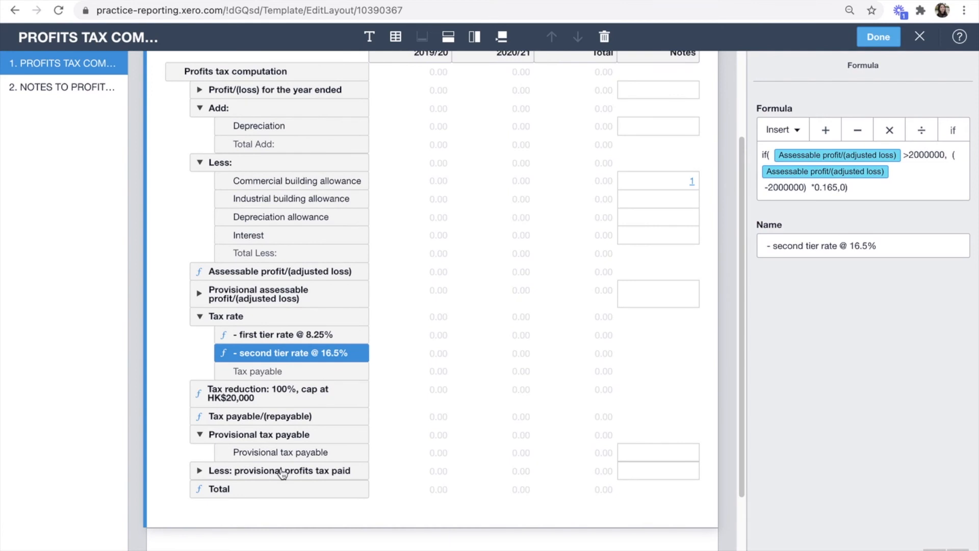
scroll(282, 473, up, 2)
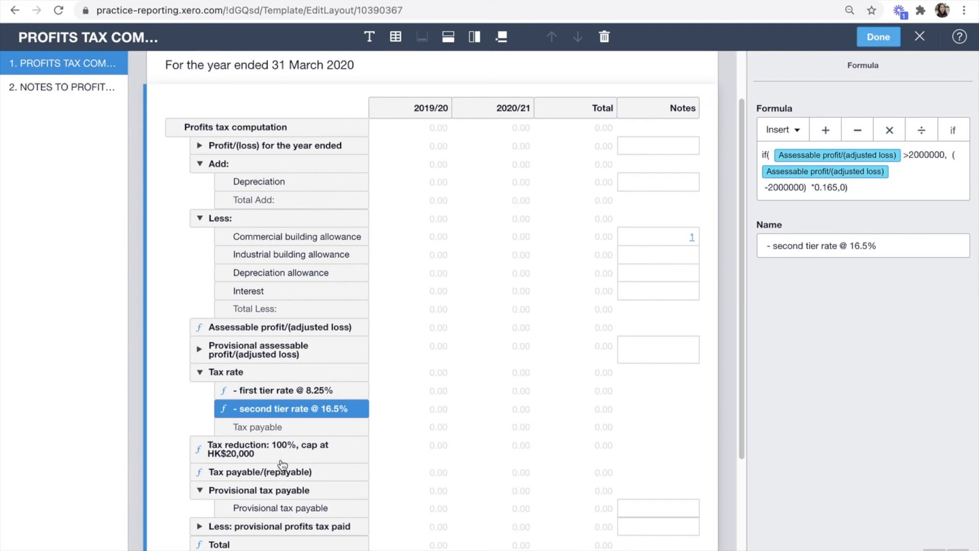
scroll(287, 459, up, 2)
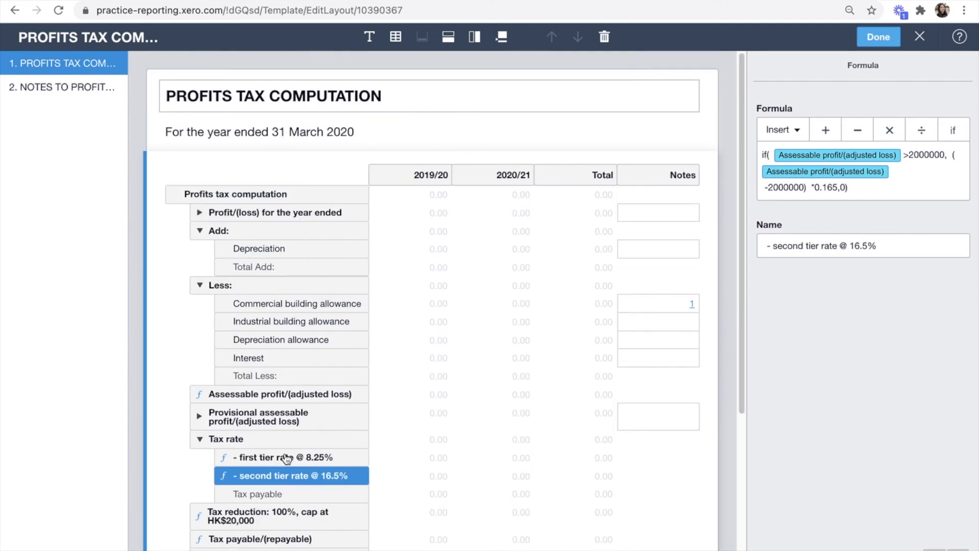
scroll(286, 459, down, 3)
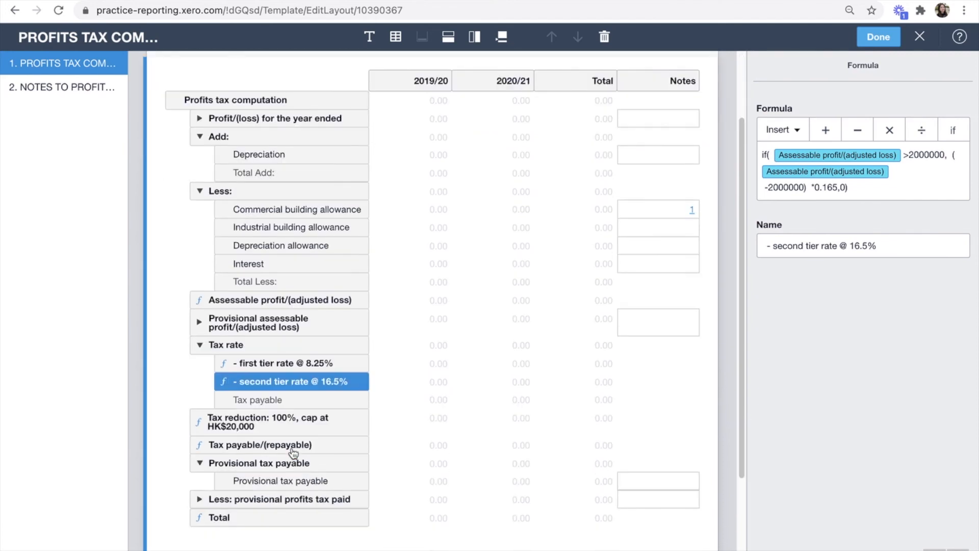
scroll(276, 494, up, 3)
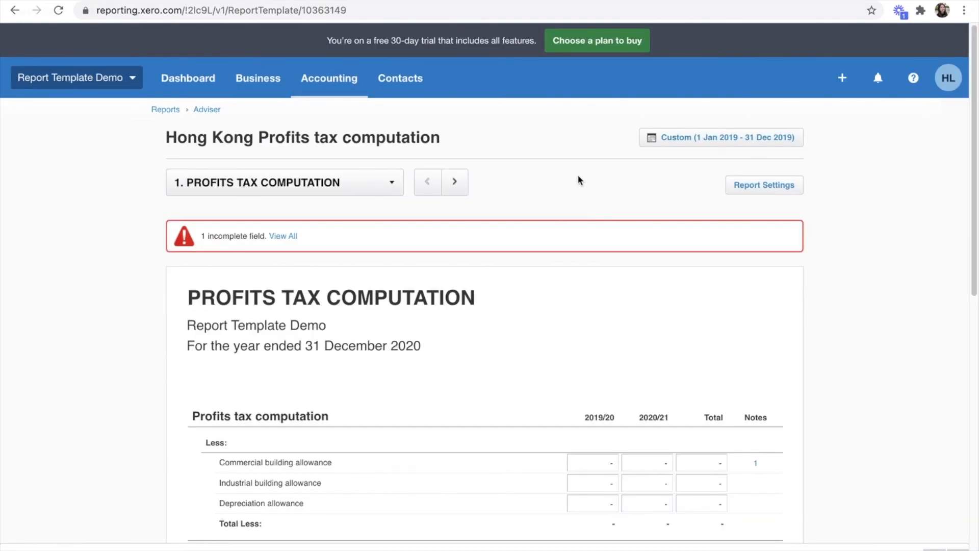
scroll(578, 176, down, 5)
scroll(577, 176, up, 5)
Step: Reload the Hong Kong Profits tax computation report to pick up the template changes
click(58, 10)
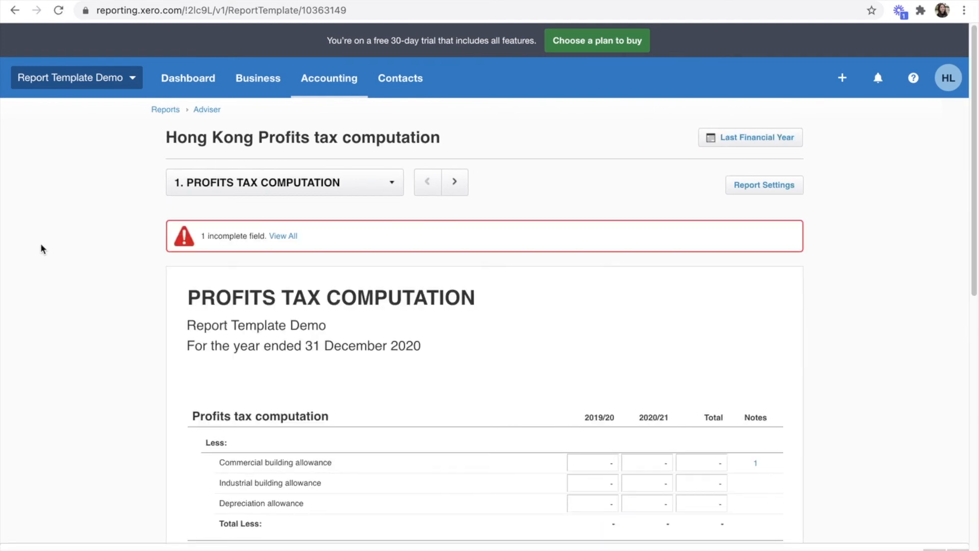
scroll(371, 307, down, 6)
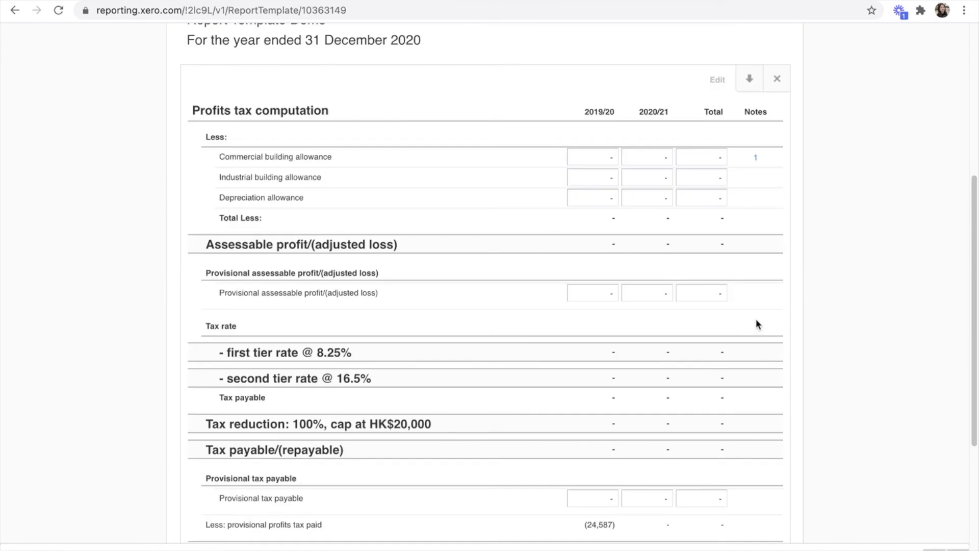
scroll(895, 330, up, 2)
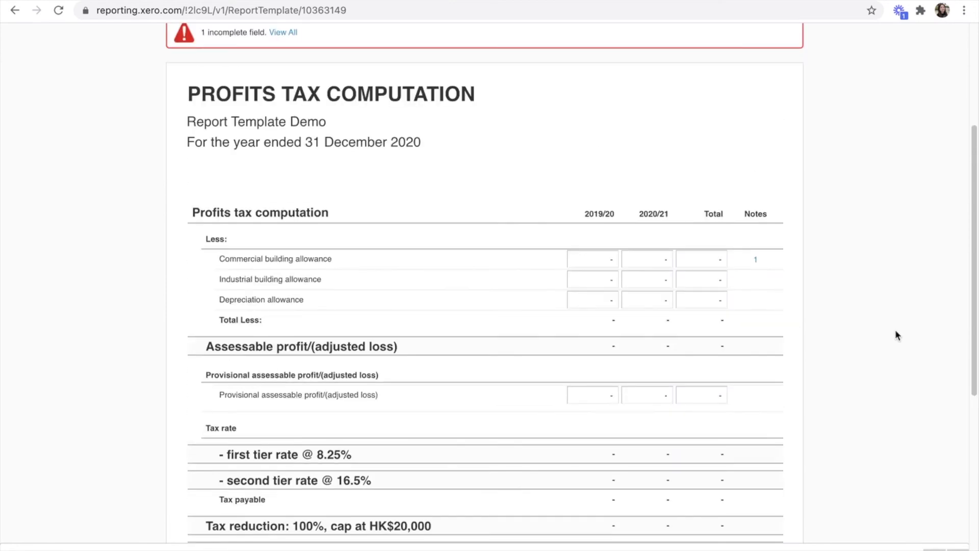
scroll(895, 330, up, 4)
Step: Set the report's date range to 1 Jan 2013 – 31 Dec 2014 and update it
click(760, 139)
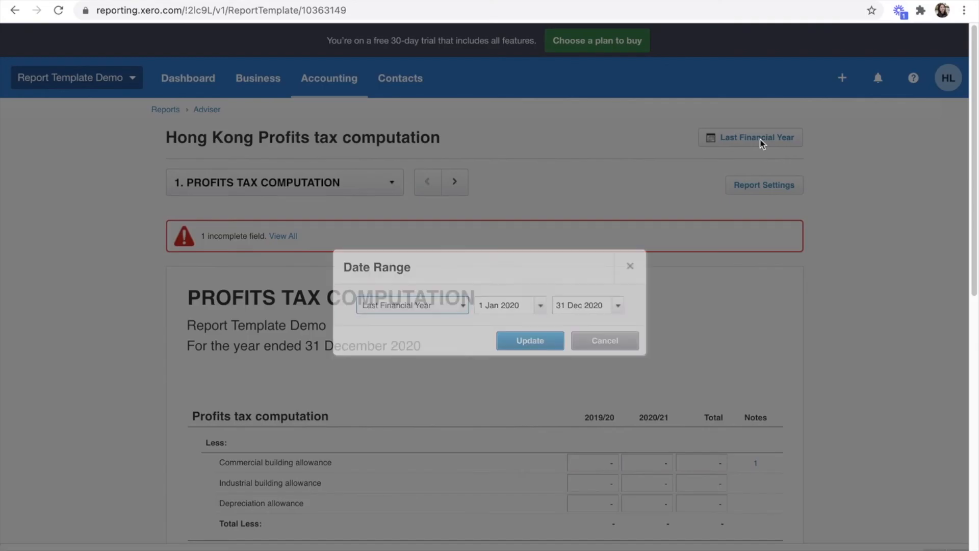
mouse_move(519, 305)
mouse_down()
mouse_move(500, 308)
mouse_move(510, 309)
mouse_up()
text(1)
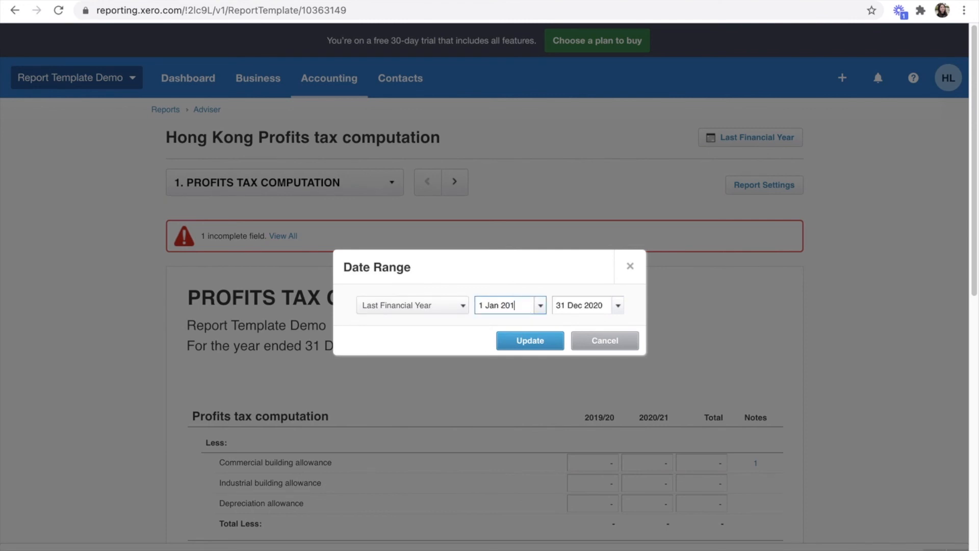
text(3)
drag(595, 305, 608, 305)
key(BackSpace)
text(14)
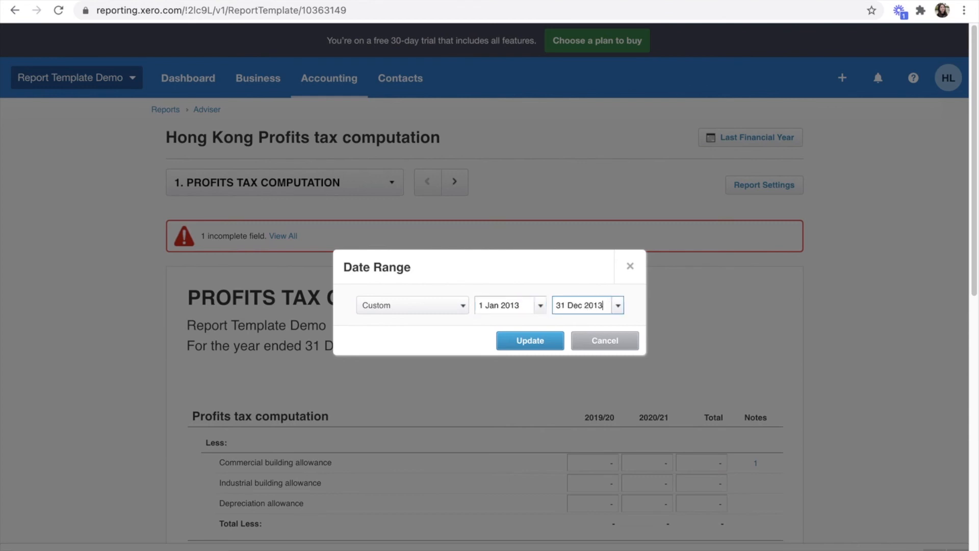
click(530, 340)
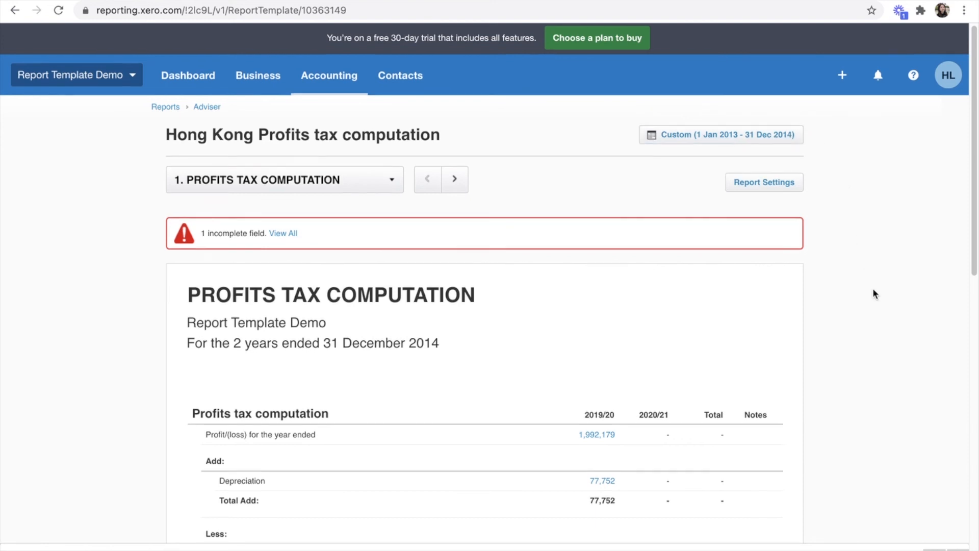
Step: Commit the empty Commercial building allowance 2019/20 so assessable profit recalculates to 2,069,931.00
scroll(873, 291, down, 1)
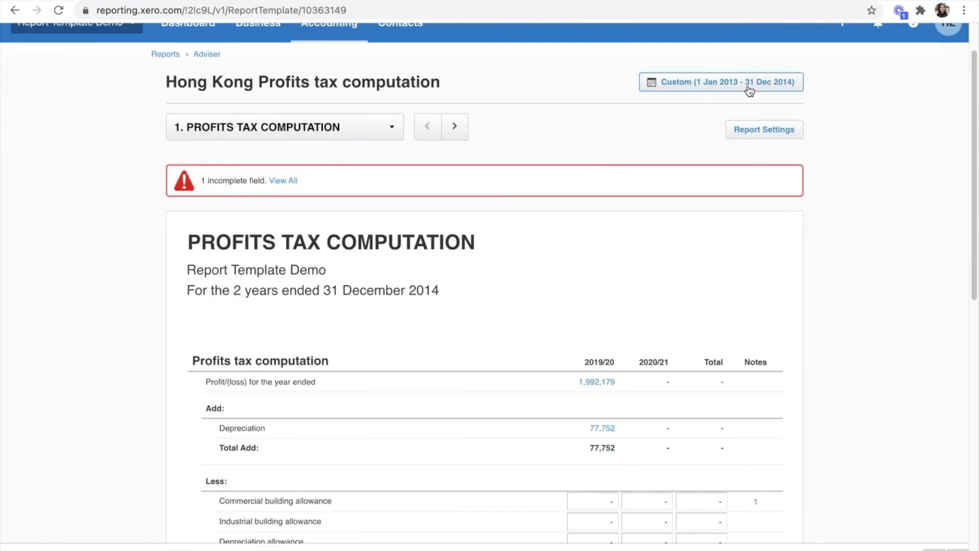
scroll(406, 374, down, 1)
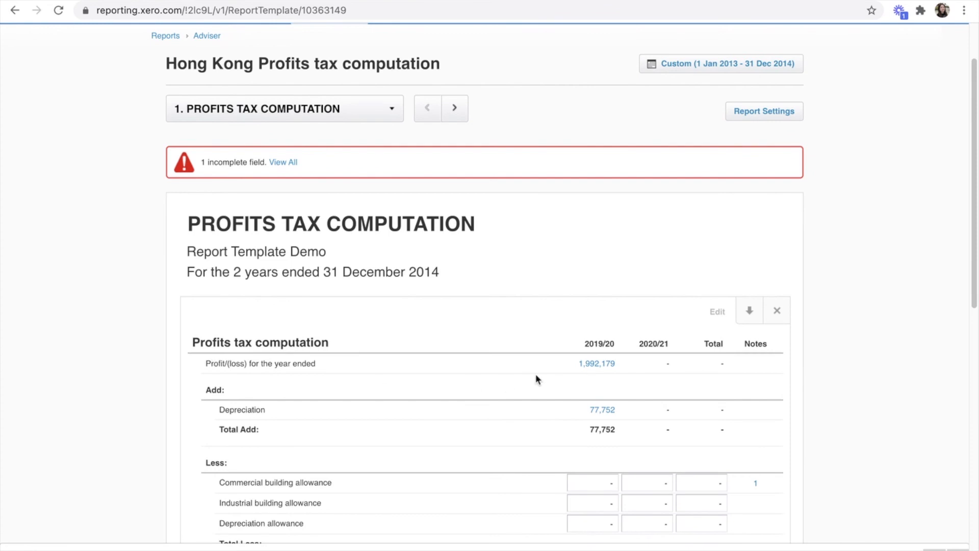
scroll(629, 368, down, 1)
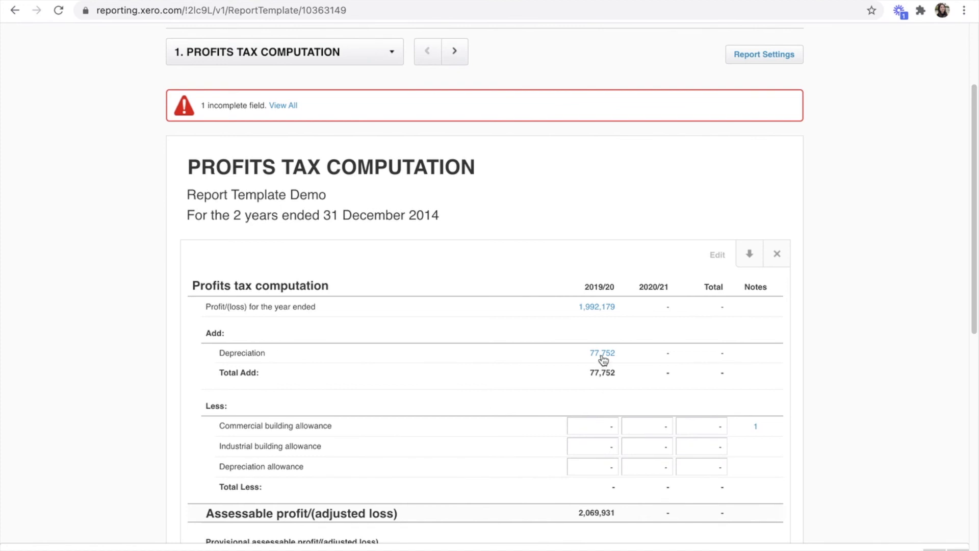
scroll(602, 358, down, 1)
click(610, 410)
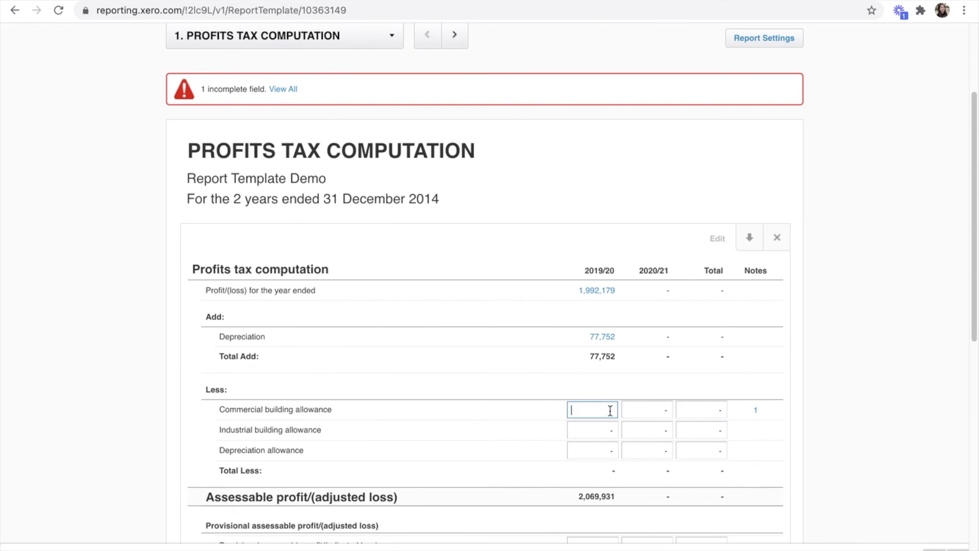
click(869, 399)
scroll(863, 392, down, 1)
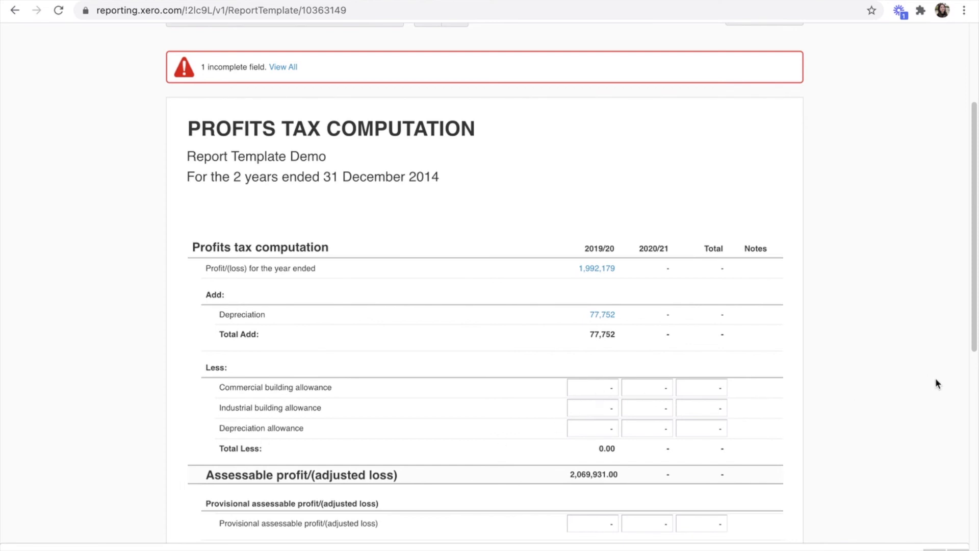
scroll(935, 390, down, 1)
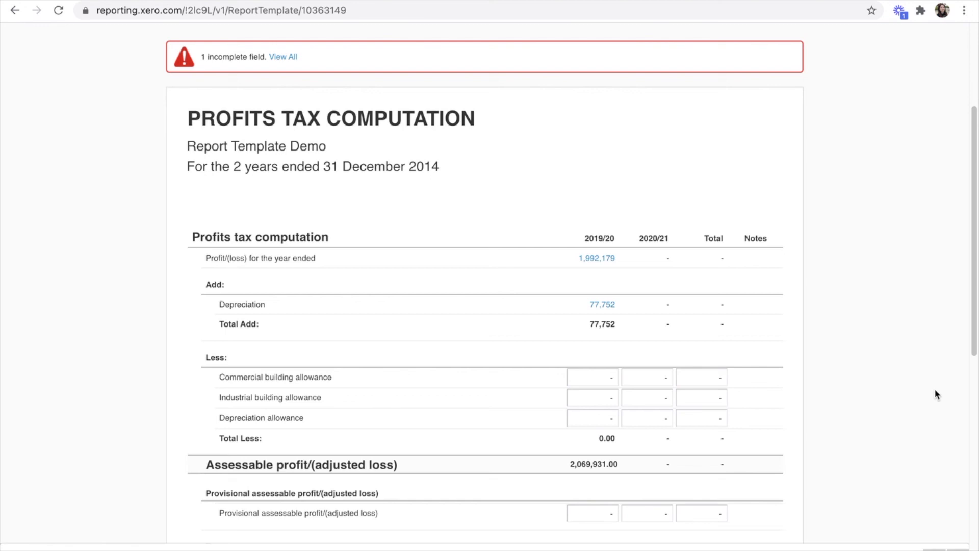
Step: Enter allowances of 5,000 commercial building, 6,000 industrial building and 3,000 depreciation
click(607, 377)
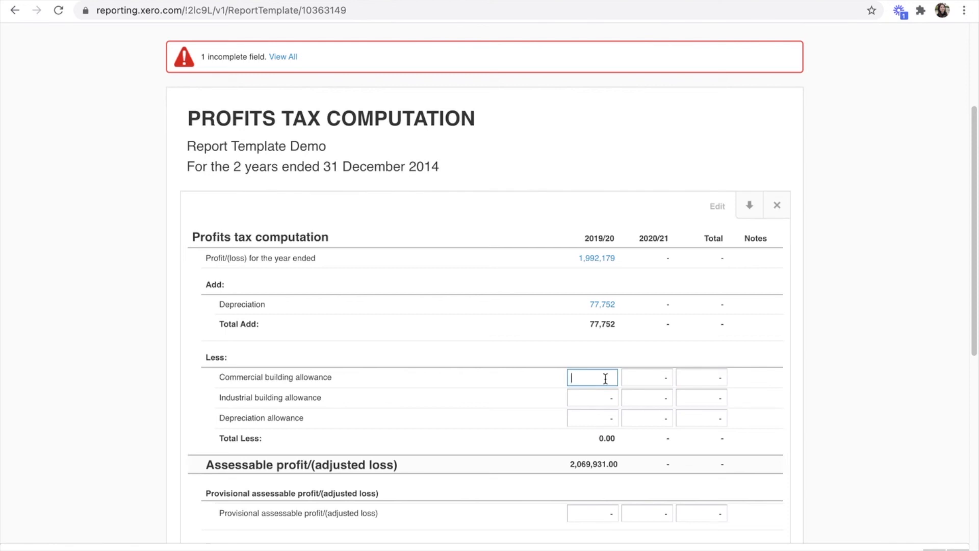
text(5000)
click(605, 398)
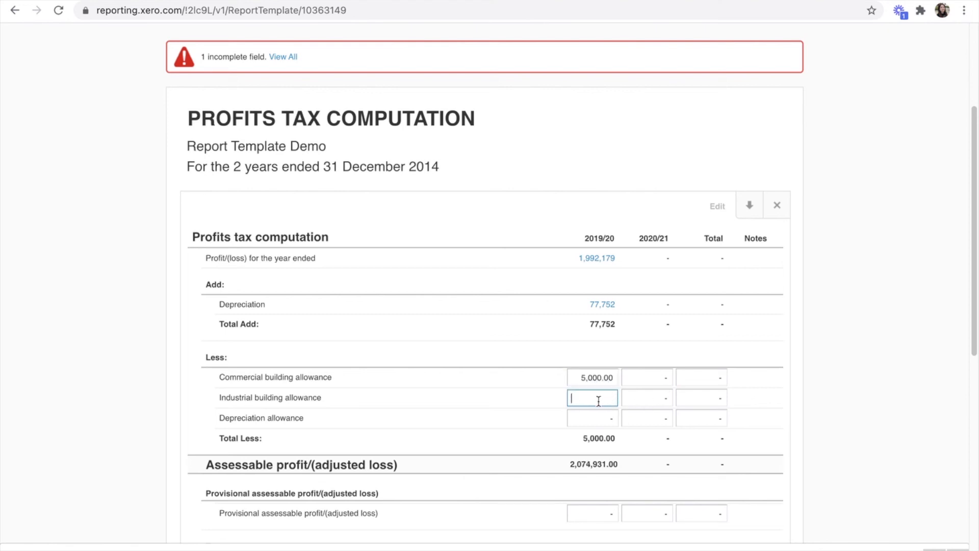
text(6000)
click(597, 420)
text(3000)
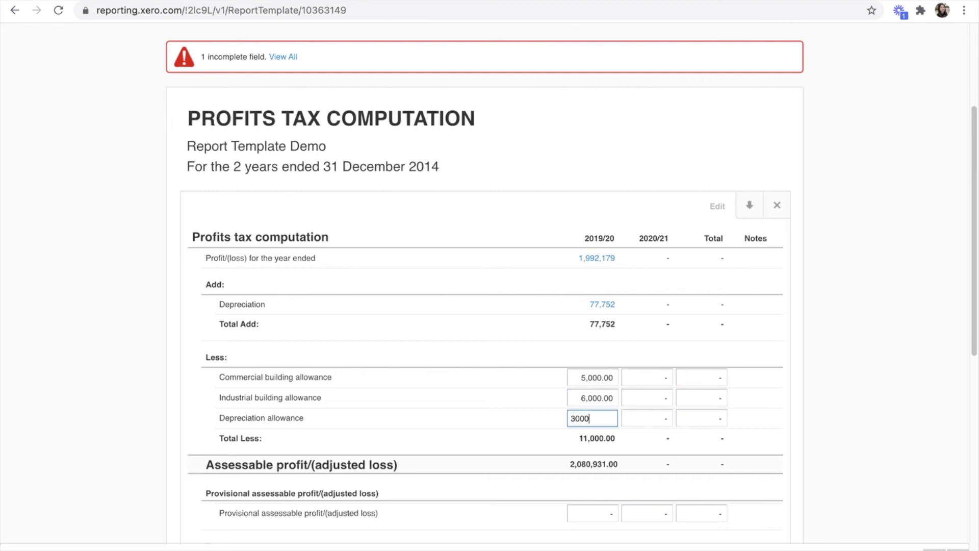
click(897, 343)
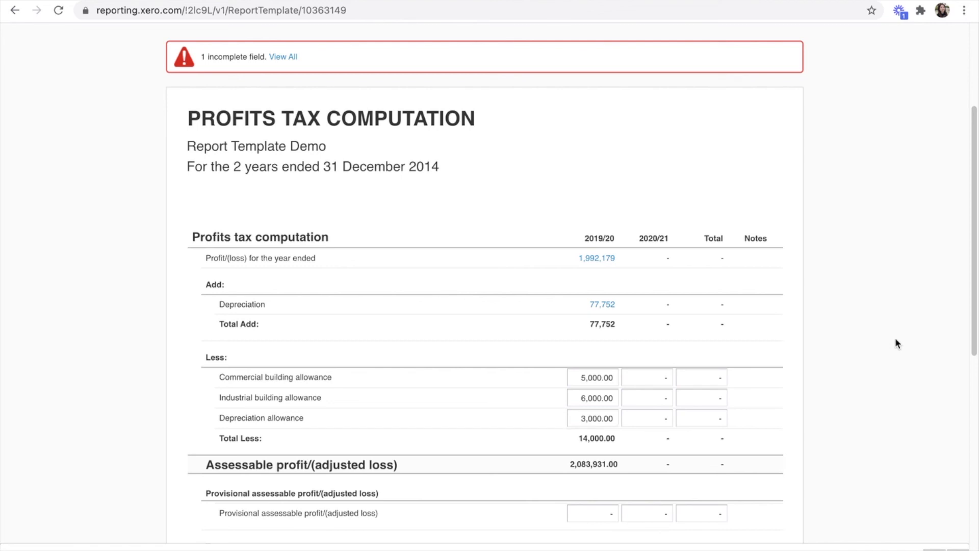
Step: Review the updated computation and open the downloaded profits tax computation PDF
scroll(894, 341, down, 1)
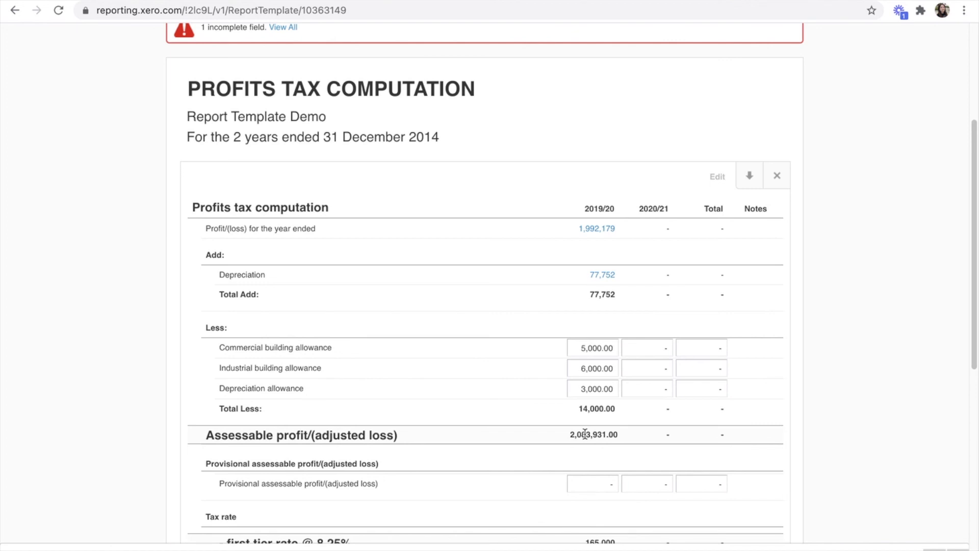
scroll(586, 356, down, 4)
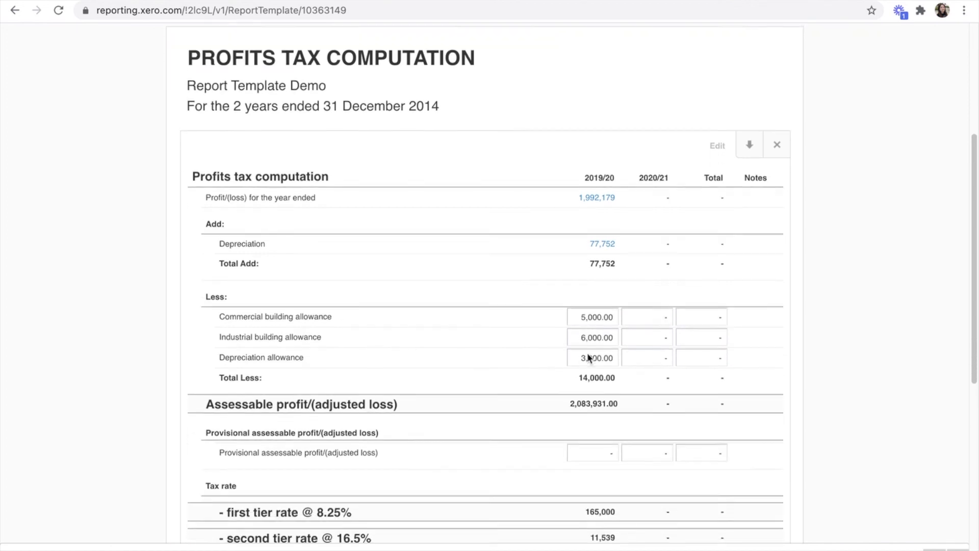
scroll(587, 353, down, 2)
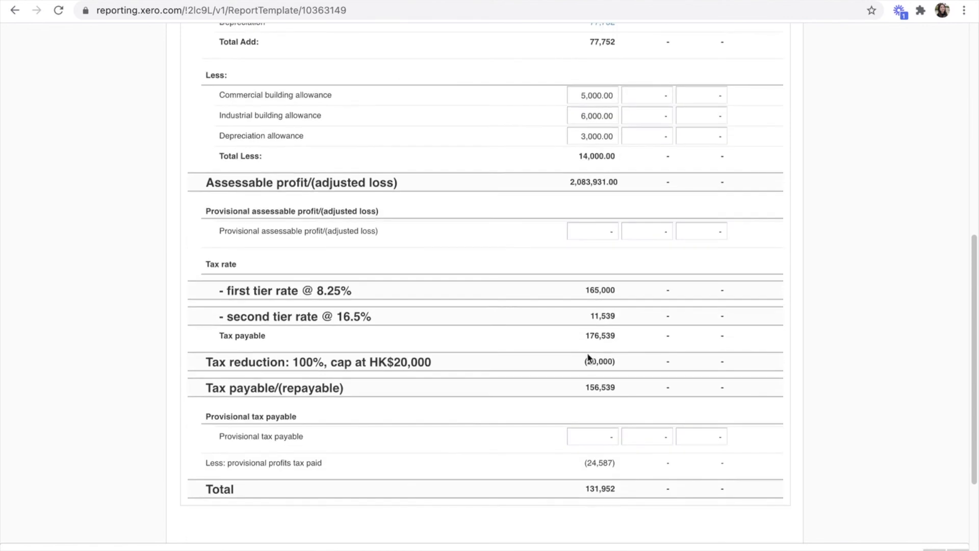
scroll(586, 353, up, 5)
scroll(586, 353, up, 4)
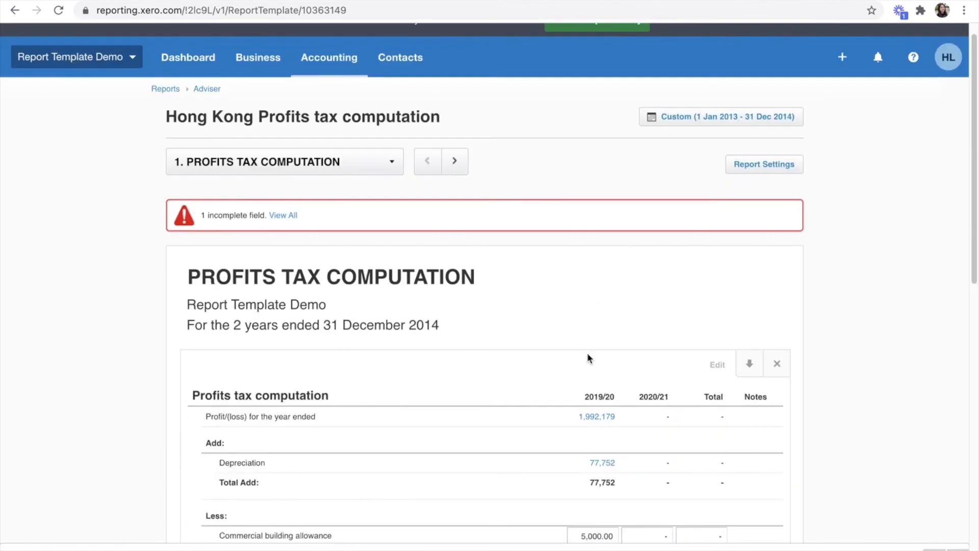
scroll(587, 353, down, 11)
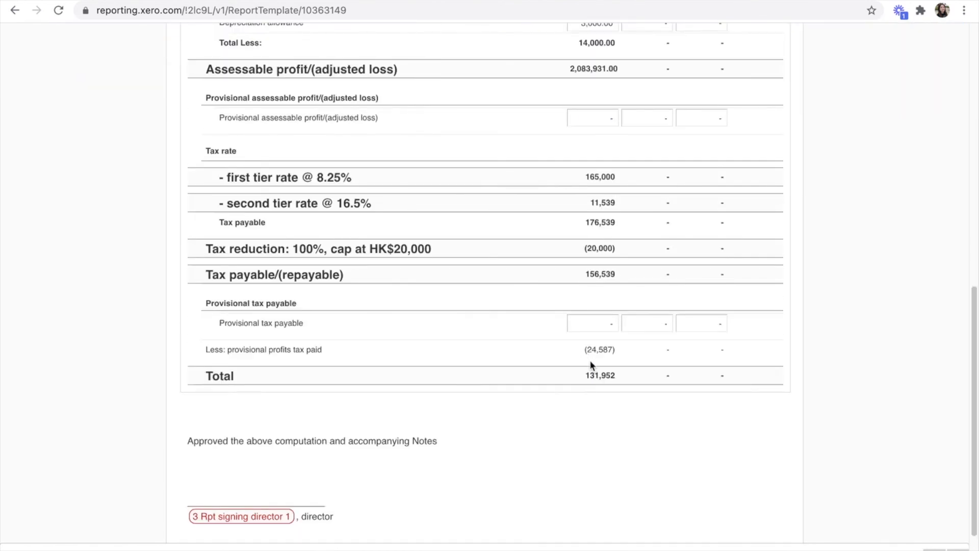
scroll(589, 360, down, 2)
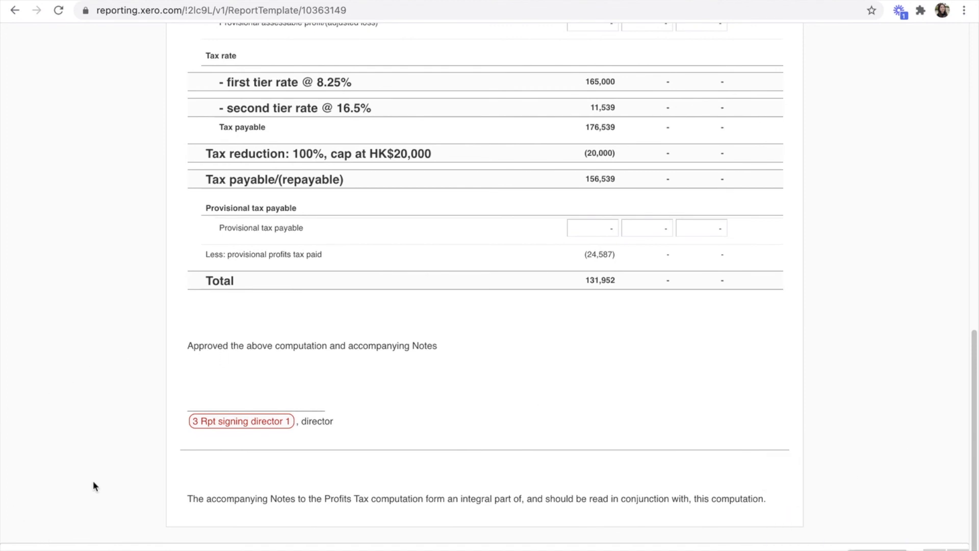
click(86, 548)
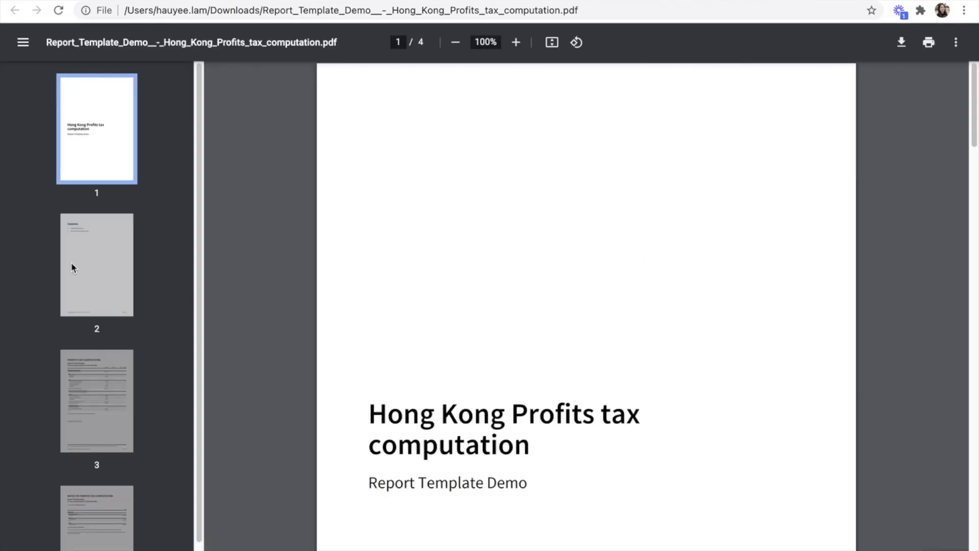
Step: Check the PDF's contents page and the page 3 computation showing 178,849 tax payable, then return to Xero
click(93, 263)
click(88, 386)
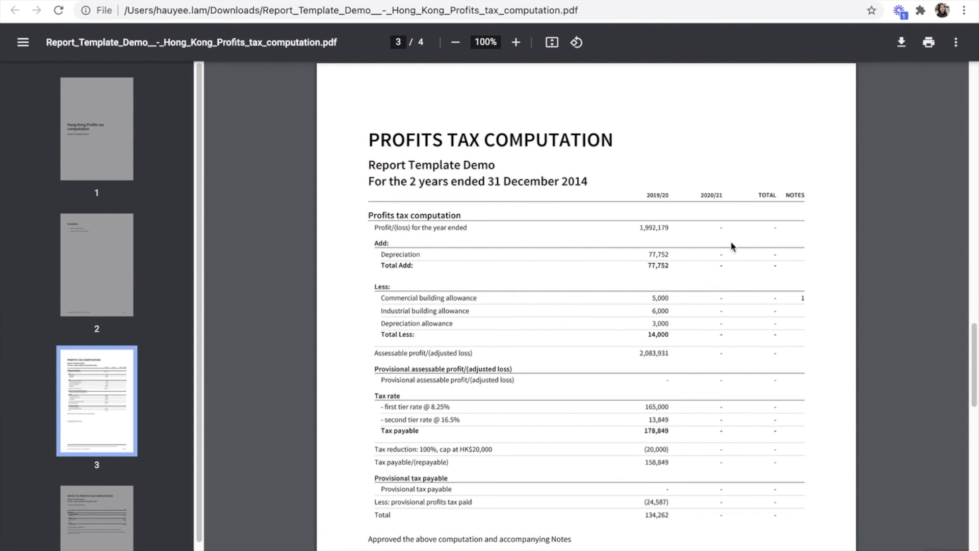
scroll(734, 230, down, 2)
scroll(809, 253, down, 3)
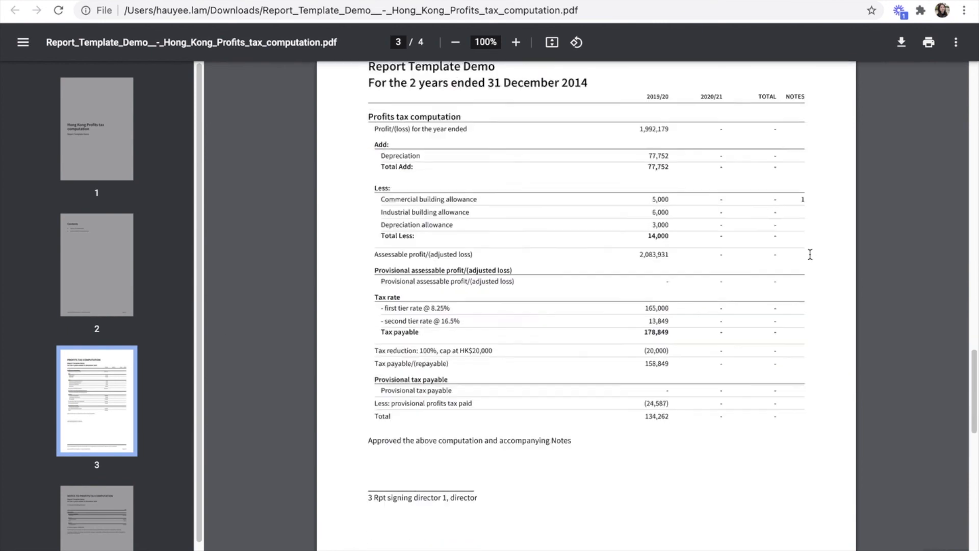
scroll(802, 262, up, 5)
scroll(725, 281, down, 1)
scroll(725, 281, down, 3)
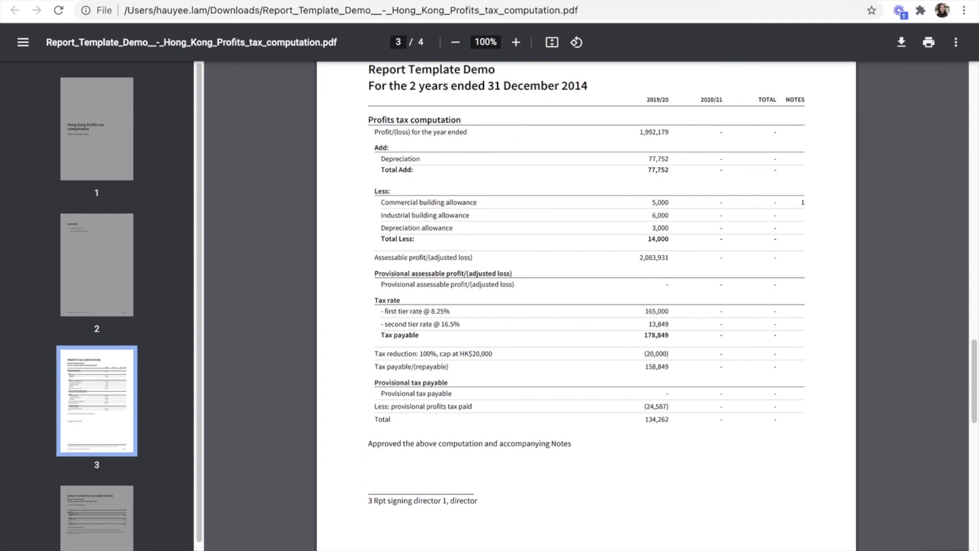
click(305, 1)
scroll(855, 346, up, 13)
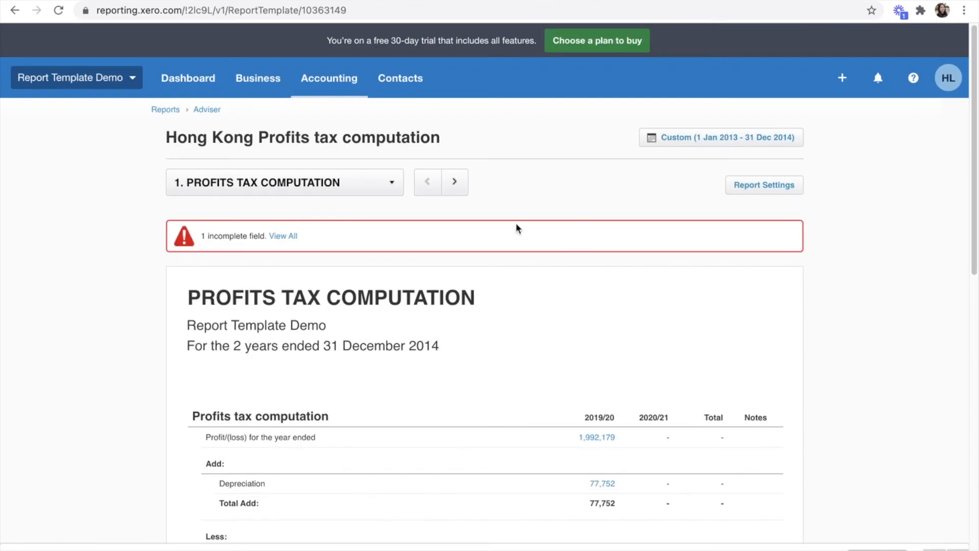
Step: Switch the report to the NOTES TO PROFITS TAX COMPUTATION page
click(338, 191)
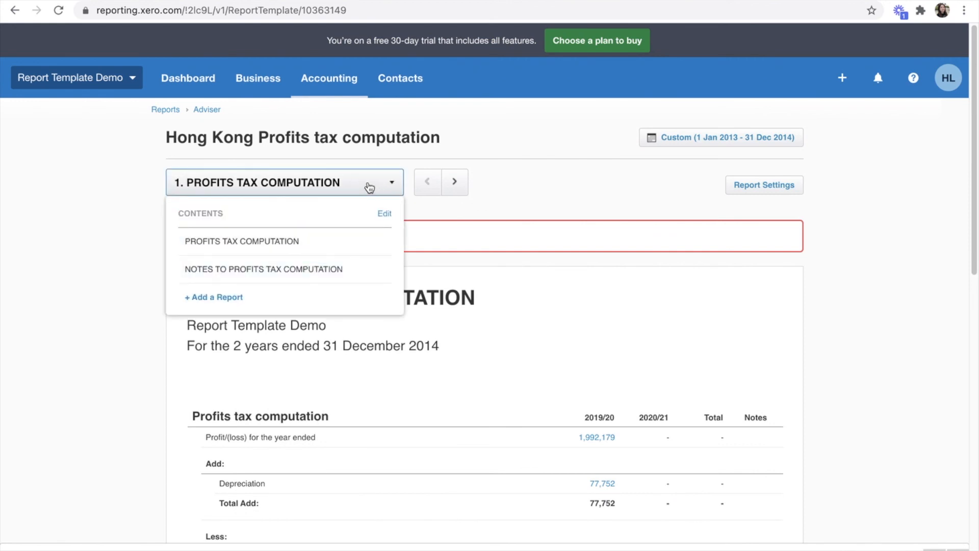
click(210, 276)
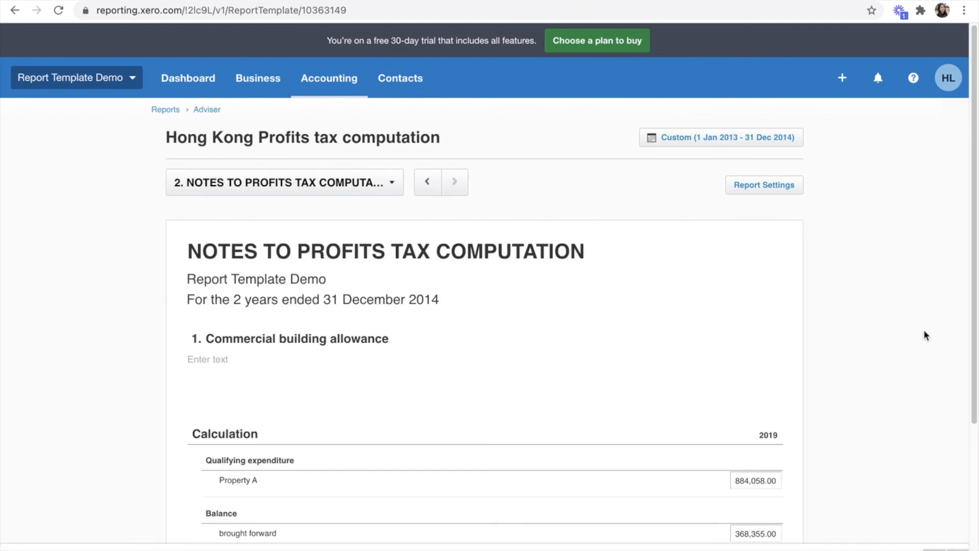
scroll(925, 335, down, 4)
scroll(925, 335, up, 1)
Step: Re-enter Property A's qualifying expenditure as 884,058.00, giving a C.B.A of 73,672
mouse_move(773, 273)
click(779, 276)
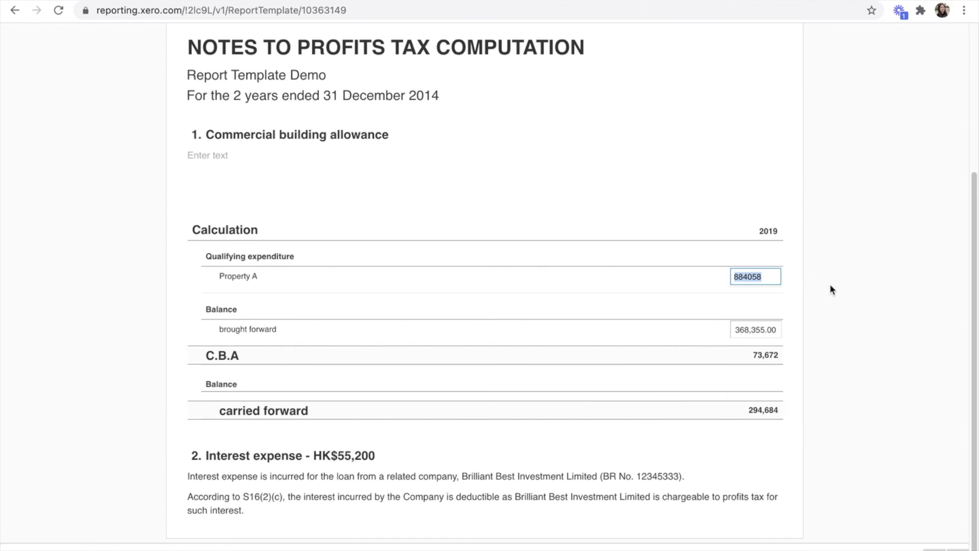
click(858, 290)
click(776, 277)
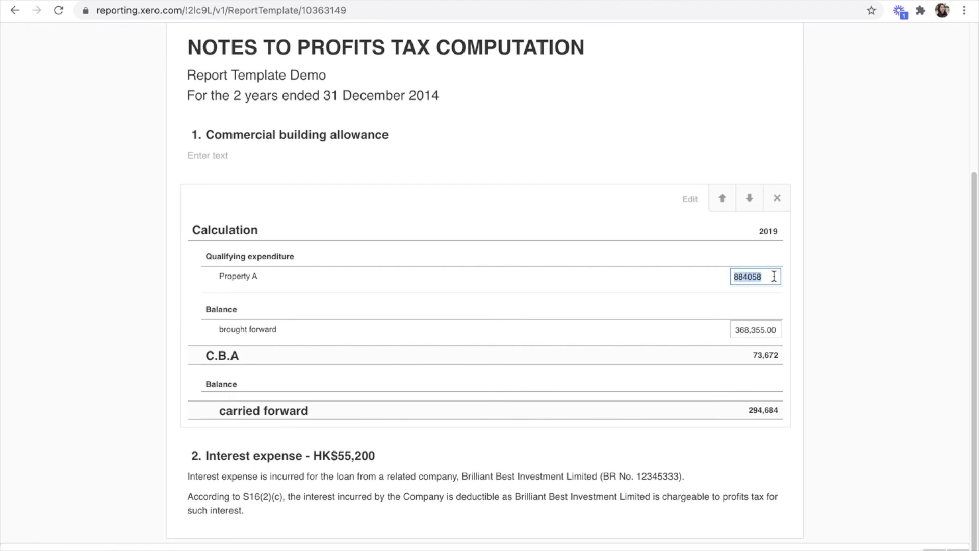
click(776, 276)
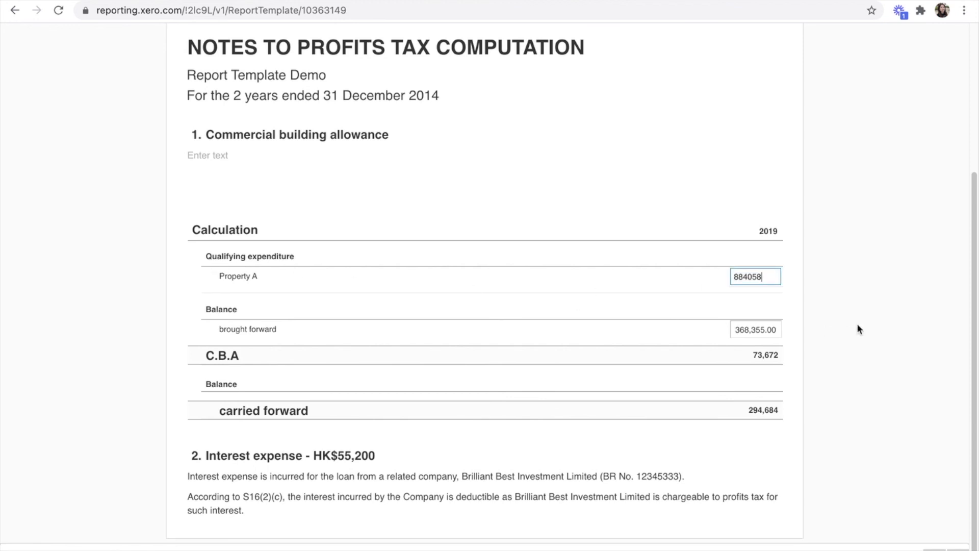
double_click(779, 277)
click(862, 295)
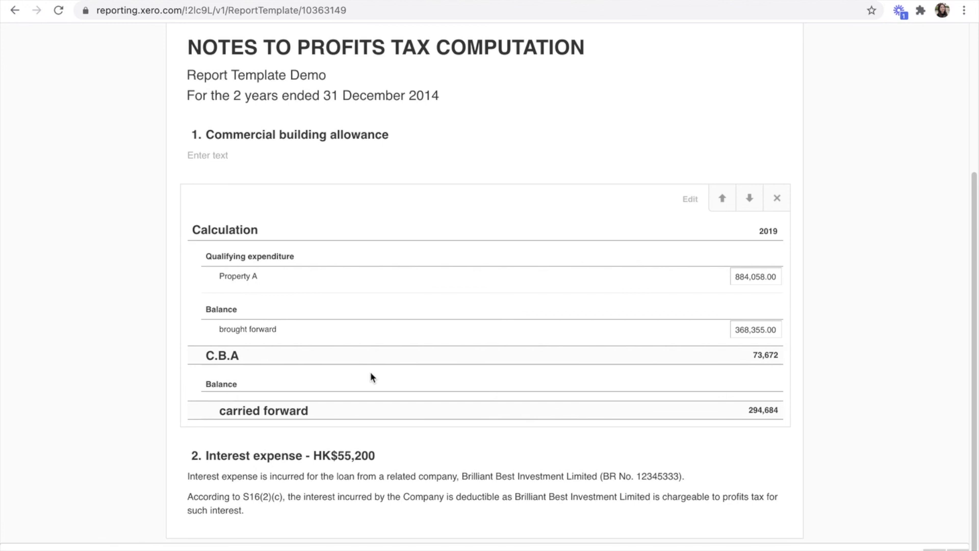
scroll(367, 381, up, 4)
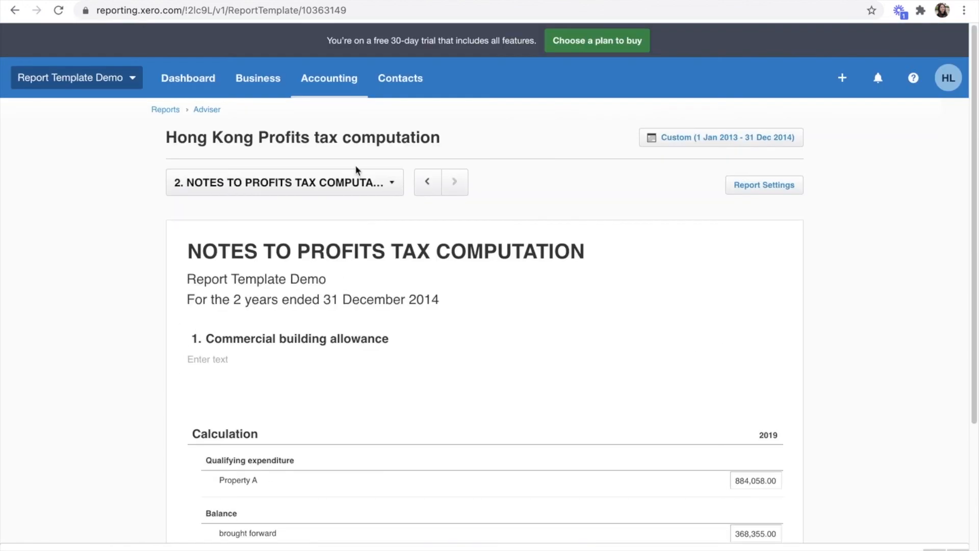
Step: Select 1. PROFITS TAX COMPUTATION from the contents list and scroll back to the top
click(352, 183)
click(307, 242)
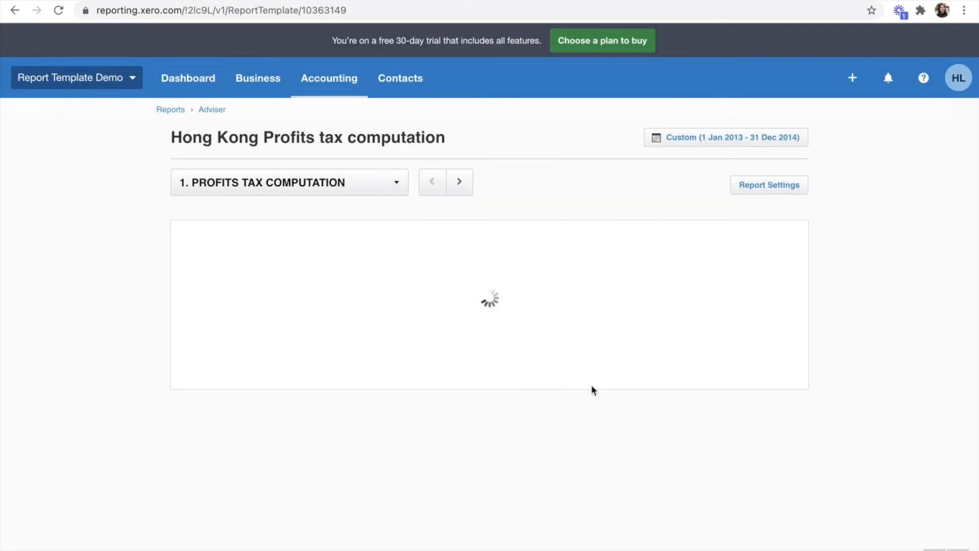
scroll(867, 397, down, 5)
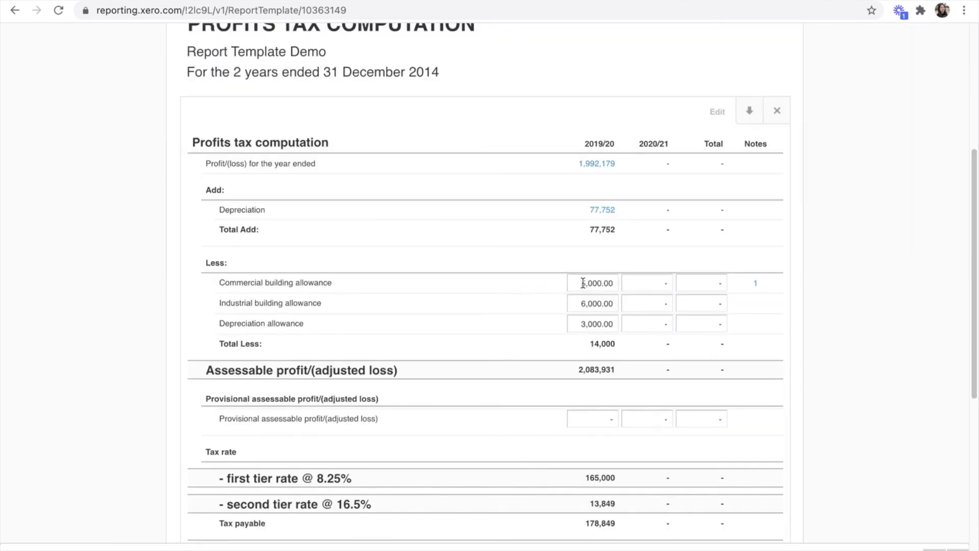
scroll(935, 349, up, 5)
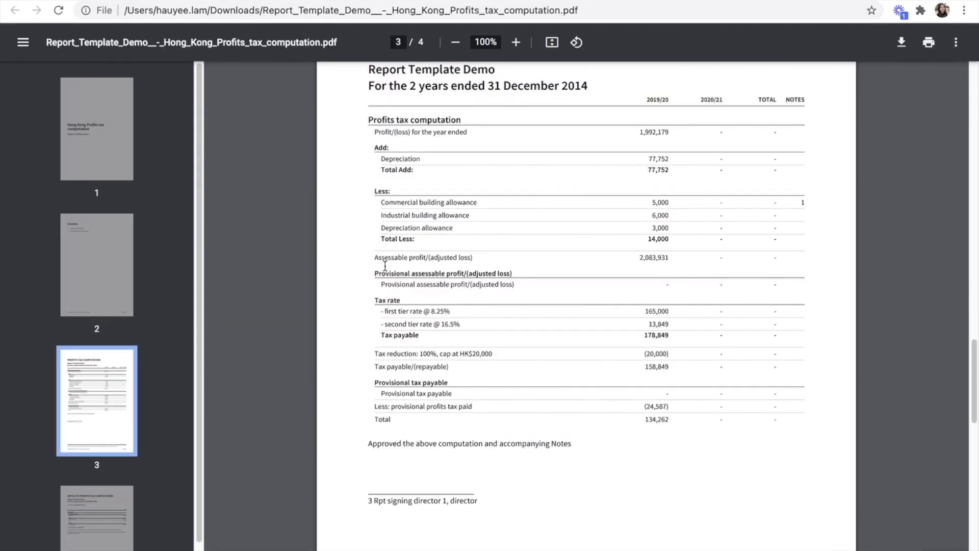
Step: Scroll the PDF to the page 4 notes and back to page 3's computation
scroll(266, 352, down, 3)
scroll(517, 310, down, 10)
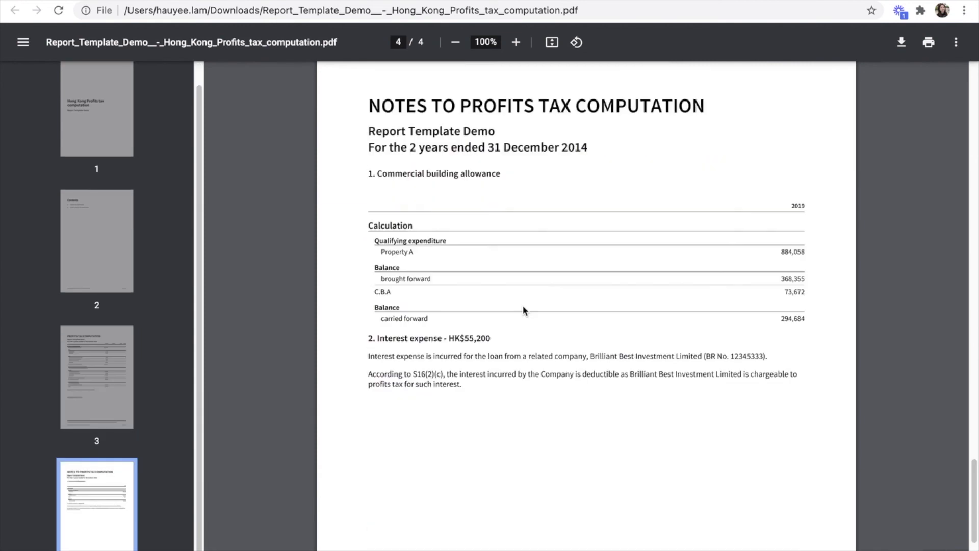
scroll(522, 309, up, 8)
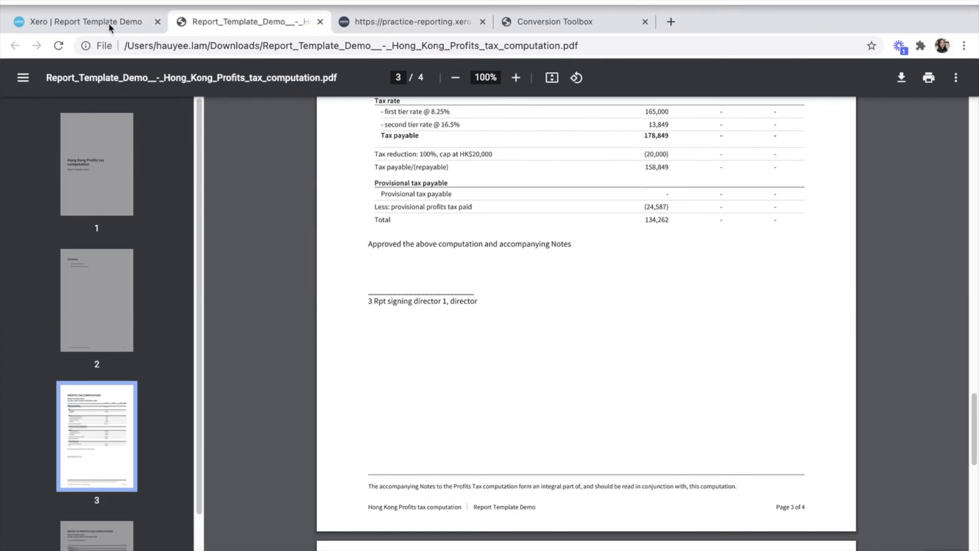
Step: Return to the Adviser report list in Xero and open Section A to C - Nov 10
click(109, 25)
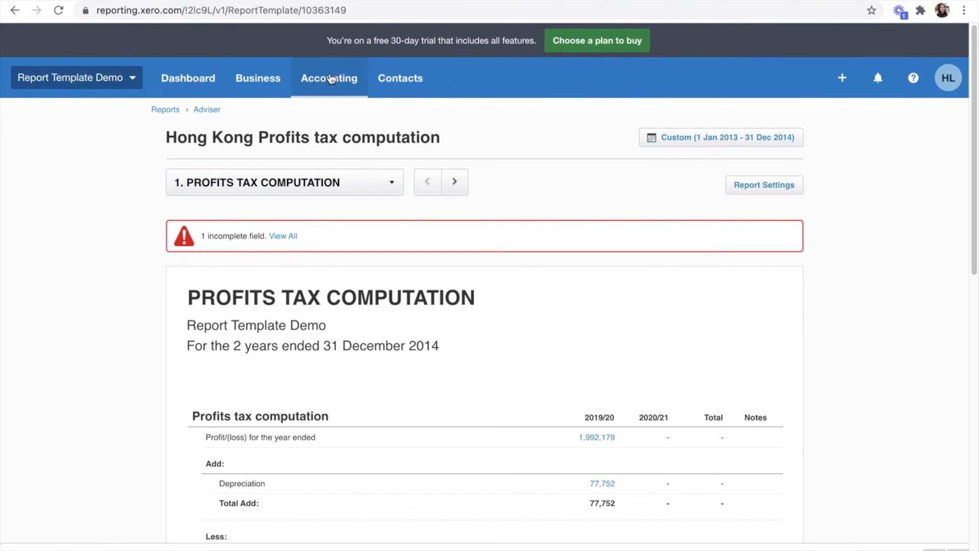
click(203, 112)
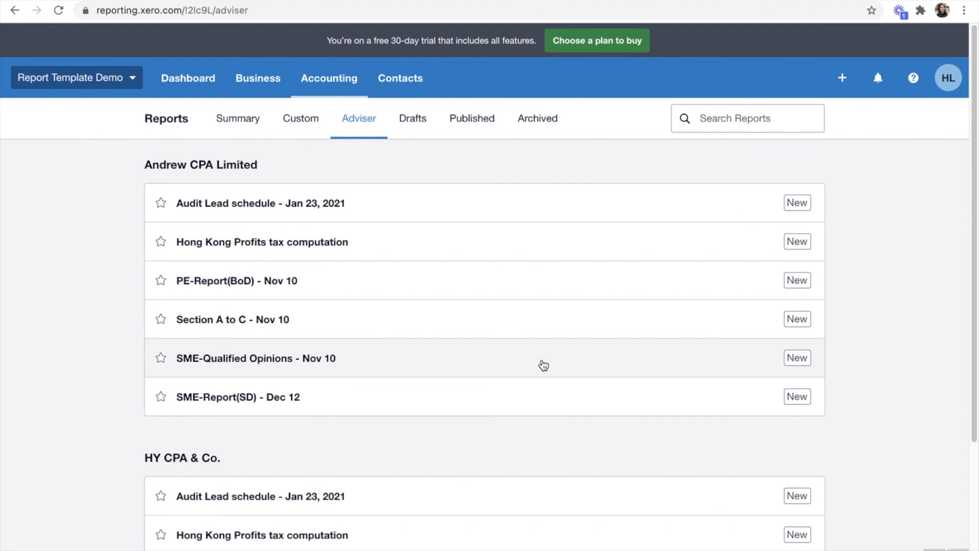
click(210, 320)
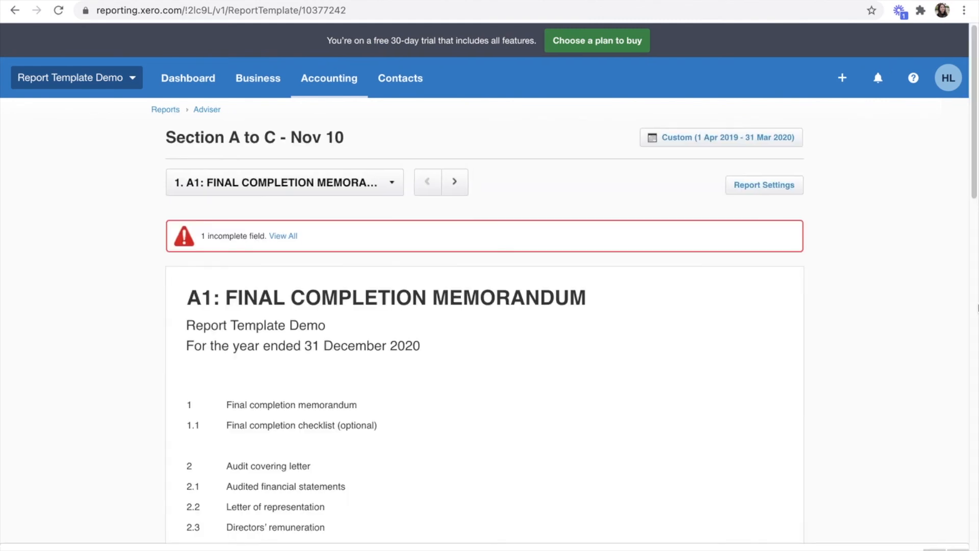
Step: Jump to C6.1: Preliminary Analytical Review Detailed Statement of Profit or Loss via the contents list
click(293, 183)
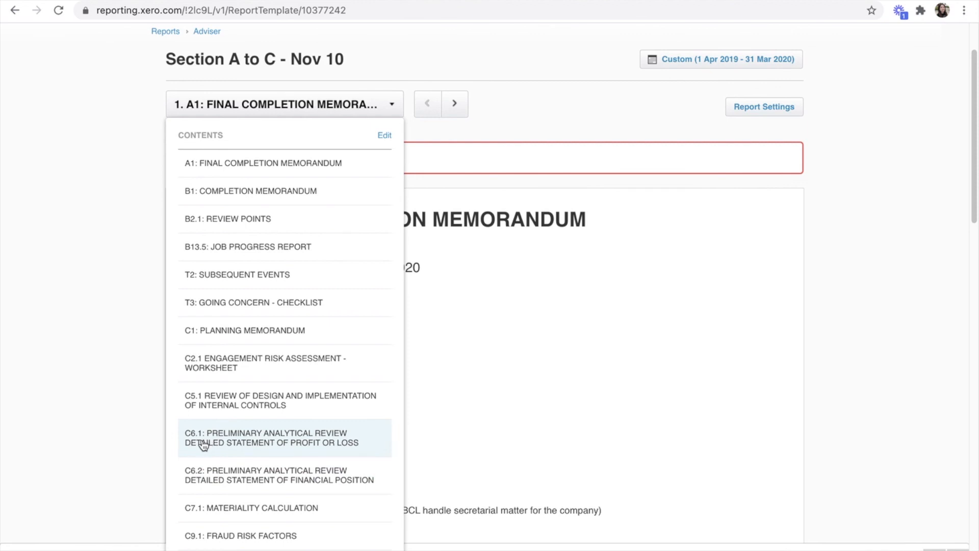
click(220, 441)
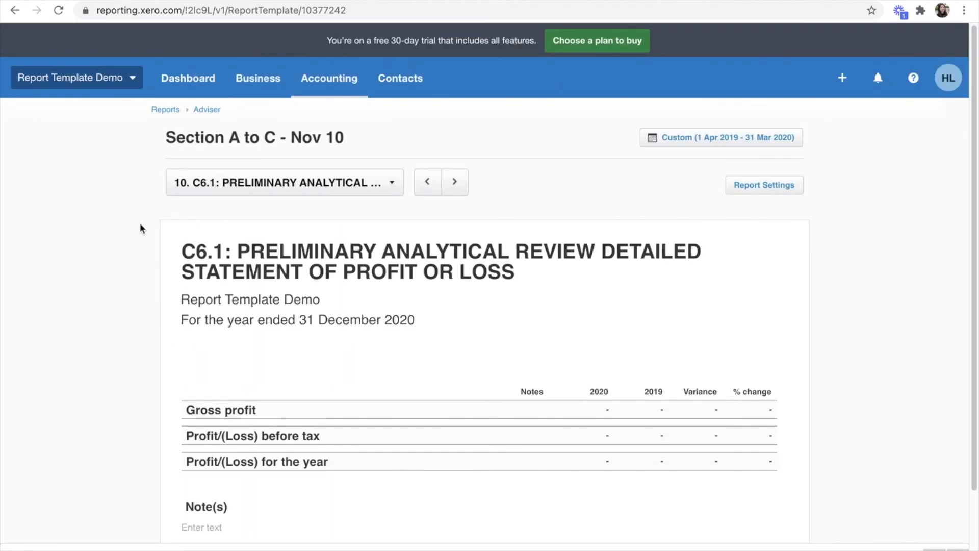
scroll(598, 351, down, 2)
scroll(600, 351, up, 2)
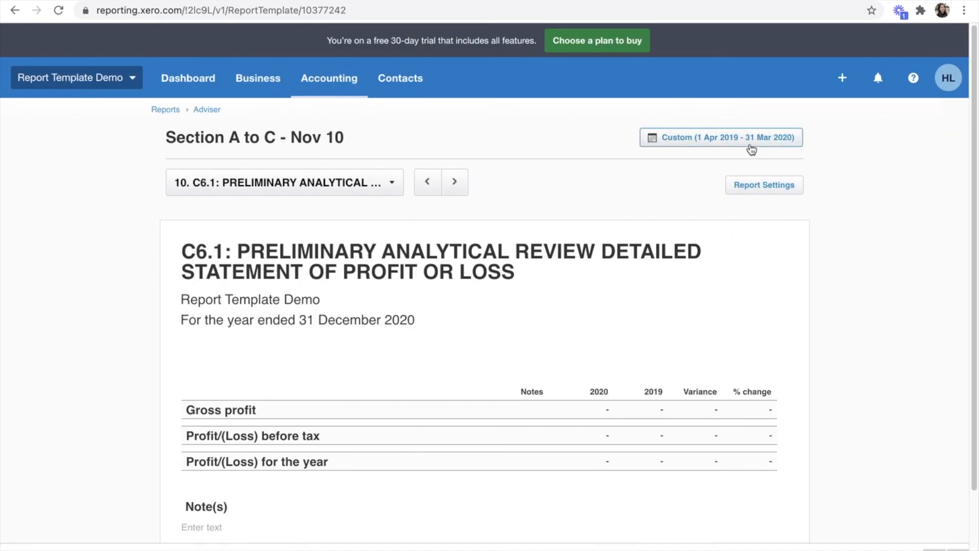
Step: Set the C6.1 date range to 1 Jan 2014 – 31 Dec 2015 and update
click(734, 140)
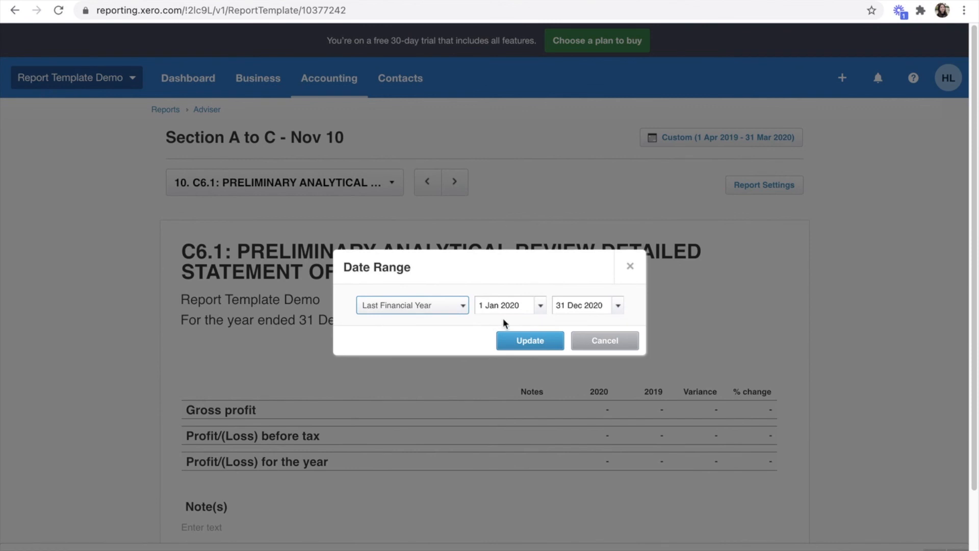
click(514, 304)
drag(514, 304, 512, 303)
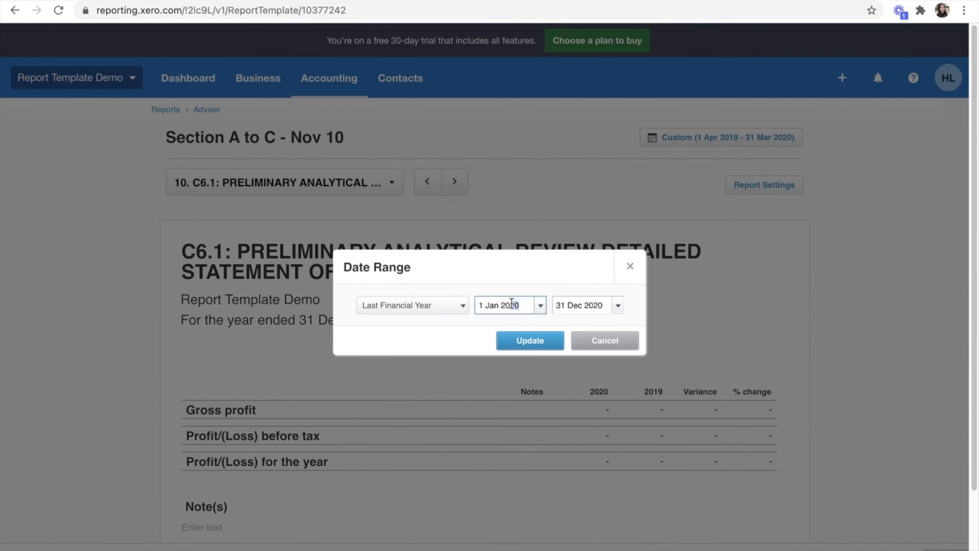
text(14)
drag(606, 305, 594, 305)
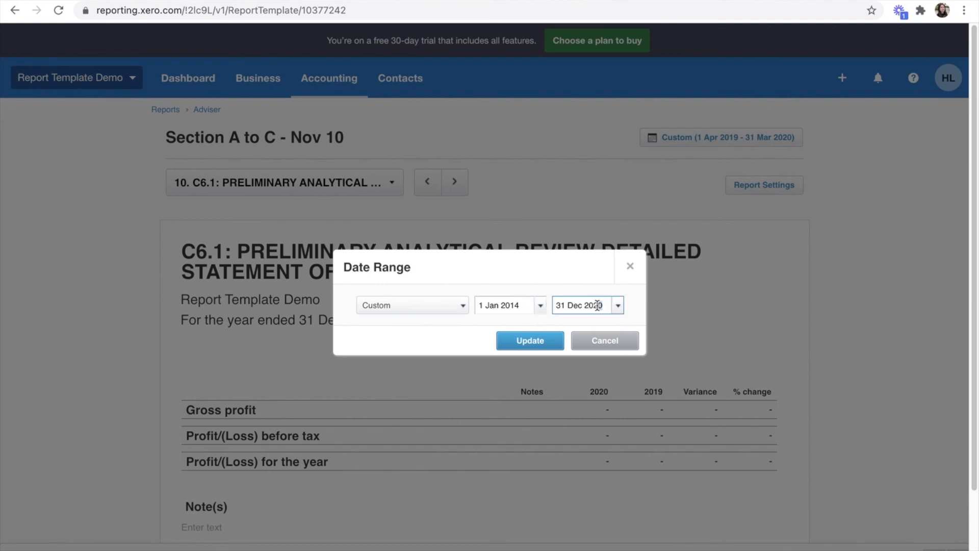
text(15)
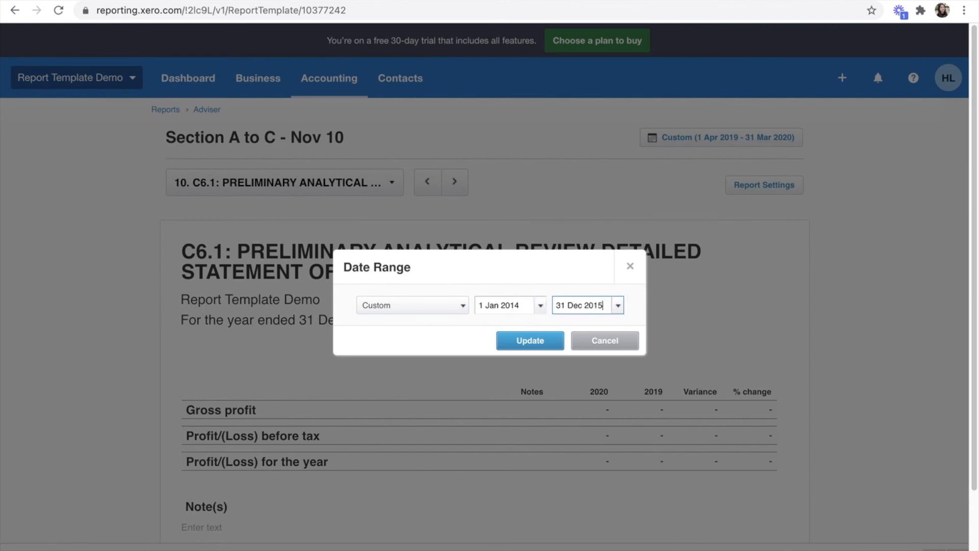
click(544, 342)
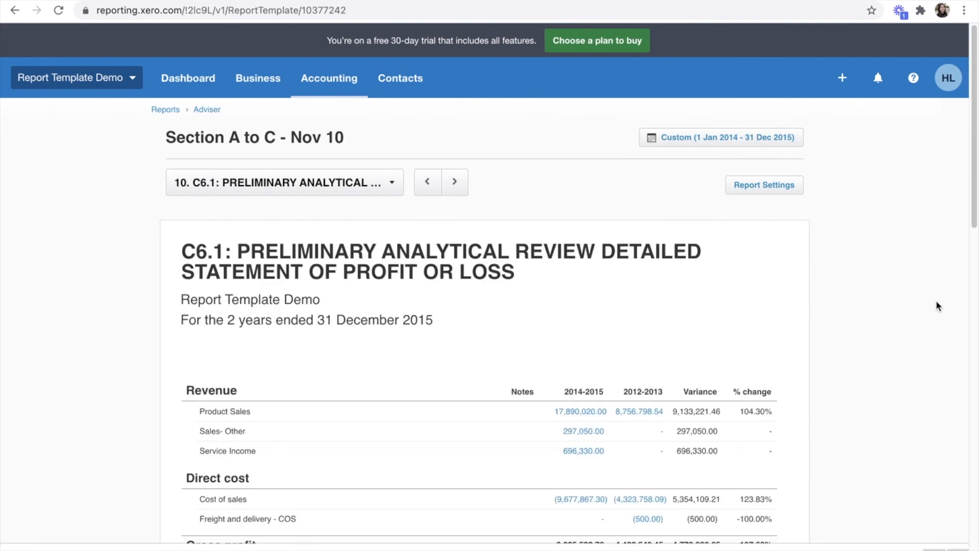
scroll(936, 299, down, 9)
scroll(935, 305, down, 9)
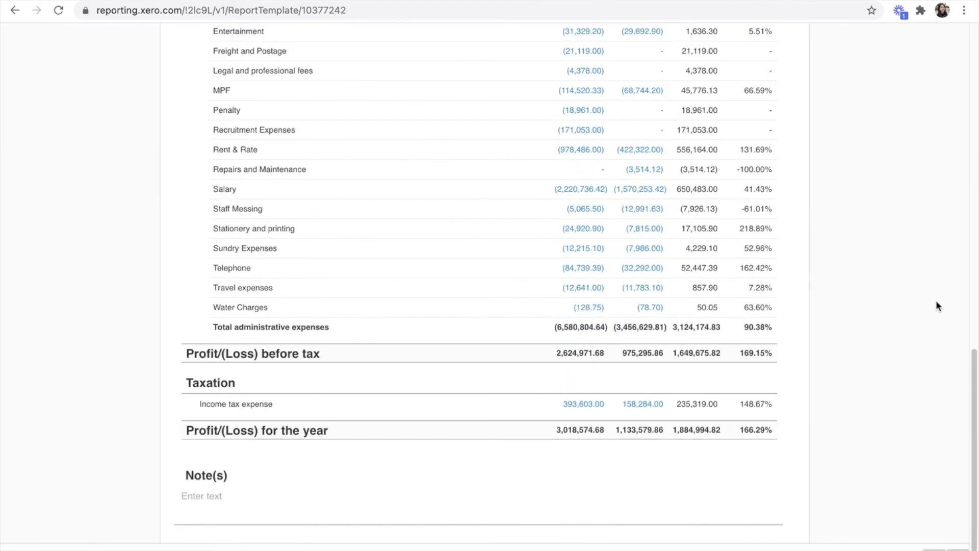
scroll(933, 308, up, 17)
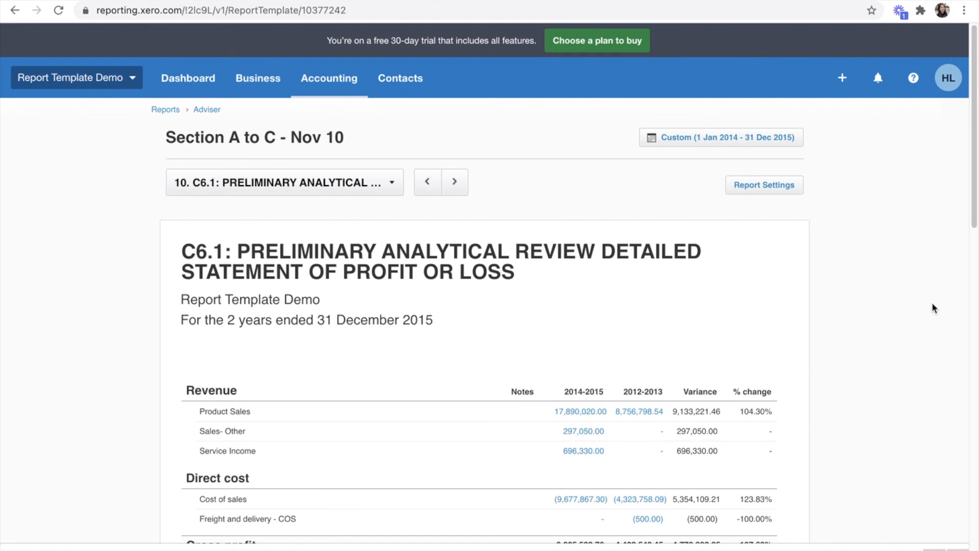
scroll(933, 308, down, 5)
scroll(933, 308, up, 3)
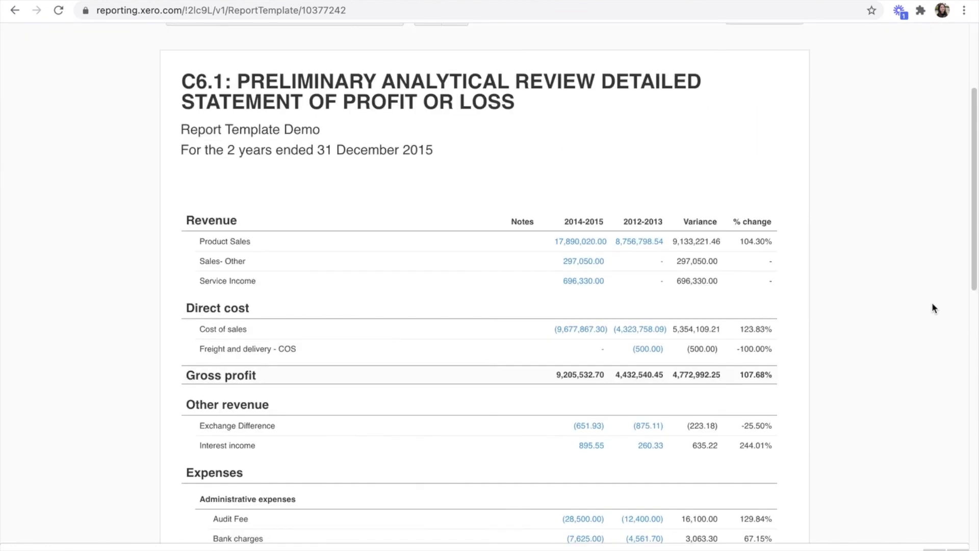
scroll(932, 302, up, 2)
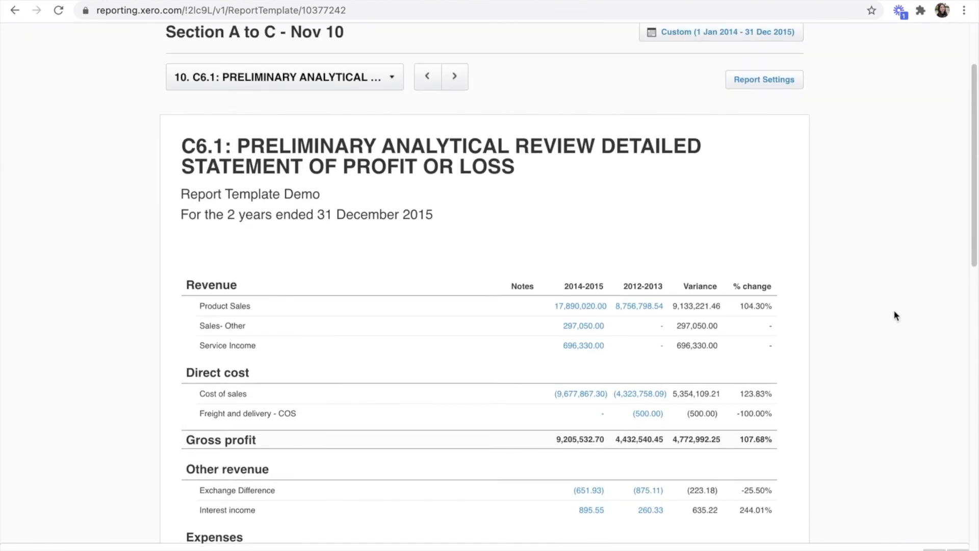
scroll(840, 171, up, 2)
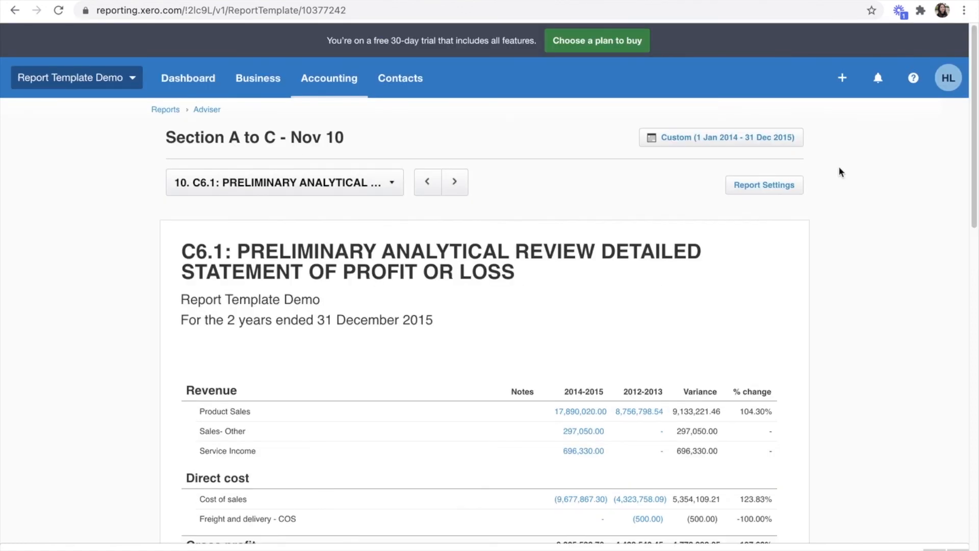
mouse_move(666, 378)
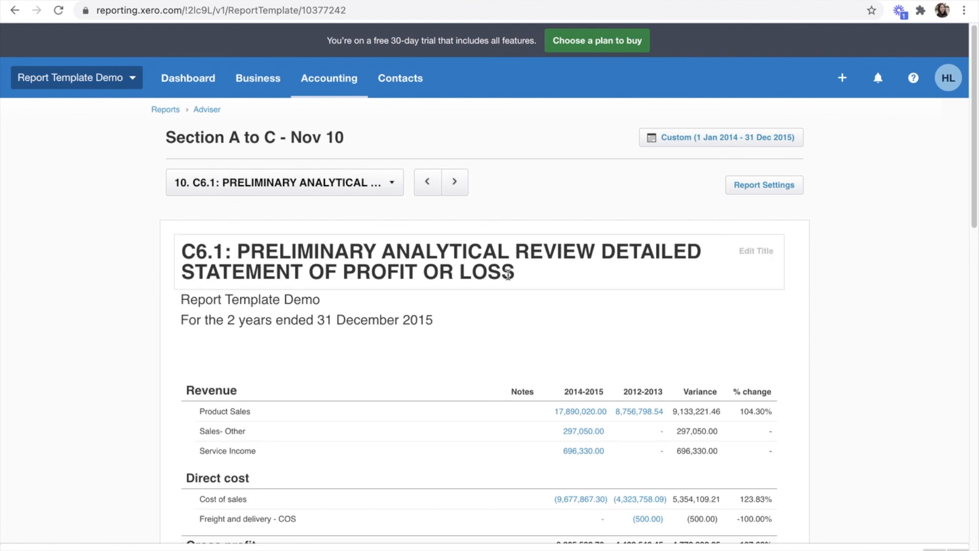
scroll(508, 278, down, 2)
scroll(508, 278, down, 1)
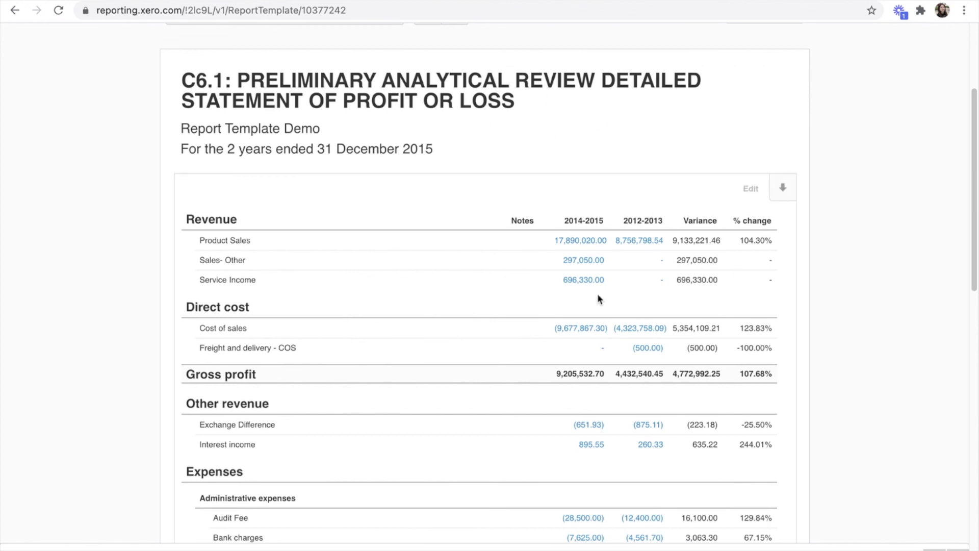
scroll(590, 291, down, 12)
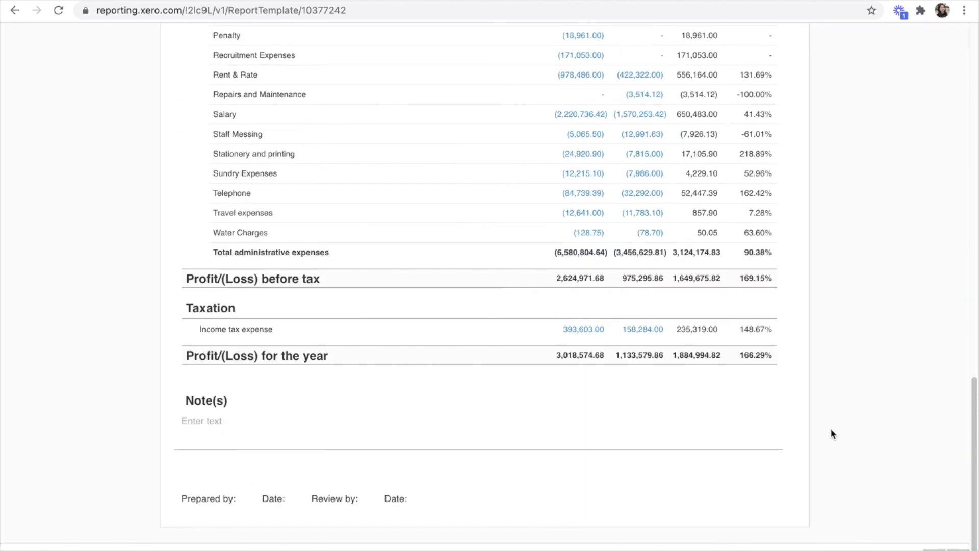
Step: Export the C6.1 analytical review as a PDF, dismiss the blocked-download prompt, and return to the top
click(877, 549)
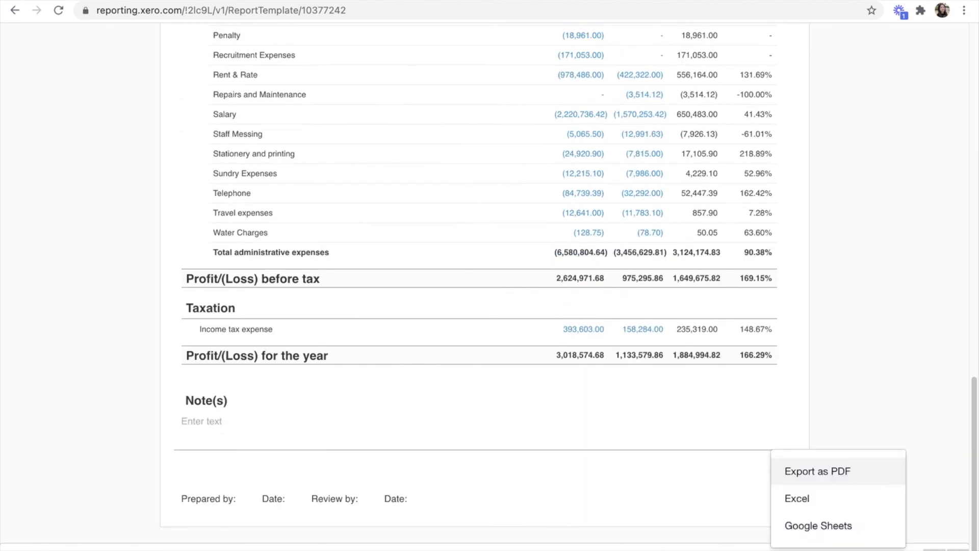
click(854, 501)
click(877, 550)
click(867, 474)
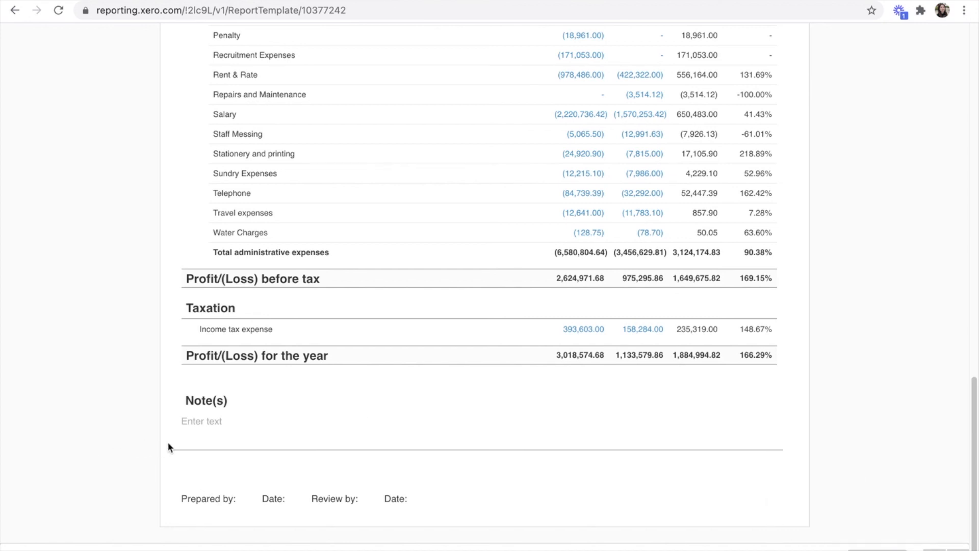
mouse_move(188, 488)
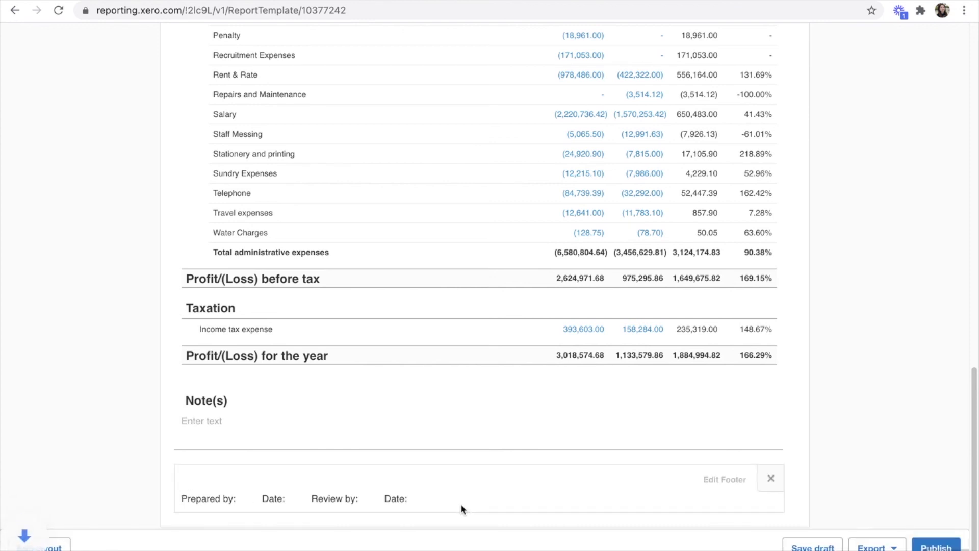
click(280, 30)
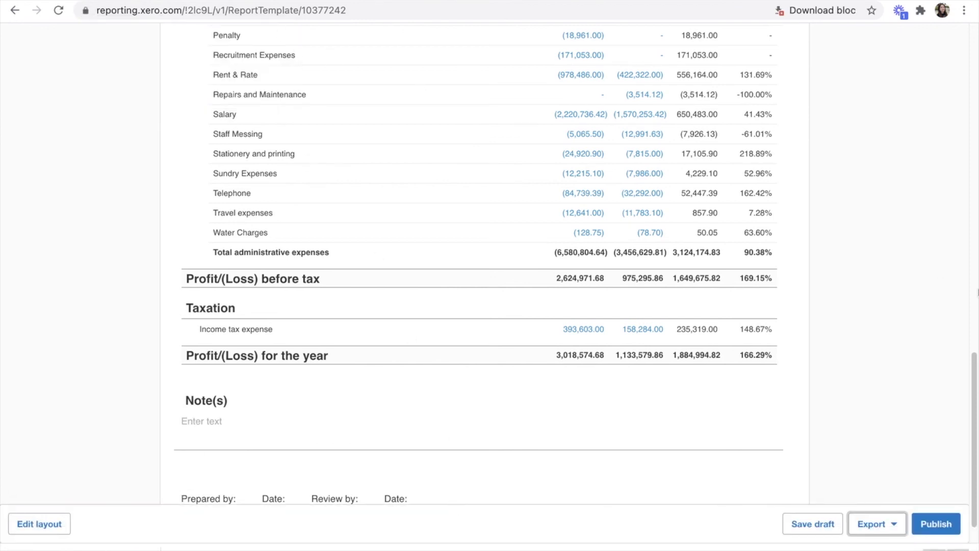
scroll(901, 365, up, 9)
scroll(879, 384, up, 10)
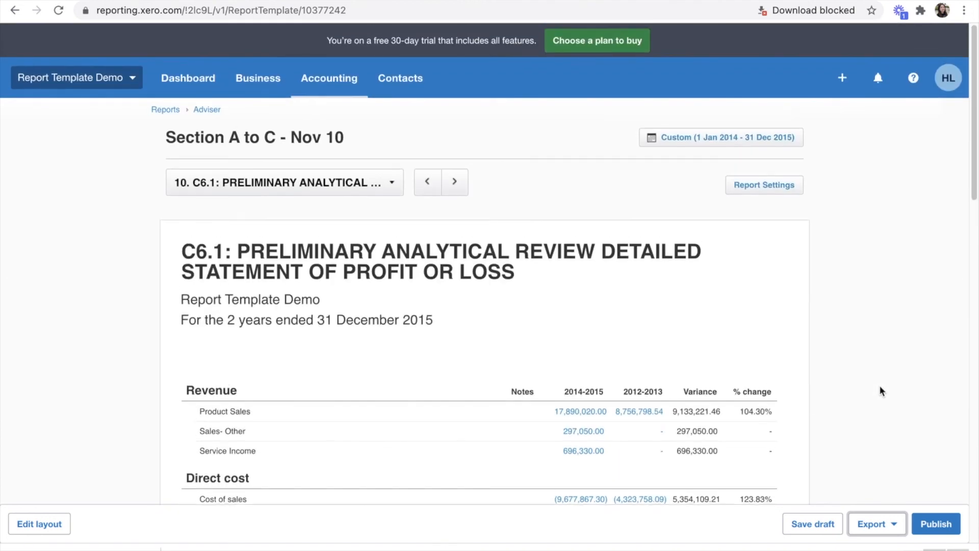
Step: Switch the report pack to C7.1: Materiality Calculation and scroll through its figures
click(332, 183)
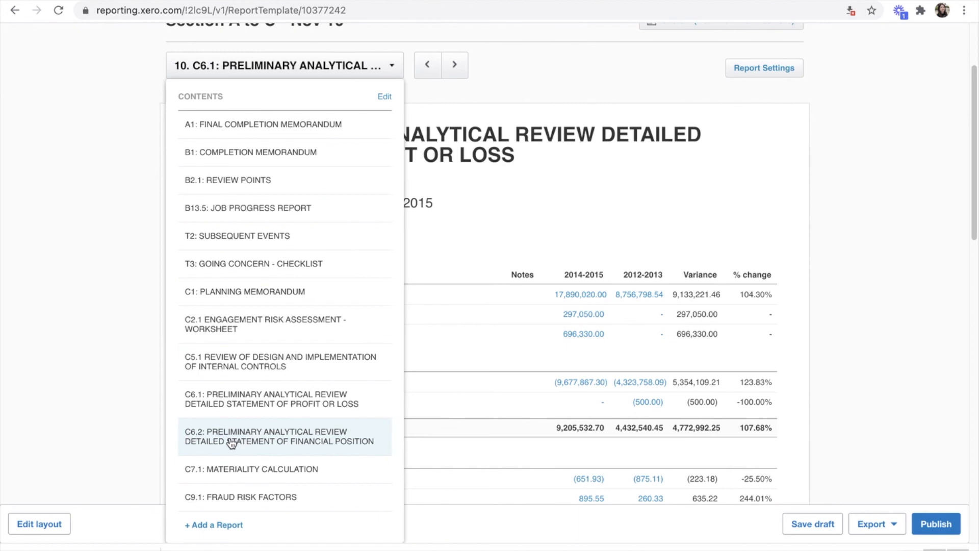
click(214, 469)
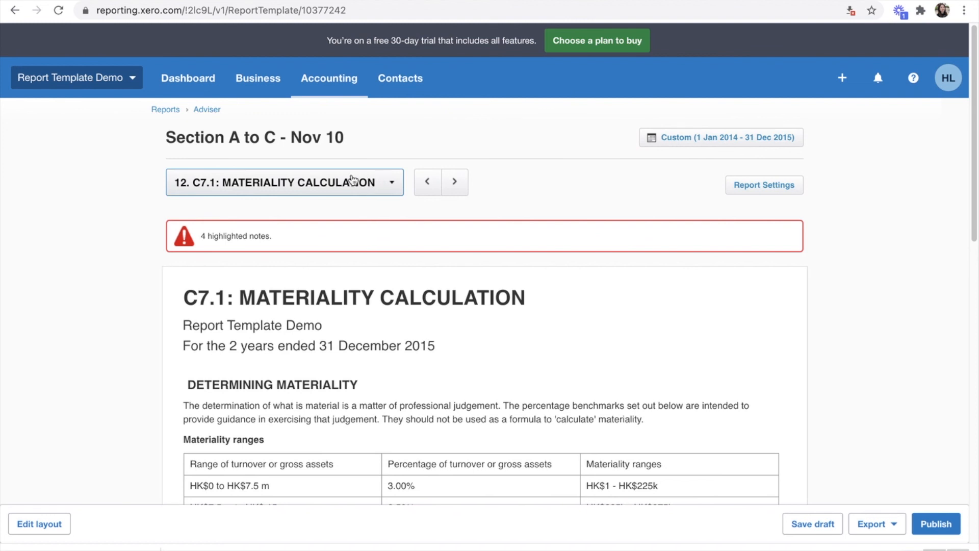
scroll(847, 316, down, 12)
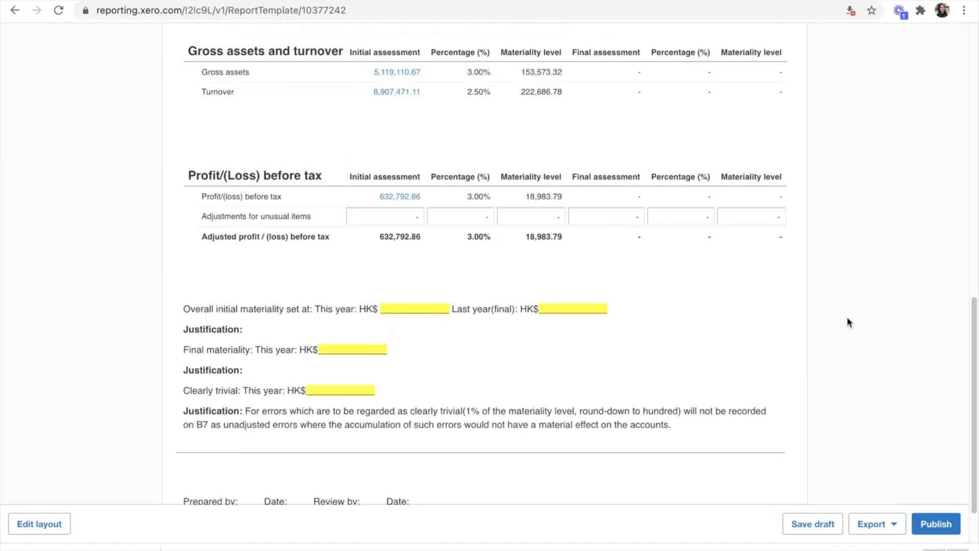
scroll(847, 322, up, 8)
scroll(848, 323, down, 5)
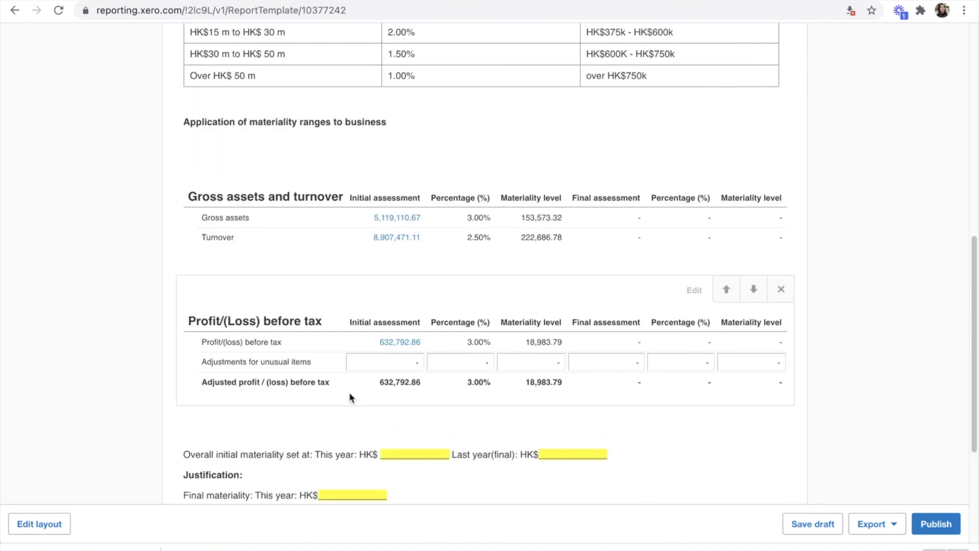
Step: Select the unusual-items adjustment amount, then return to the top of the C7.1 report
click(401, 363)
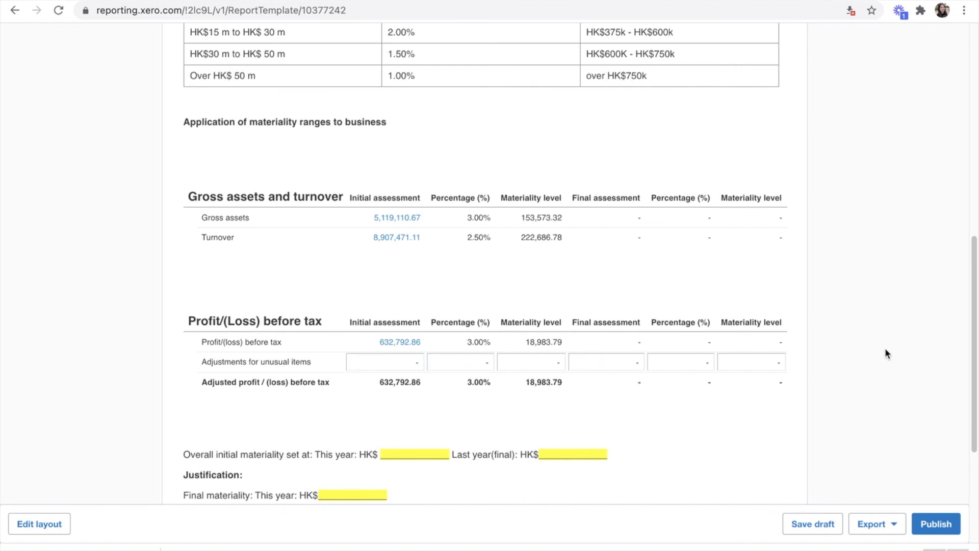
scroll(885, 349, up, 5)
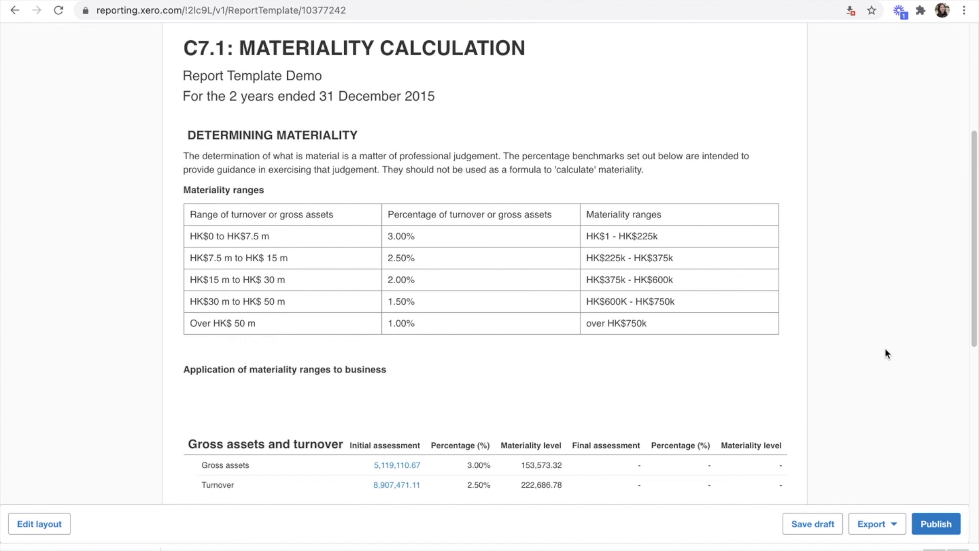
scroll(886, 349, up, 4)
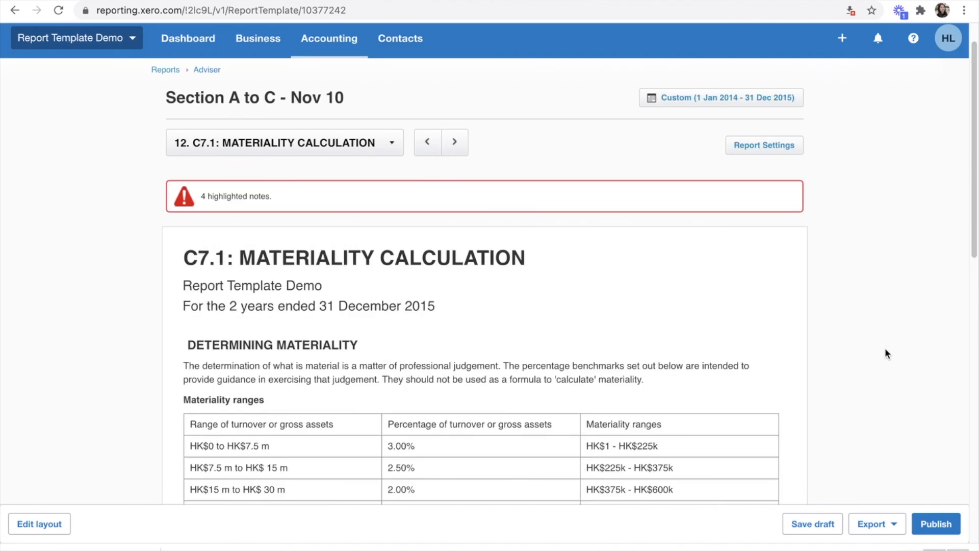
scroll(885, 354, up, 1)
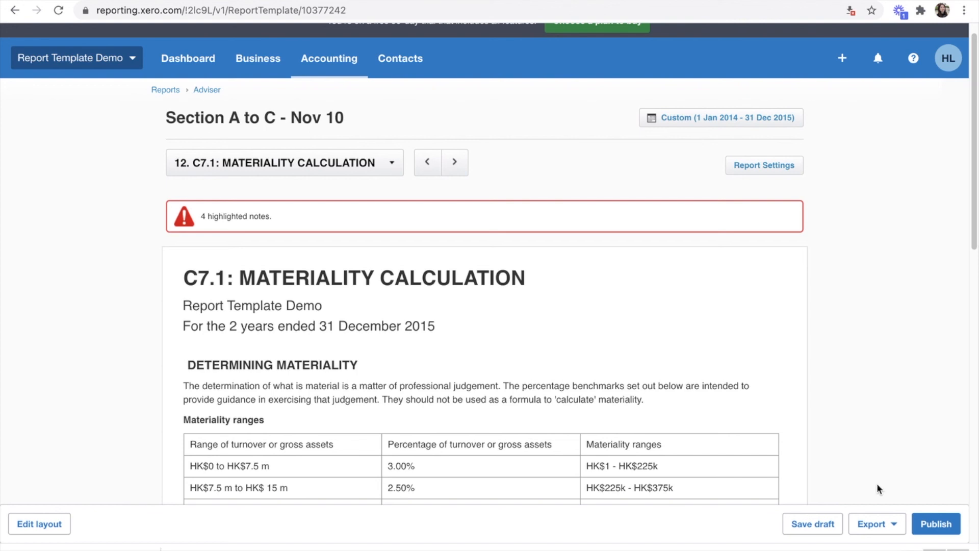
click(893, 524)
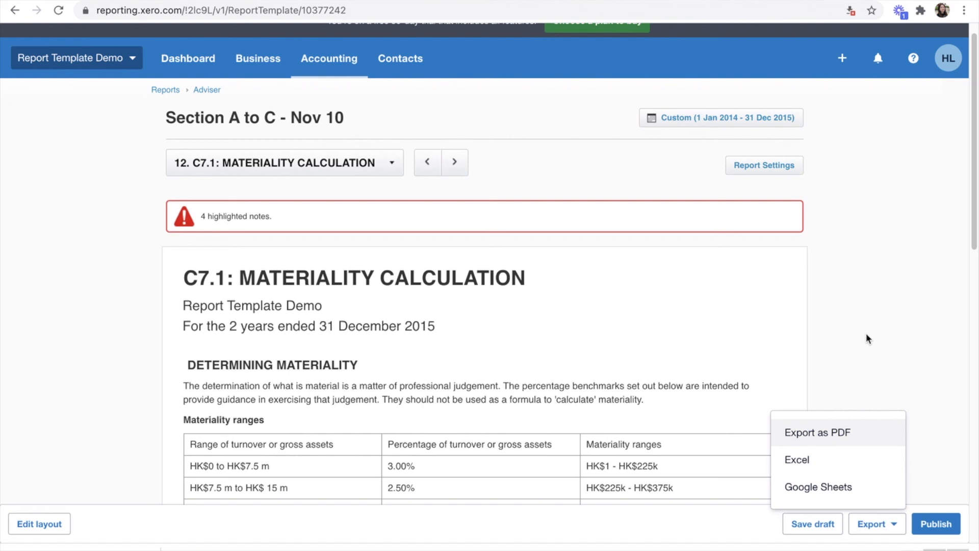
click(866, 338)
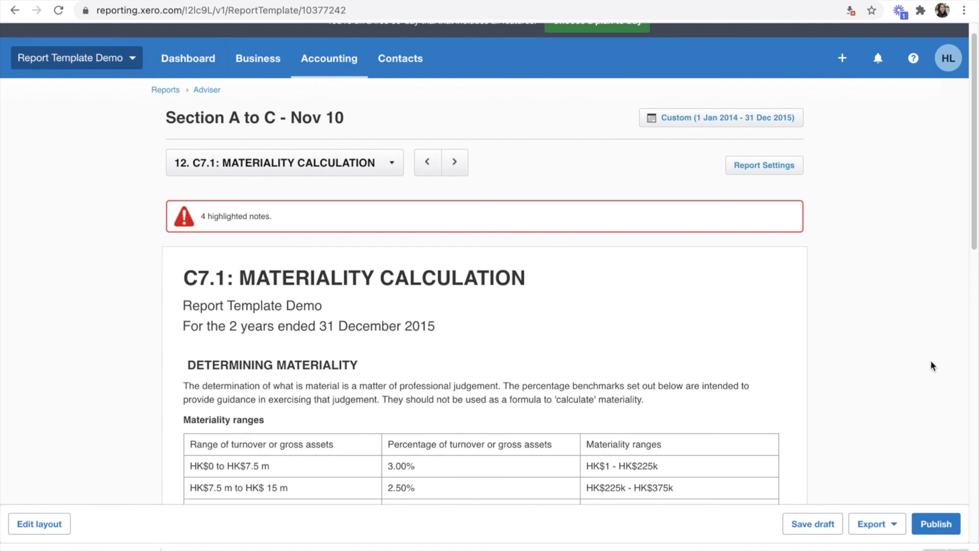
scroll(930, 365, up, 1)
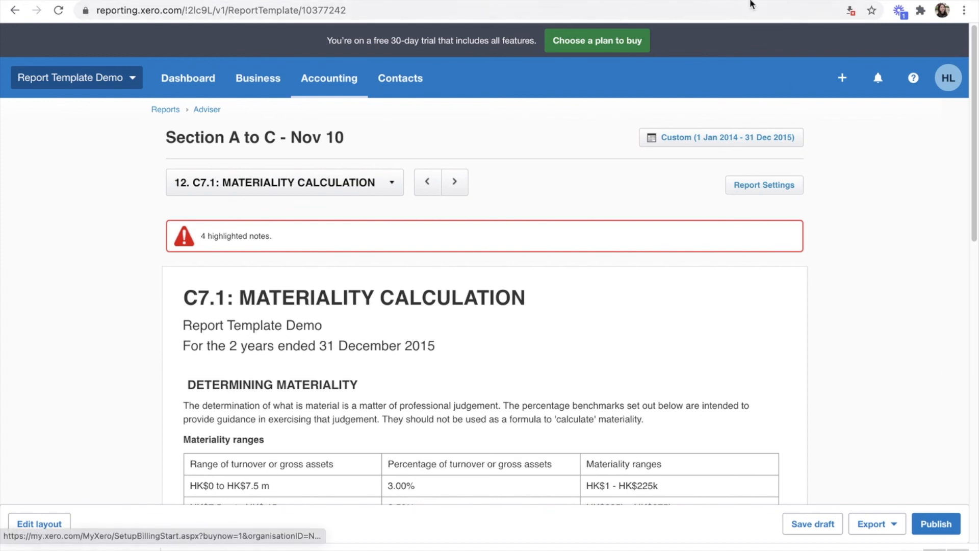
mouse_move(751, 1)
click(643, 1)
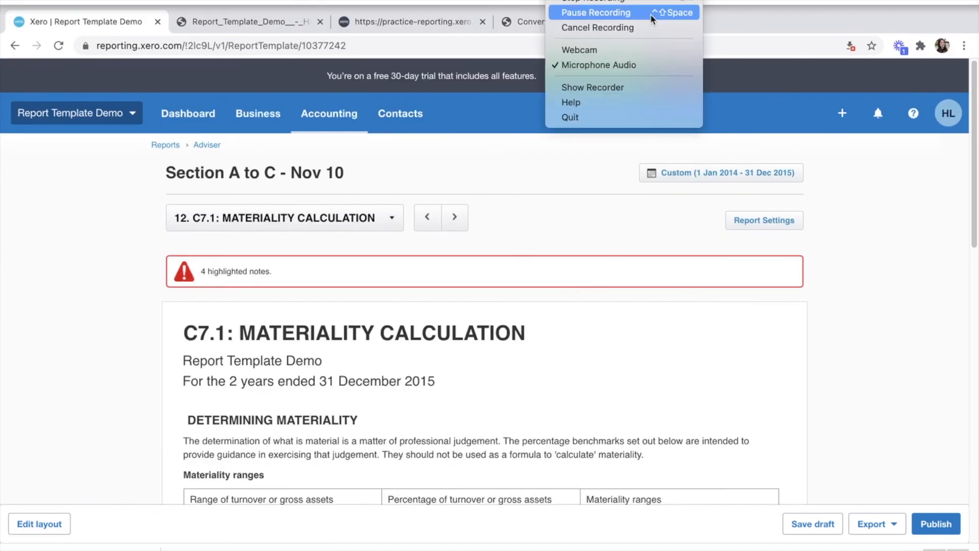